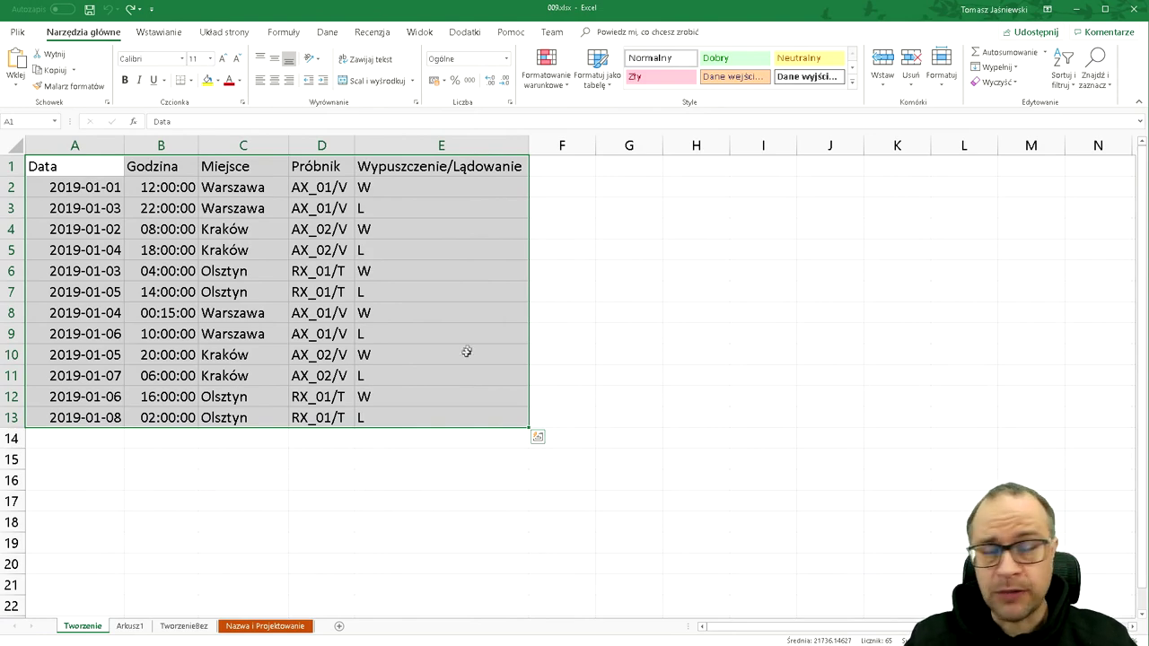
# - Leave the Tworzenie data and show the empty Arkusz1 sheet of workbook 009.xlsx
pyautogui.click(140, 627)
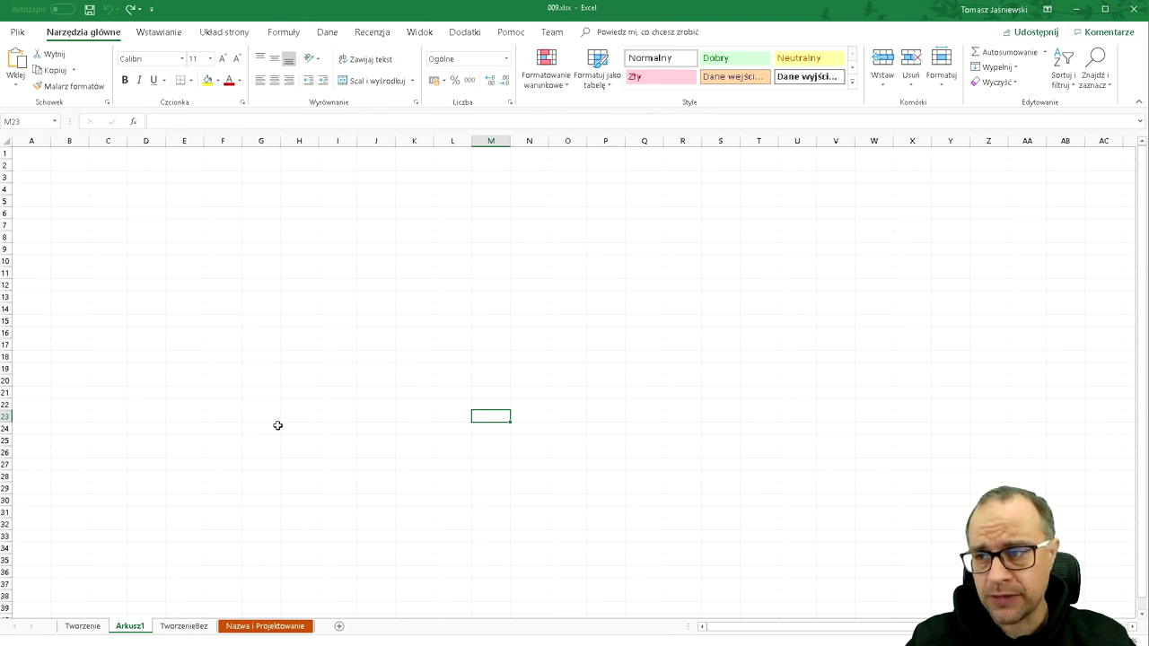
# - Try ranges C4:H17 and B2:I22 and cells H6, F6, C3 on Arkusz1, then return to Tworzenie
pyautogui.click(296, 210)
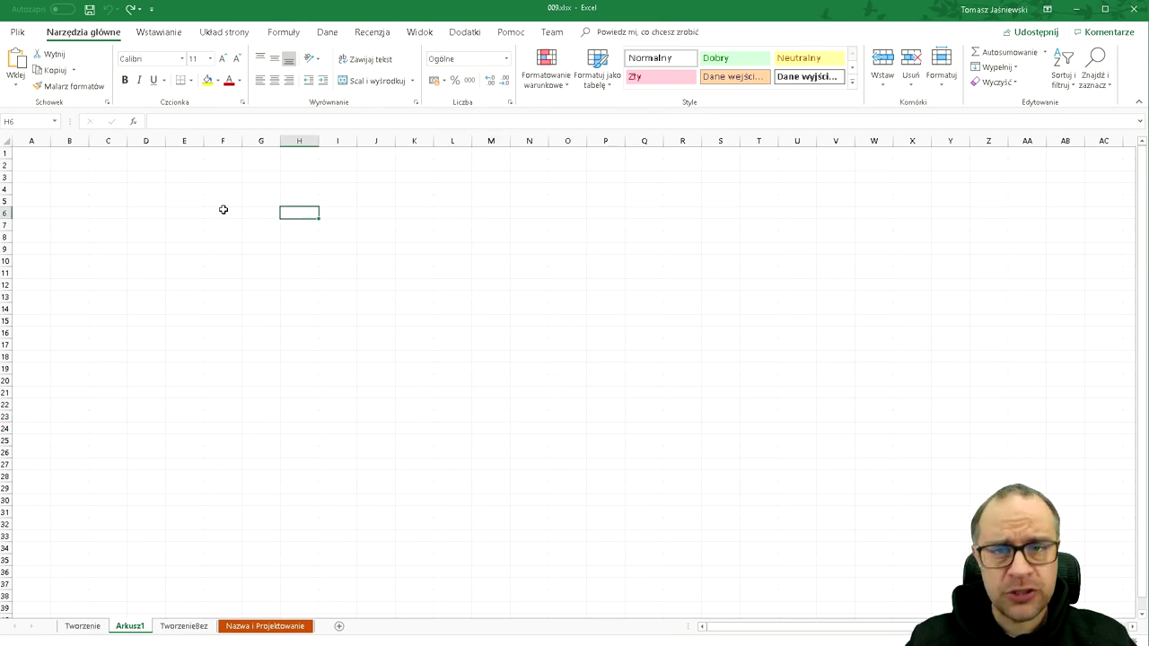
pyautogui.moveTo(107, 187); pyautogui.dragTo(297, 351)
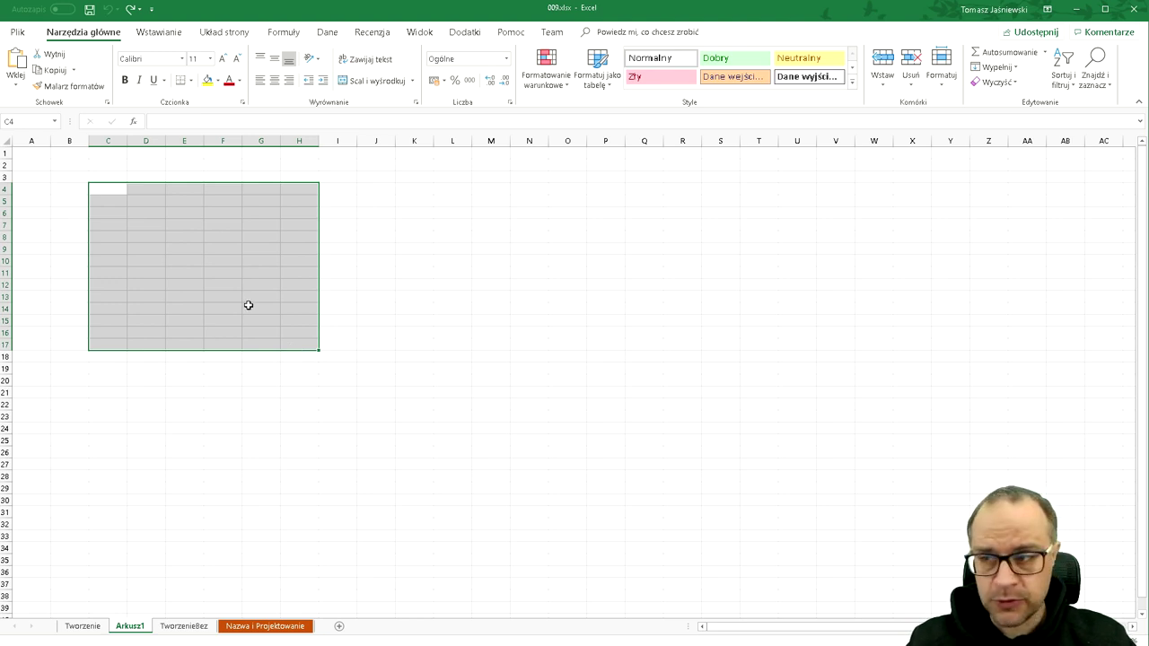
pyautogui.moveTo(52, 168); pyautogui.dragTo(321, 401)
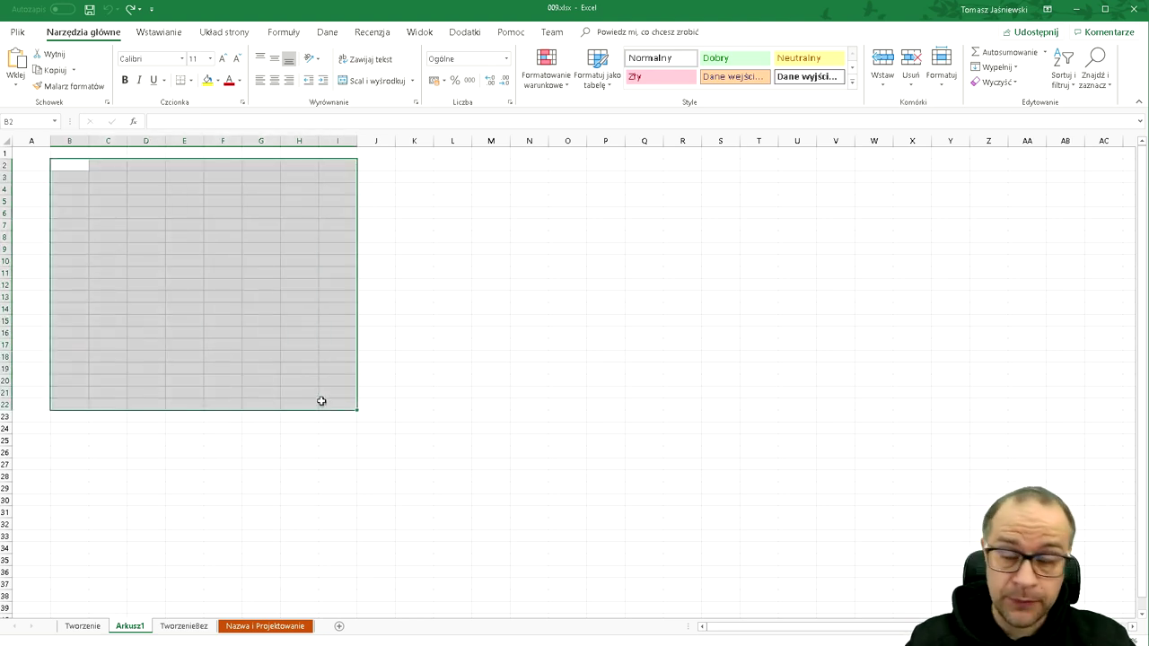
pyautogui.click(178, 250)
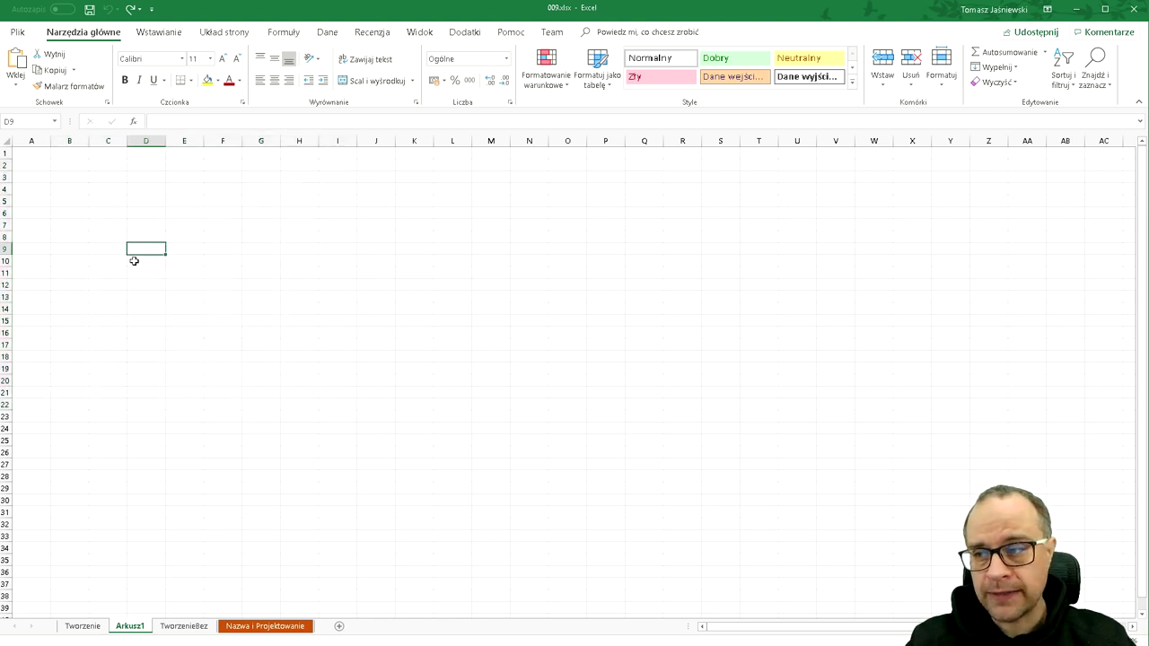
pyautogui.click(235, 217)
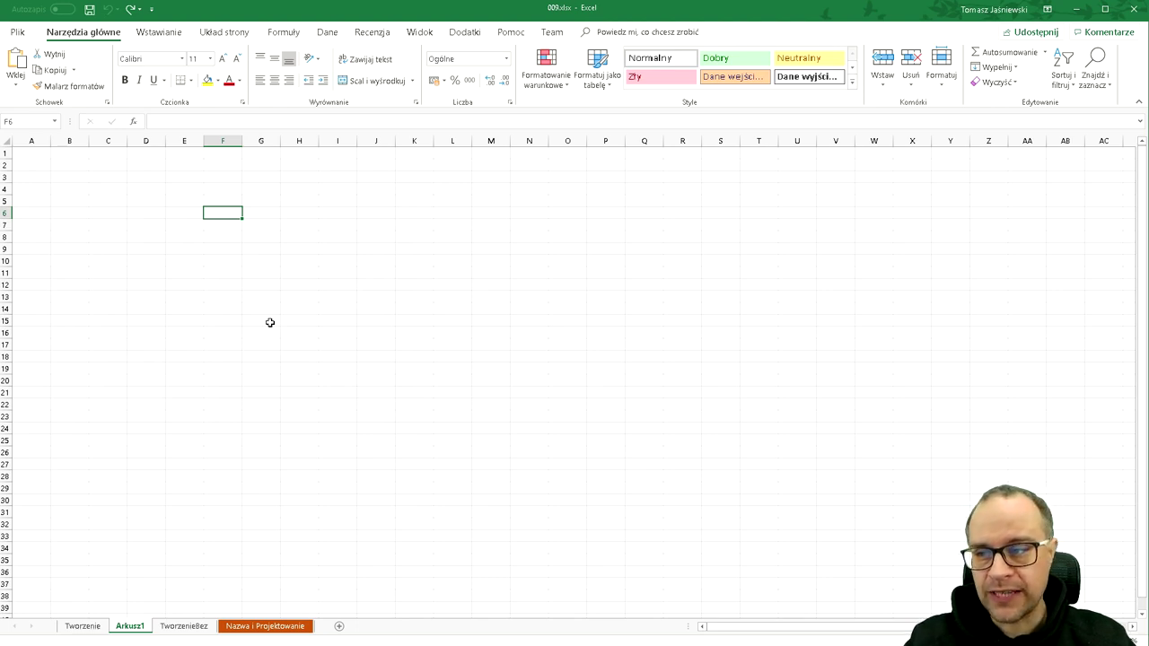
pyautogui.click(107, 175)
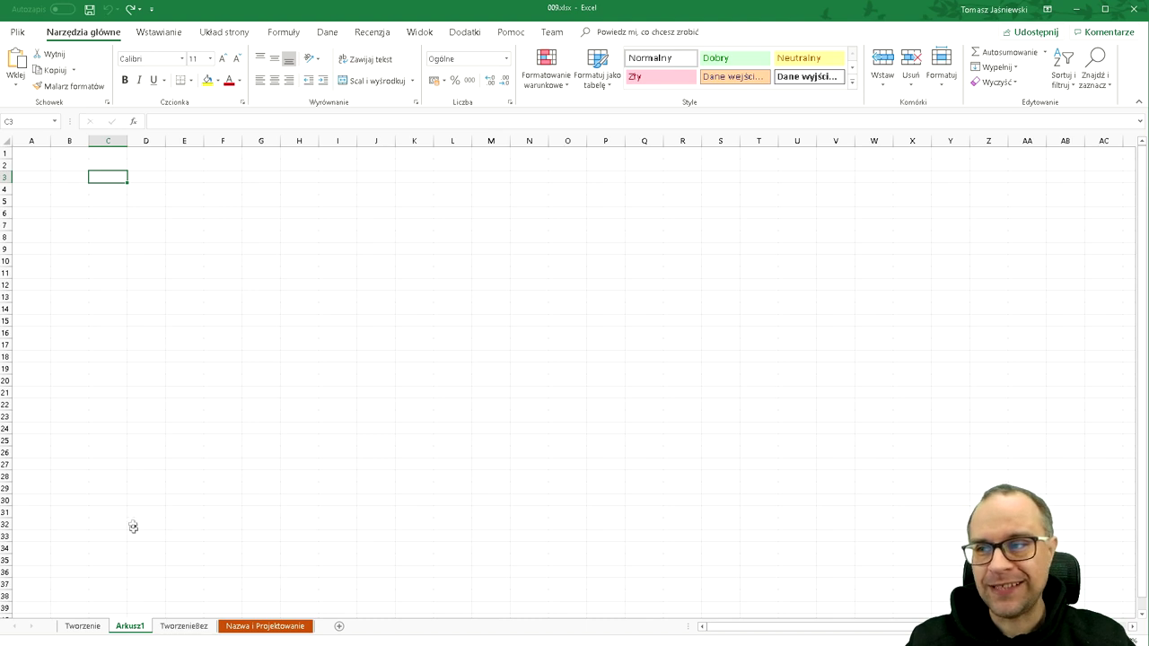
pyautogui.click(86, 627)
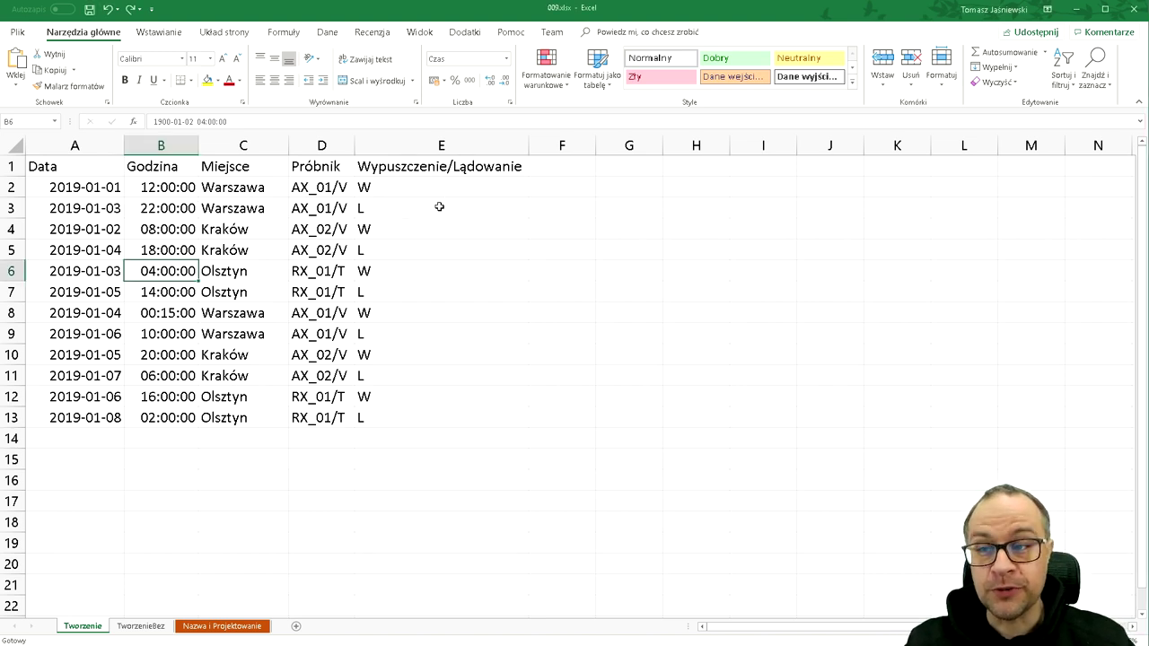
# - From cells inside the data, use Ctrl+A to select the Tworzenie region A1:E13
pyautogui.click(439, 207)
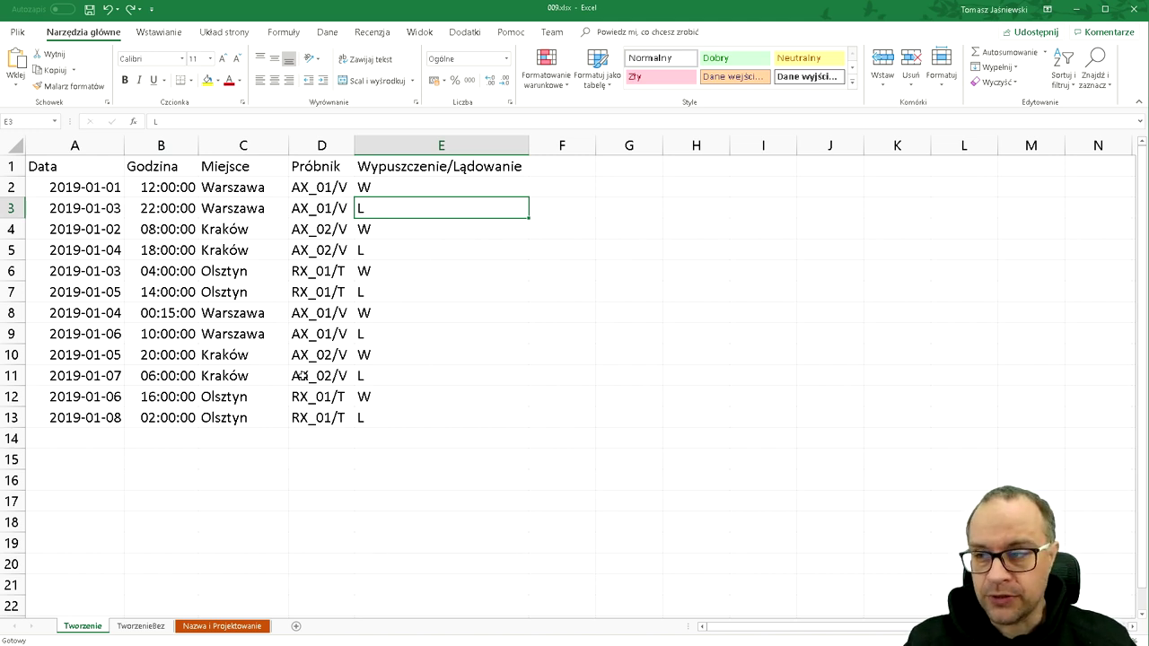
pyautogui.click(210, 269)
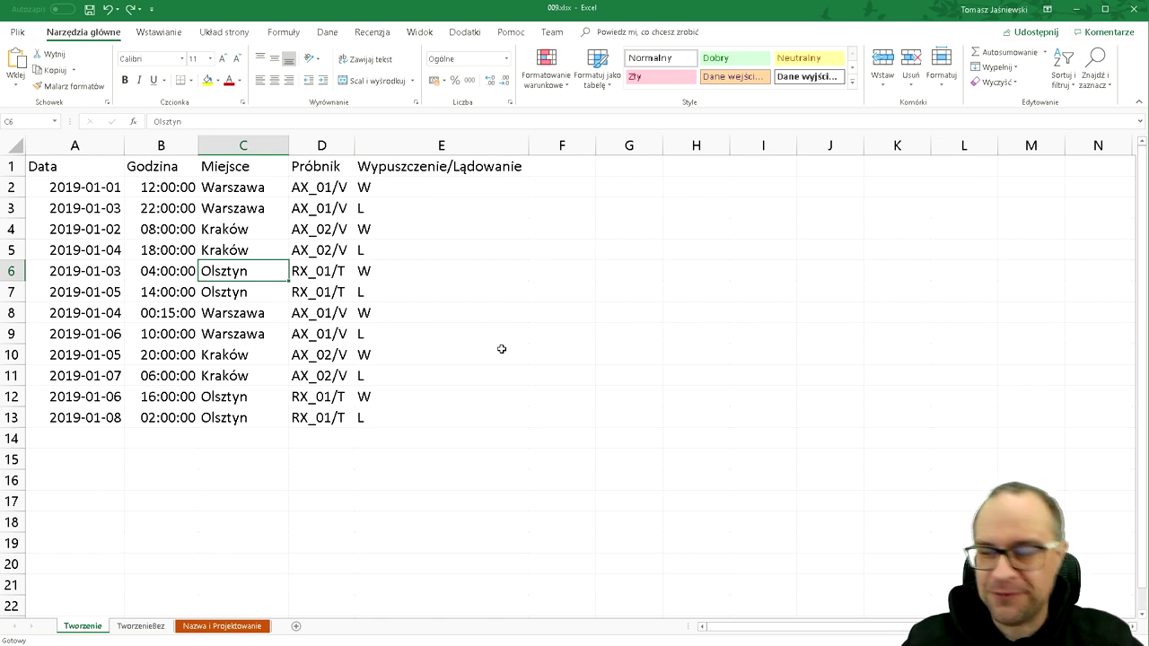
pyautogui.hotkey('ctrl', 'a')
pyautogui.click(215, 203)
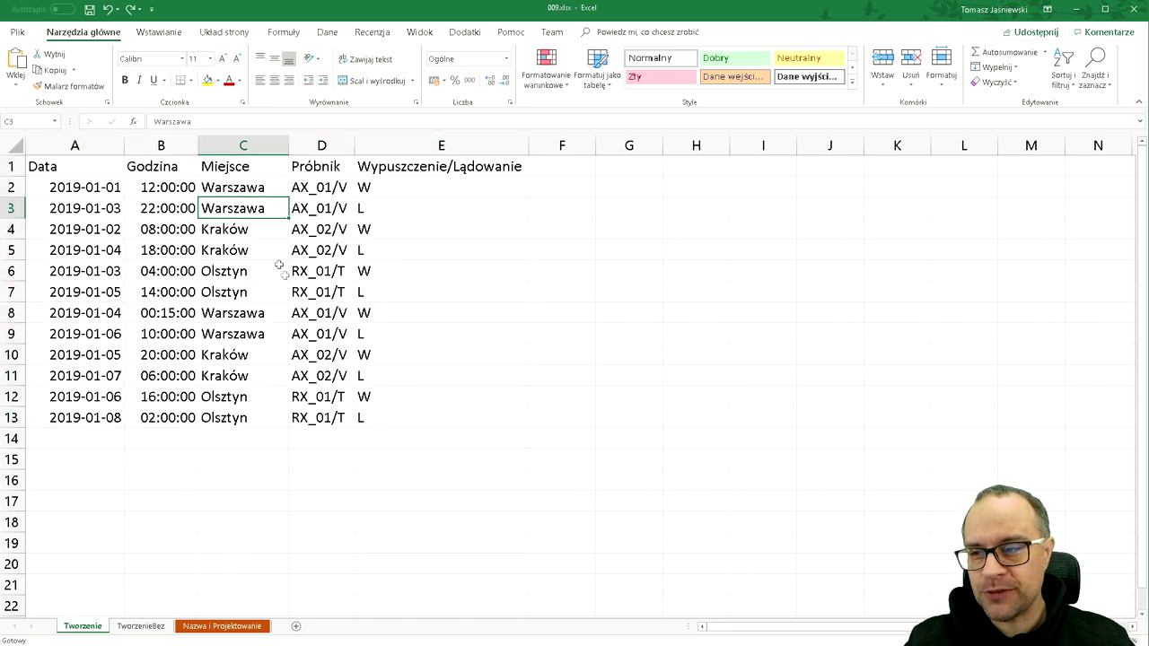
pyautogui.click(155, 310)
pyautogui.click(347, 277)
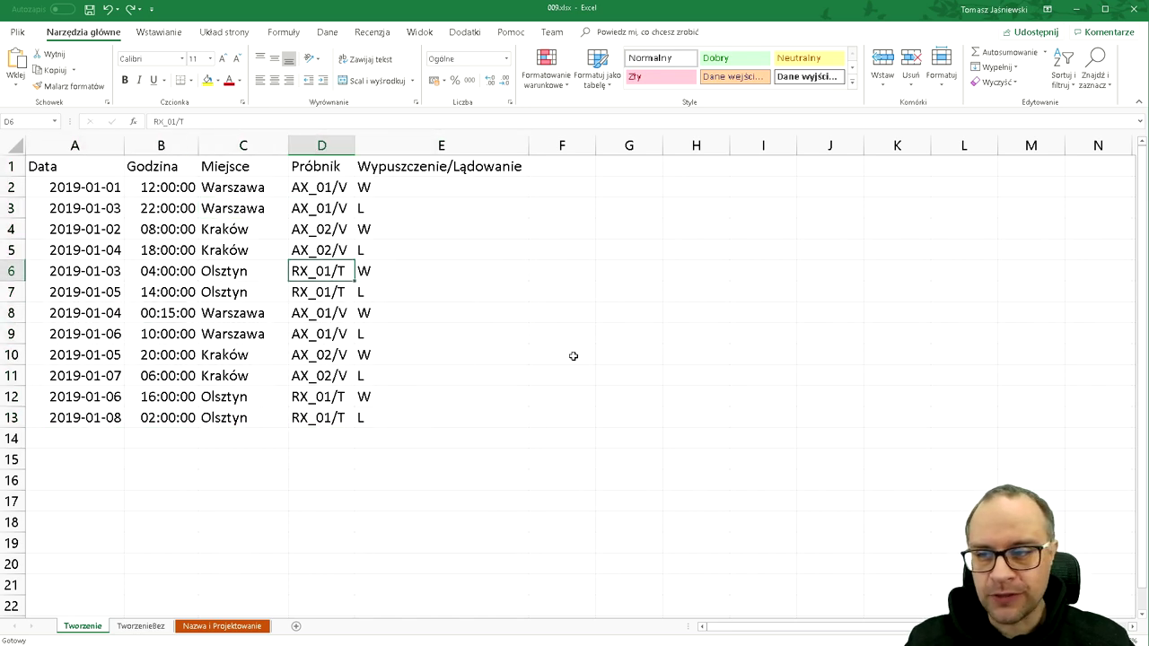
pyautogui.hotkey('ctrl', 'a')
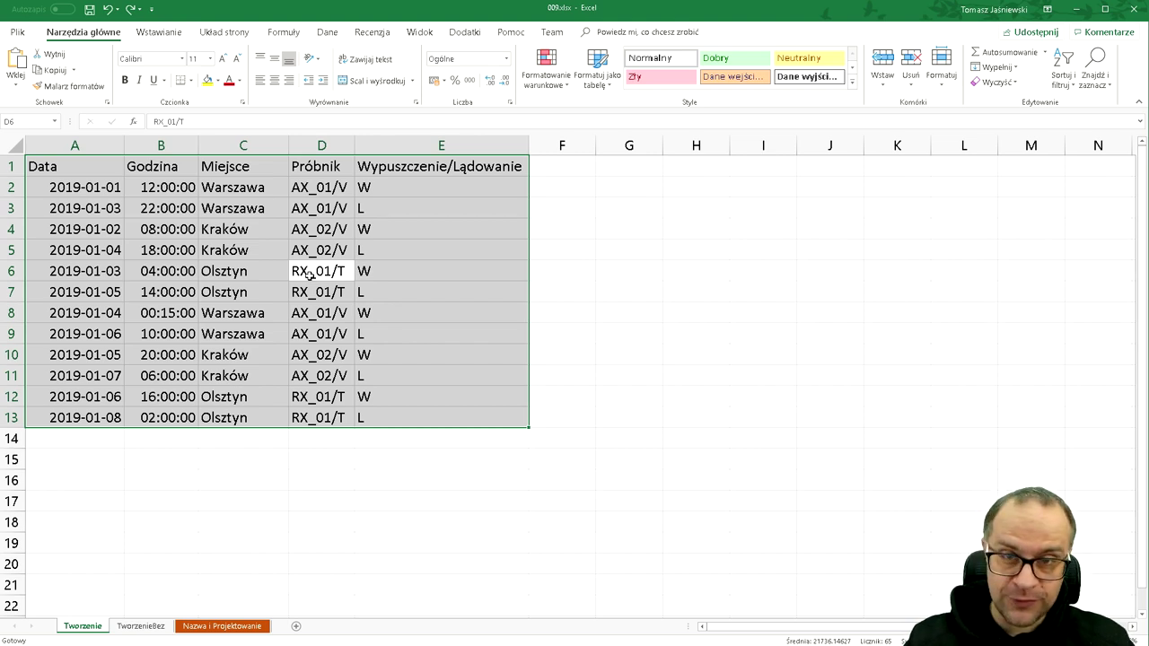
# - Compare whole-sheet and data-range Ctrl+A selections, then enter test text 'asd' in G6
pyautogui.hotkey('ctrl', 'a')
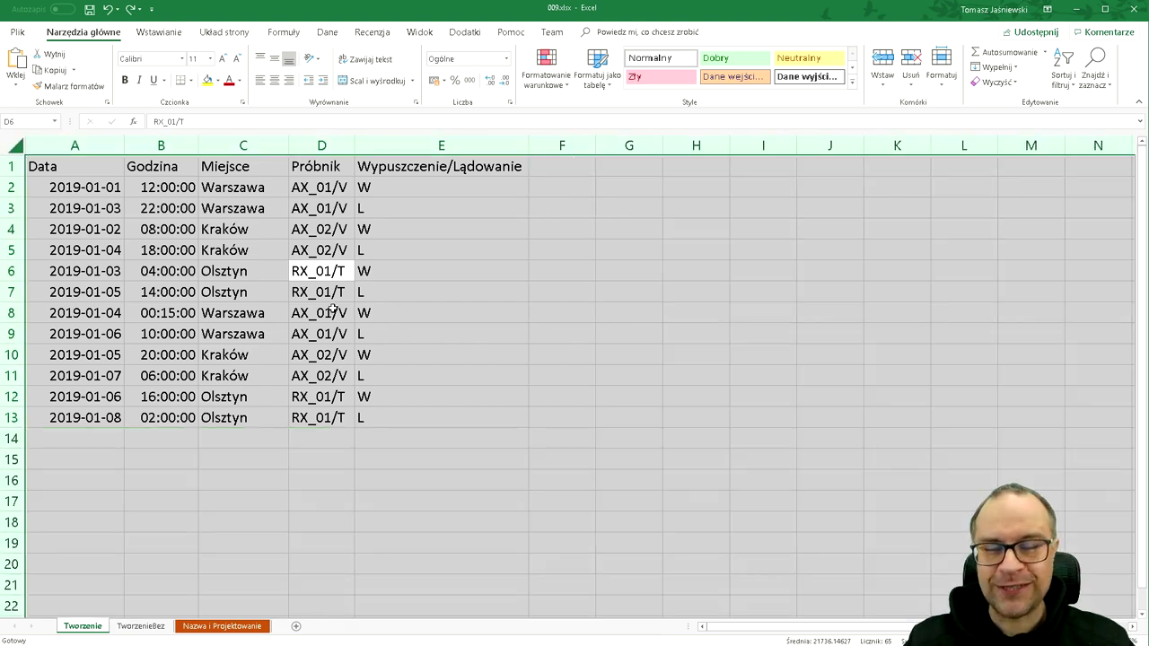
pyautogui.click(317, 263)
pyautogui.hotkey('ctrl', 'a')
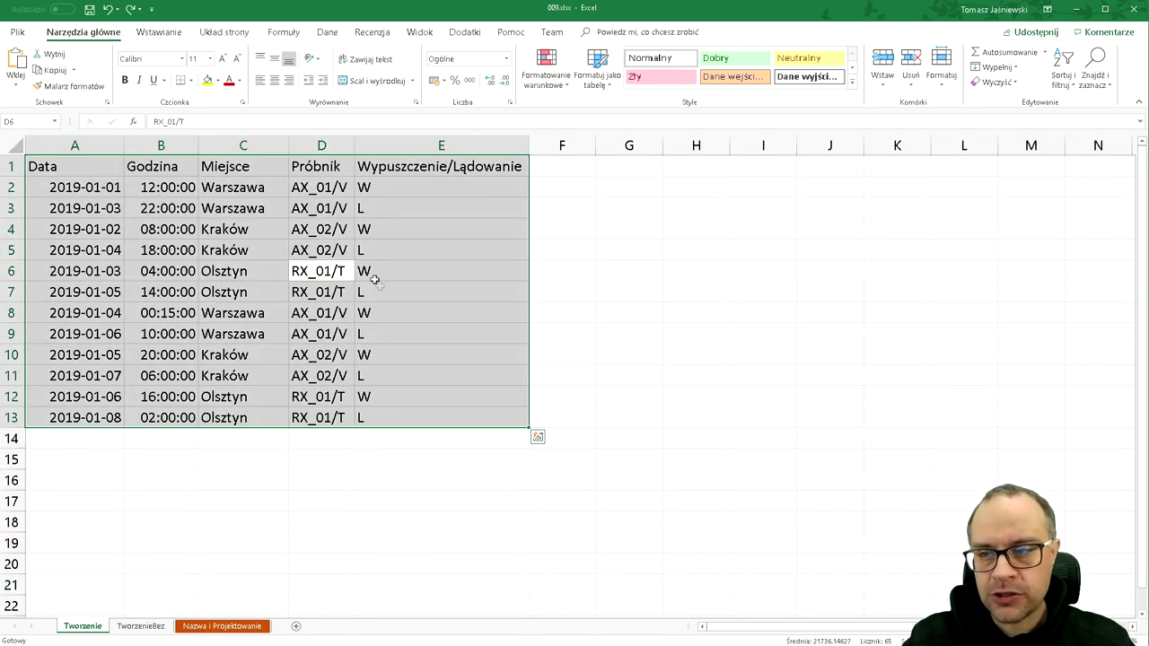
pyautogui.click(623, 277)
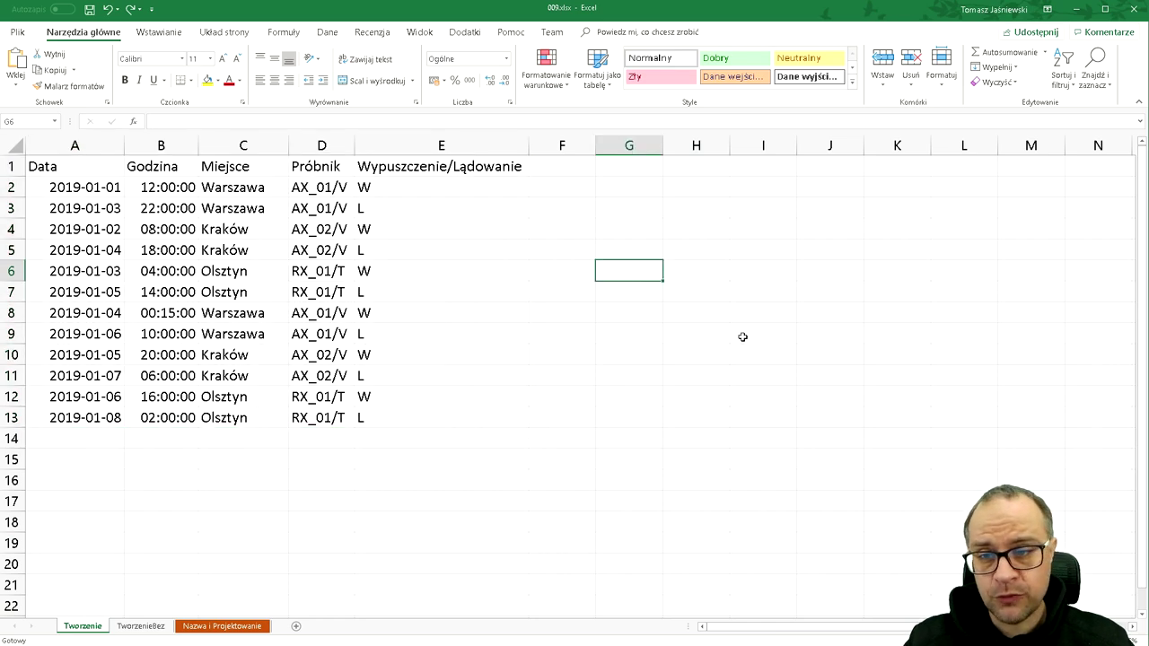
pyautogui.write('asd')
pyautogui.click(636, 376)
# - Add 'asd' in F6 as well, so Ctrl+A now selects the extended range A1:G13
pyautogui.click(268, 315)
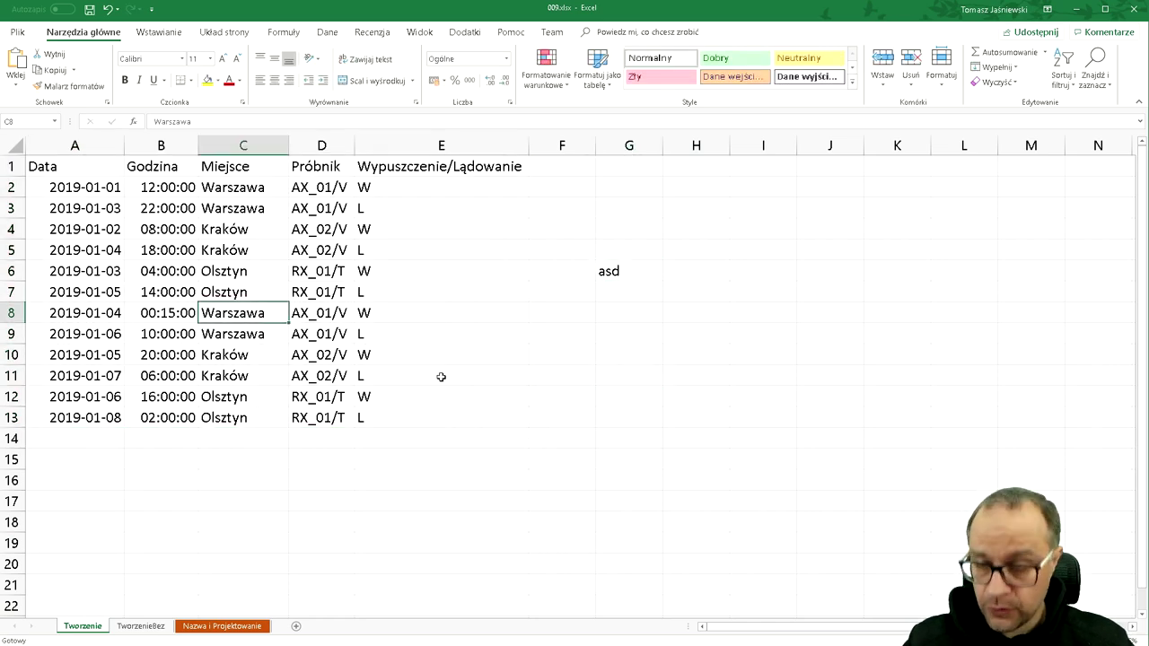
pyautogui.hotkey('ctrl', 'a')
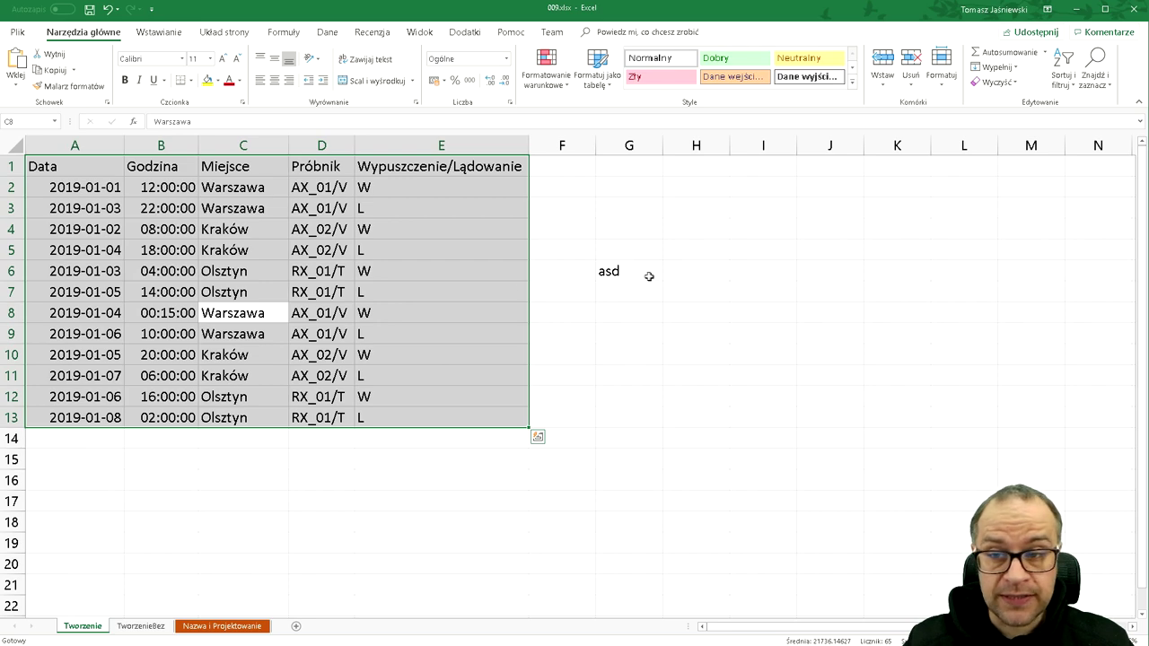
pyautogui.click(547, 272)
pyautogui.write('asd')
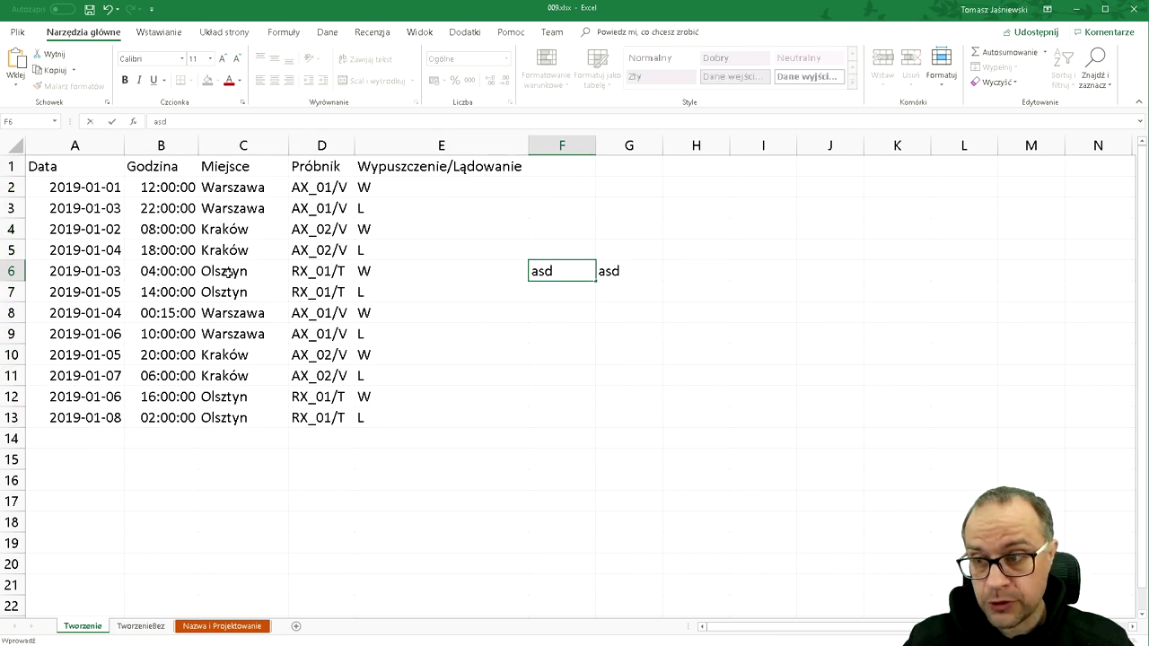
pyautogui.click(229, 273)
pyautogui.hotkey('ctrl', 'a')
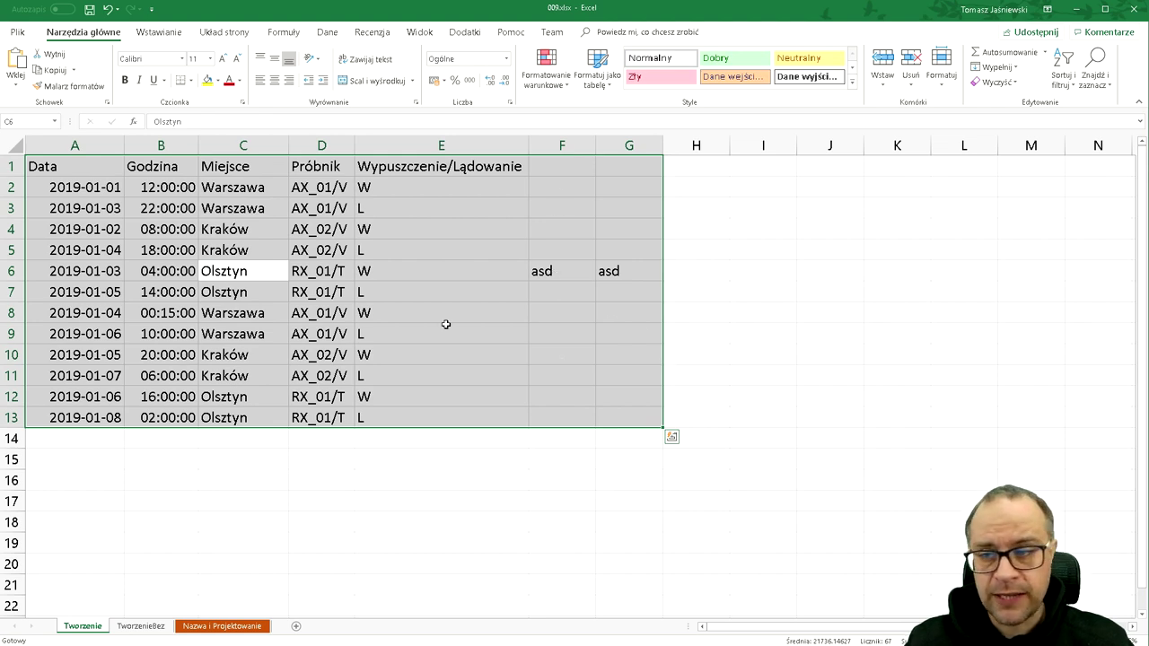
# - Clear the two 'asd' test entries from F6:G6
pyautogui.click(565, 269)
pyautogui.keyDown('shift'); pyautogui.click(637, 271); pyautogui.keyUp('shift')
pyautogui.press('Delete')
# - Reselect the data range A1:E13 with Ctrl+A and by dragging from the Data header
pyautogui.click(224, 274)
pyautogui.hotkey('ctrl', 'a')
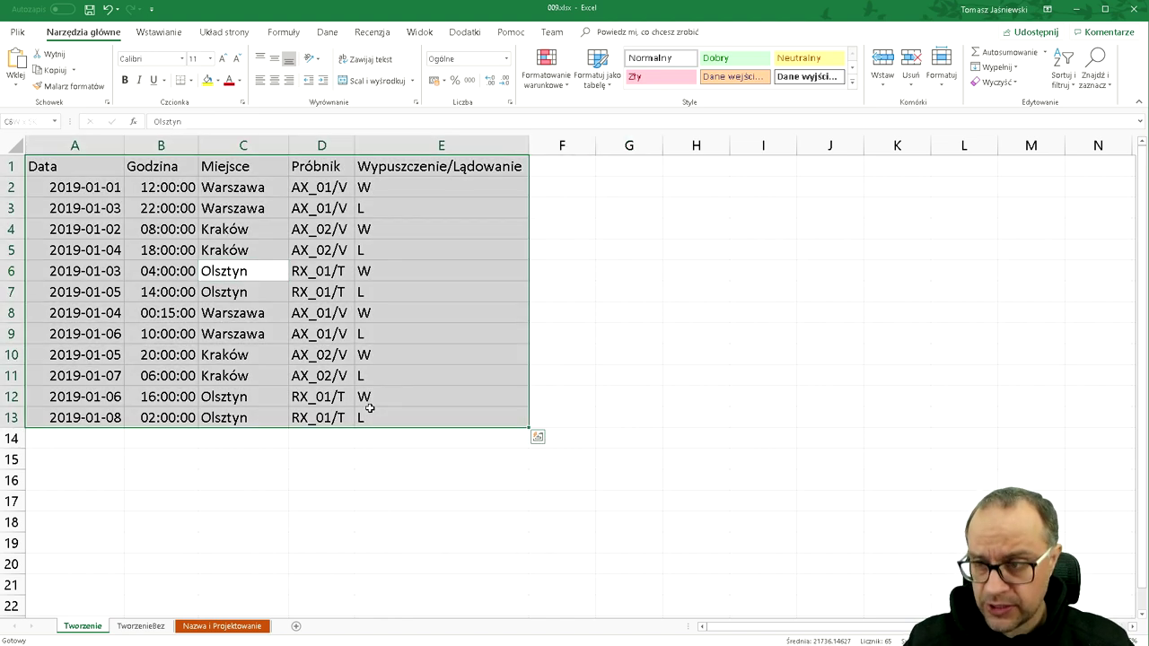
pyautogui.click(63, 167)
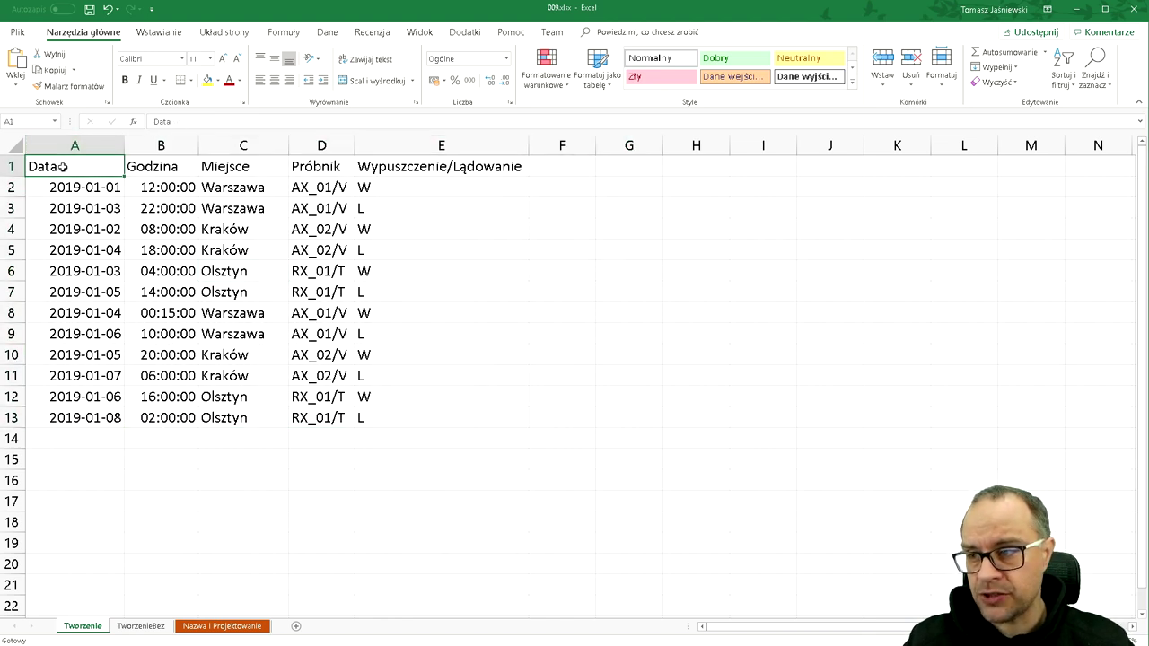
pyautogui.hotkey('ctrl', 'a')
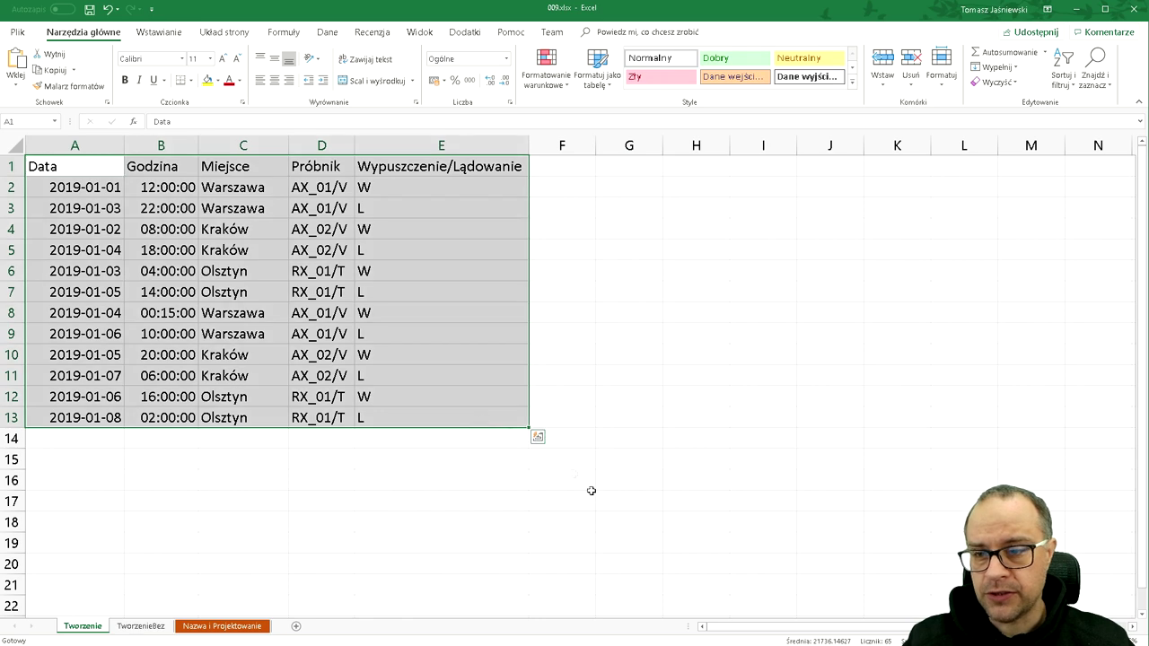
pyautogui.click(142, 253)
pyautogui.moveTo(71, 172); pyautogui.dragTo(436, 414)
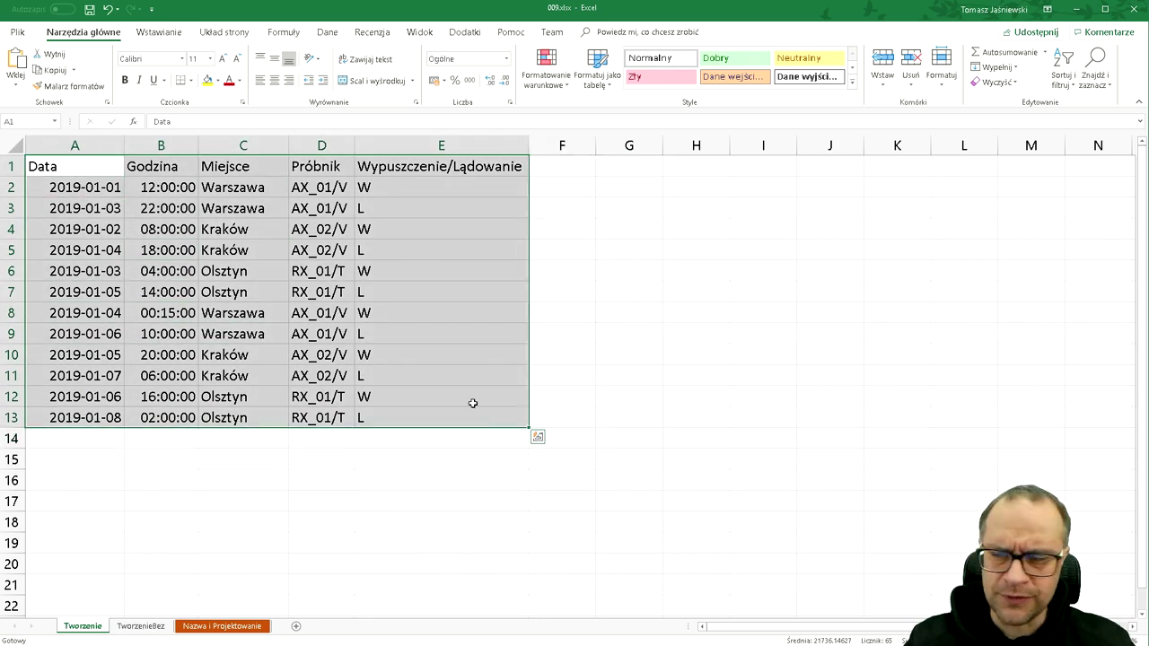
pyautogui.click(233, 271)
pyautogui.hotkey('ctrl', 'a')
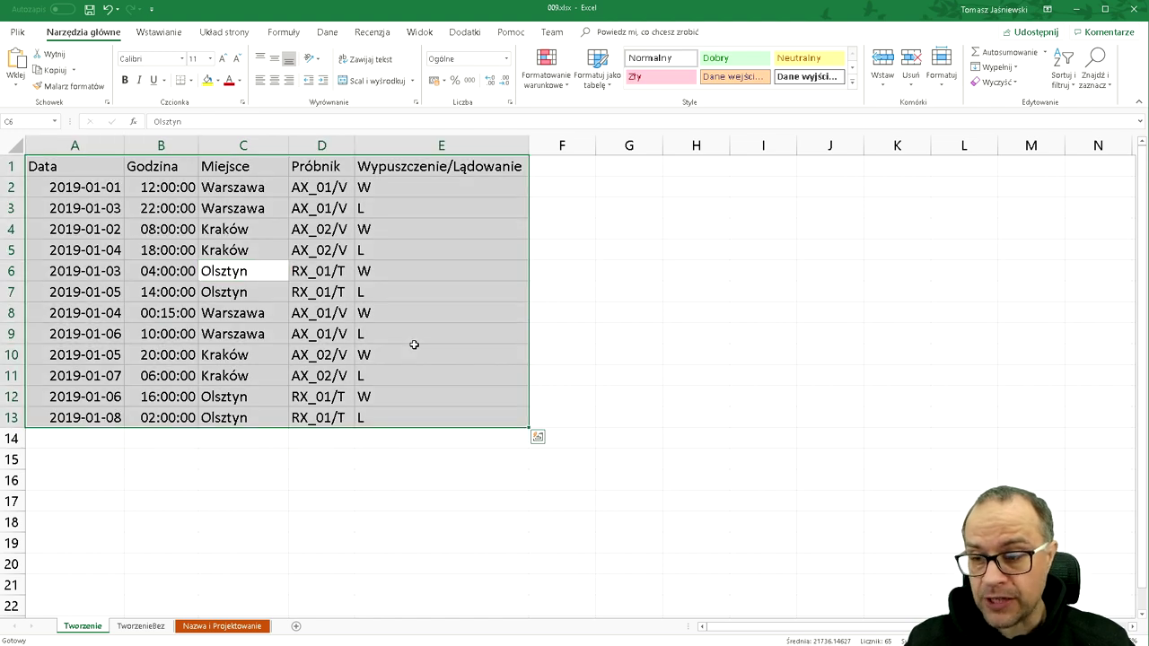
# - Convert range $A$1:$E$13 into a formatted table with headers using Ctrl+T
pyautogui.click(159, 32)
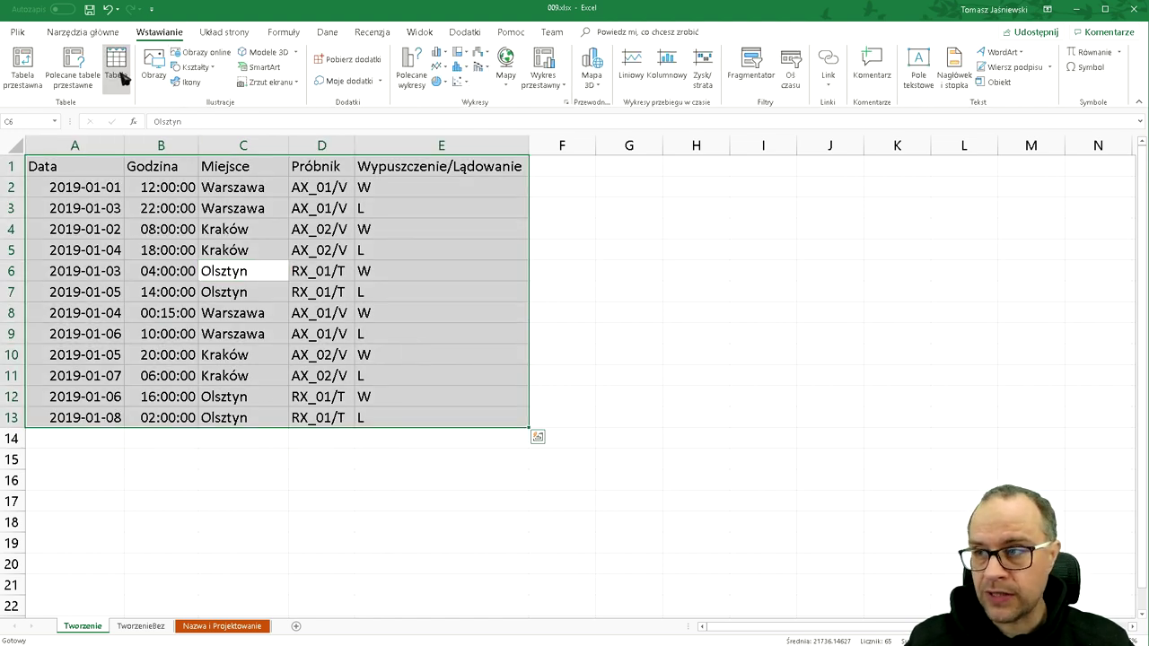
pyautogui.click(79, 36)
pyautogui.hotkey('ctrl', 't')
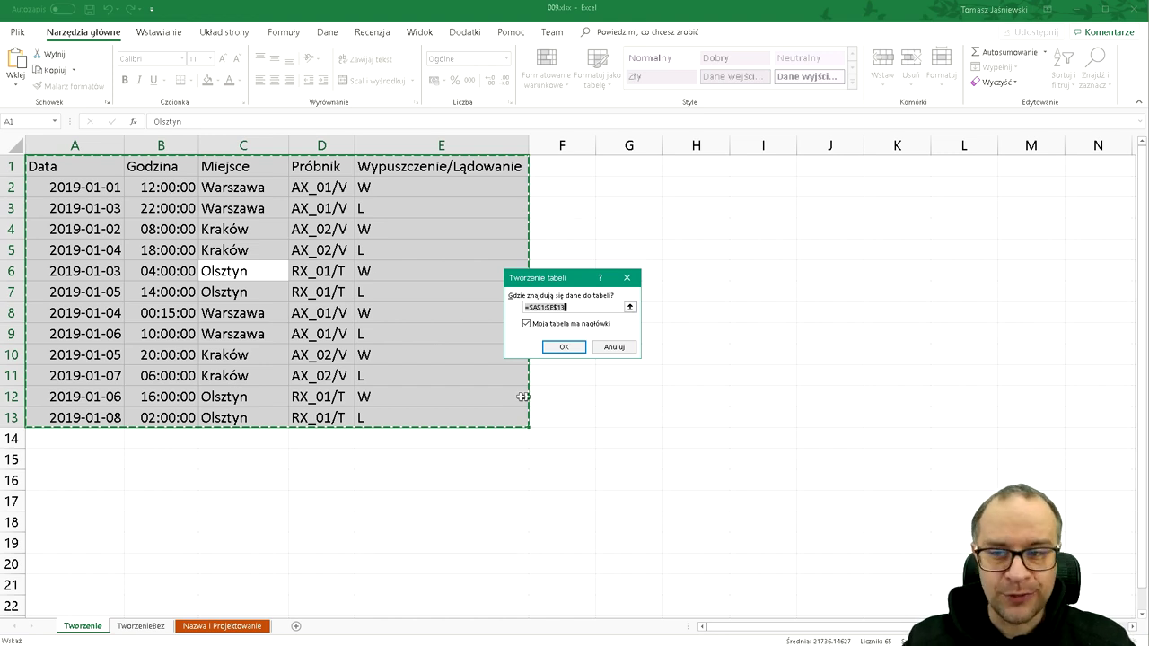
pyautogui.click(563, 347)
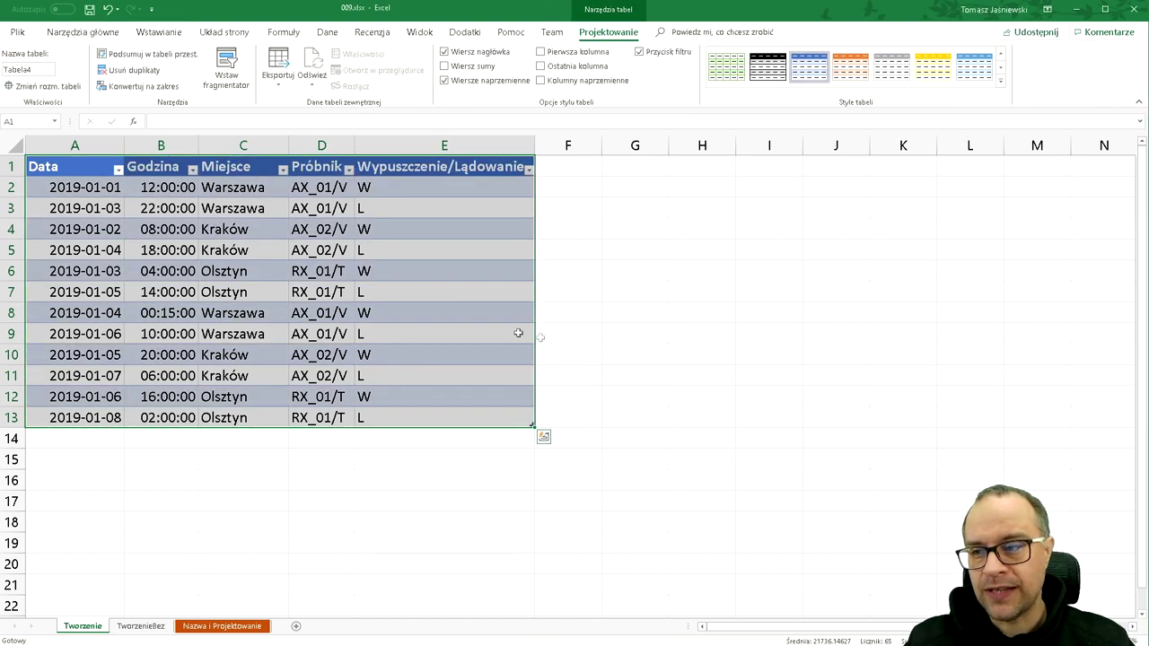
# - Click off the table to J12 and switch to the TworzenieBez sheet
pyautogui.click(505, 333)
pyautogui.click(830, 395)
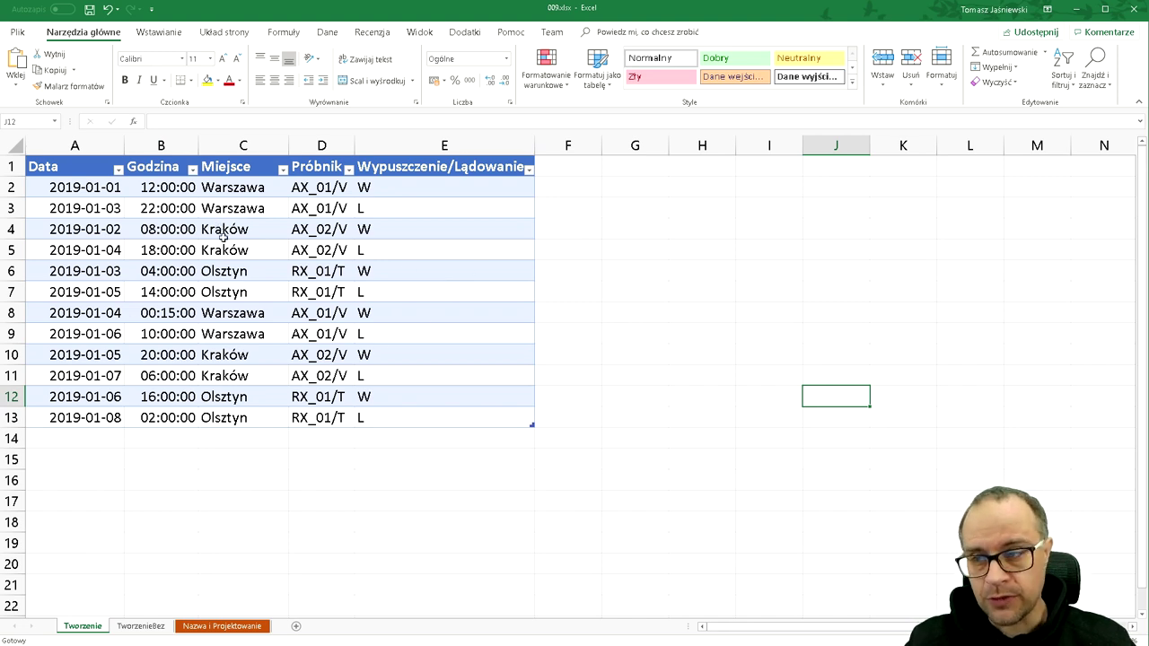
pyautogui.click(149, 625)
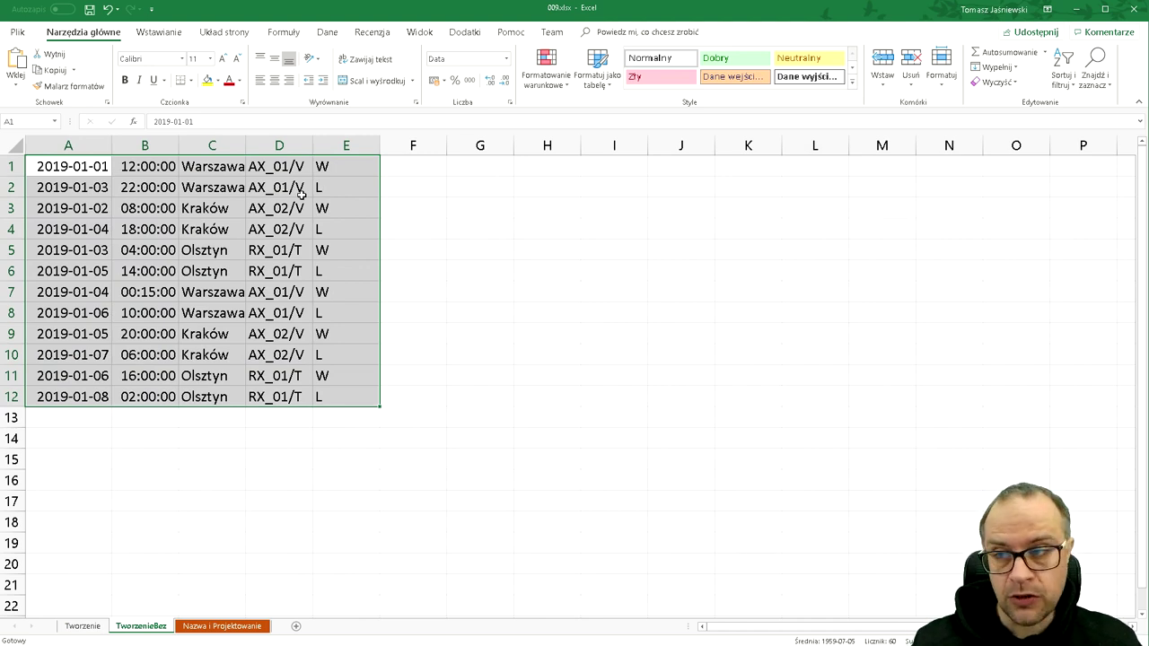
# - Turn the headerless TworzenieBez data A1:E12 into a table with Ctrl+T
pyautogui.click(214, 250)
pyautogui.hotkey('ctrl', 'a')
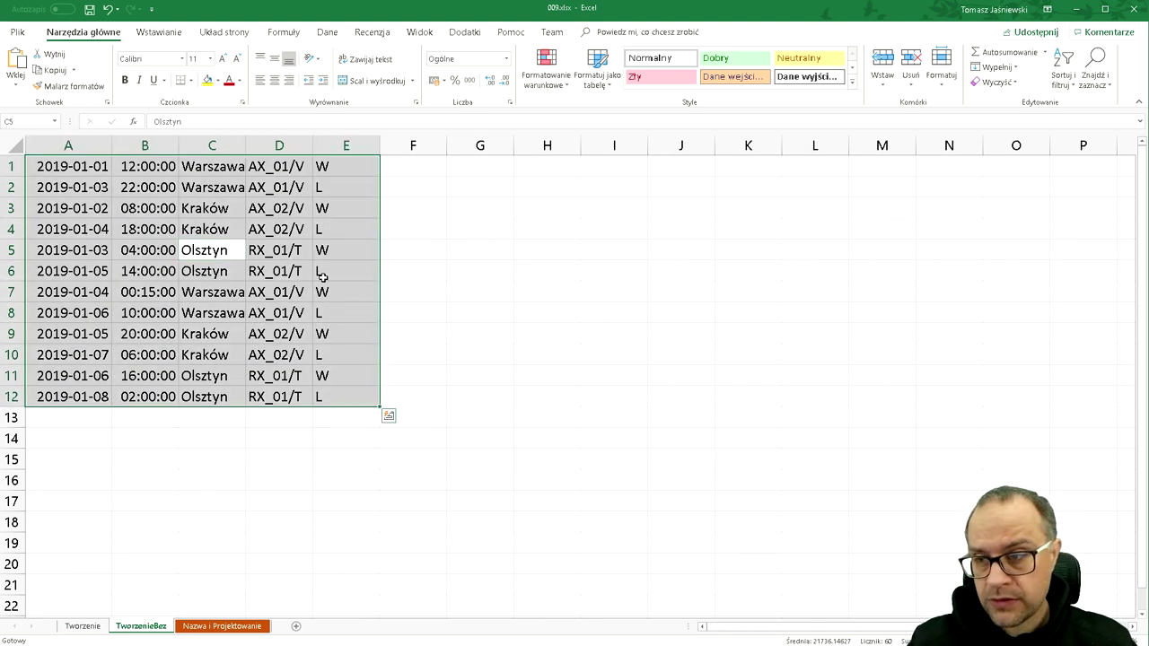
pyautogui.hotkey('ctrl', 't')
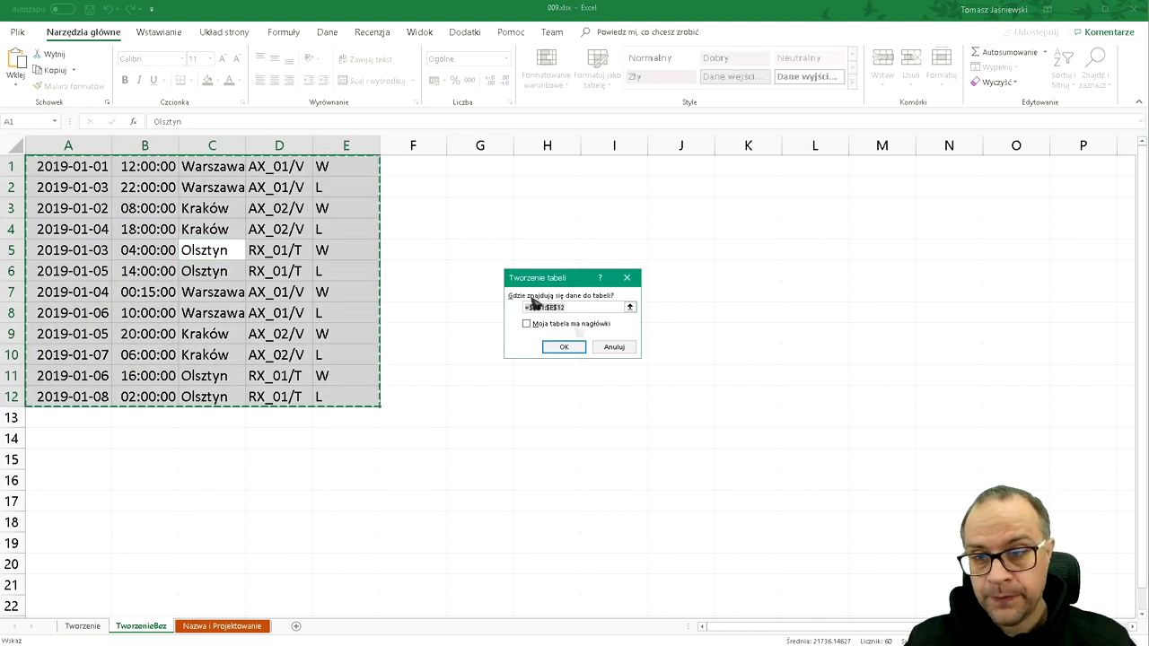
pyautogui.click(569, 348)
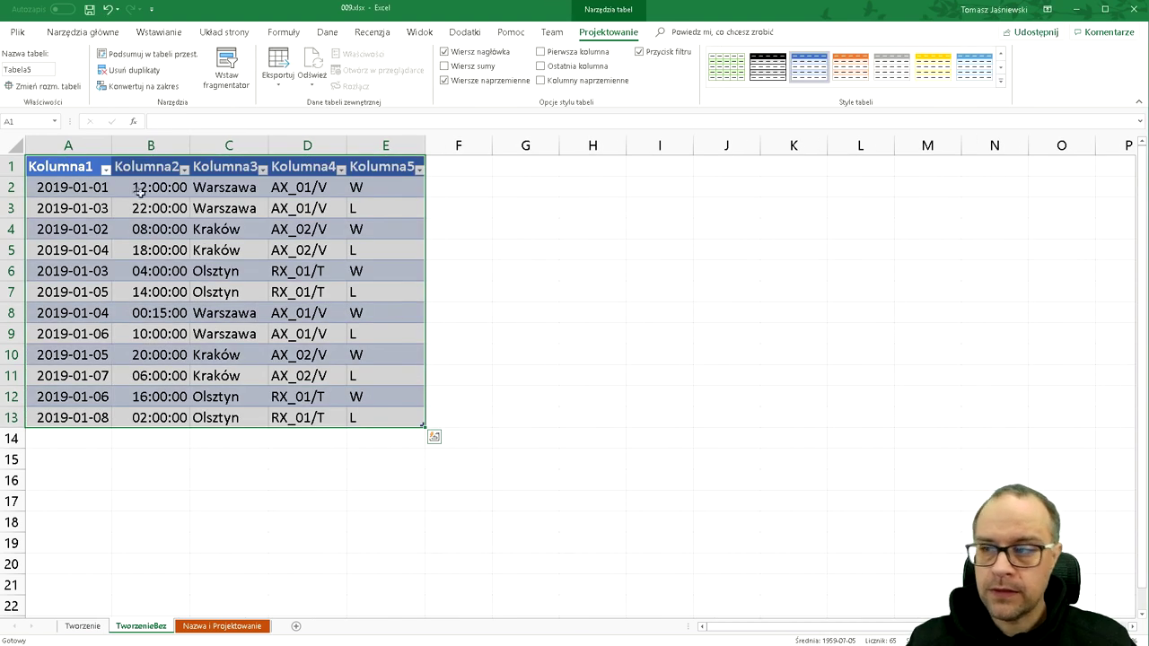
# - Rename the Kolumna1 header to 'Data' and move to the Nazwa i Projektowanie sheet
pyautogui.click(76, 168)
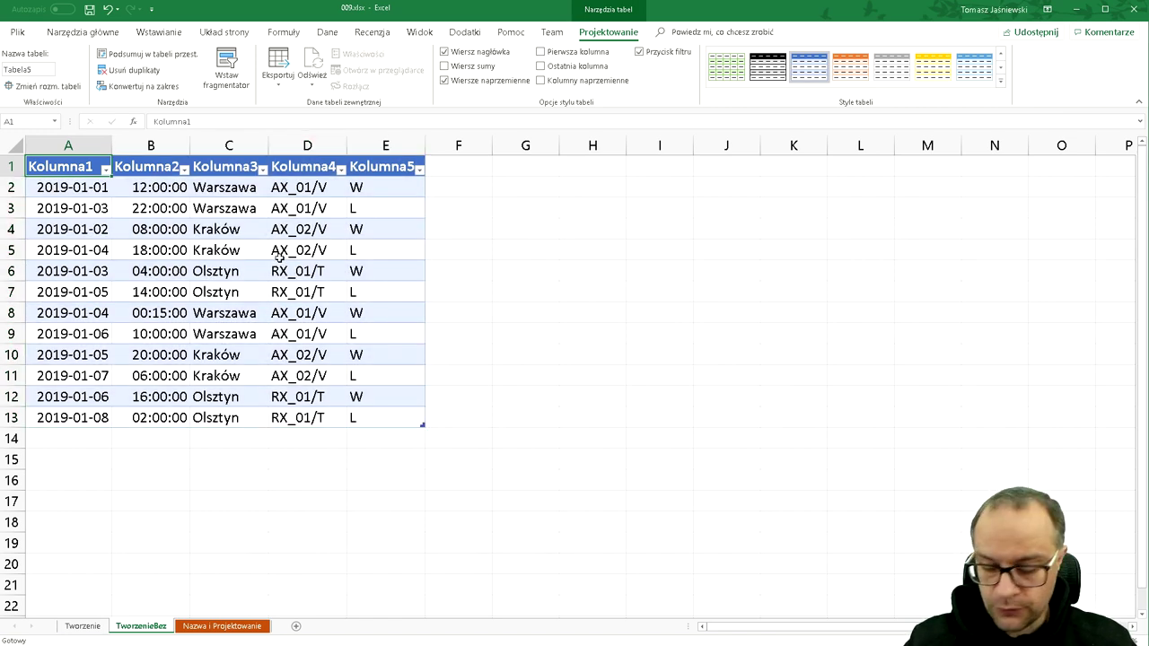
pyautogui.press('BackSpace')
pyautogui.write('Data')
pyautogui.press('Return')
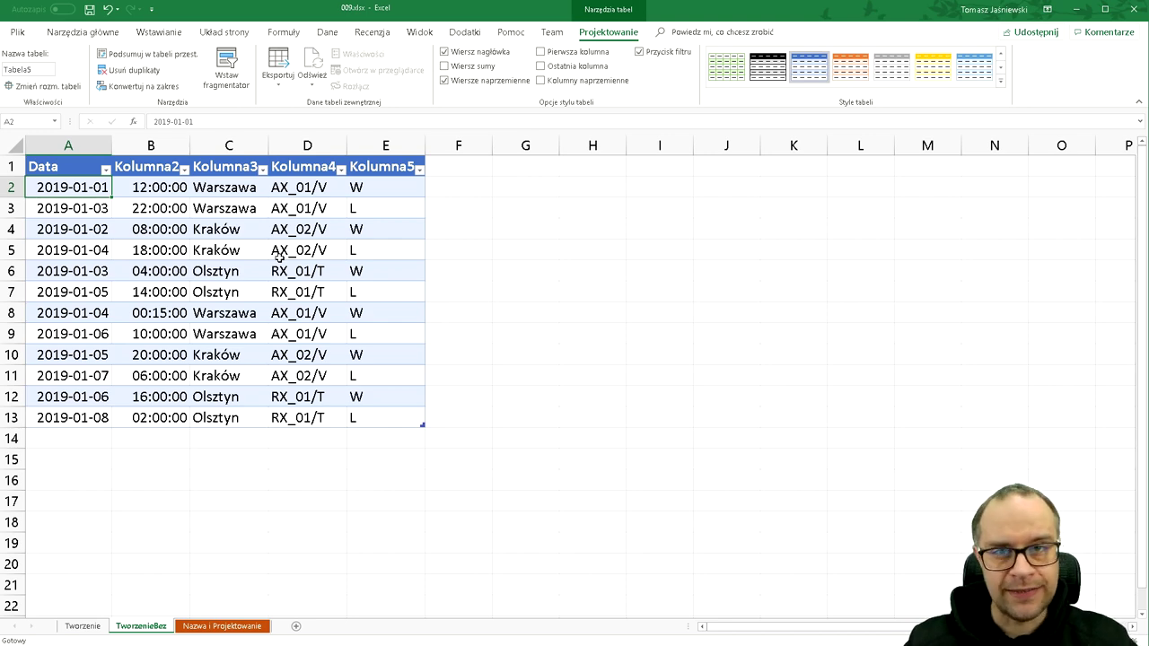
pyautogui.hotkey('ctrl', 'pagedown')
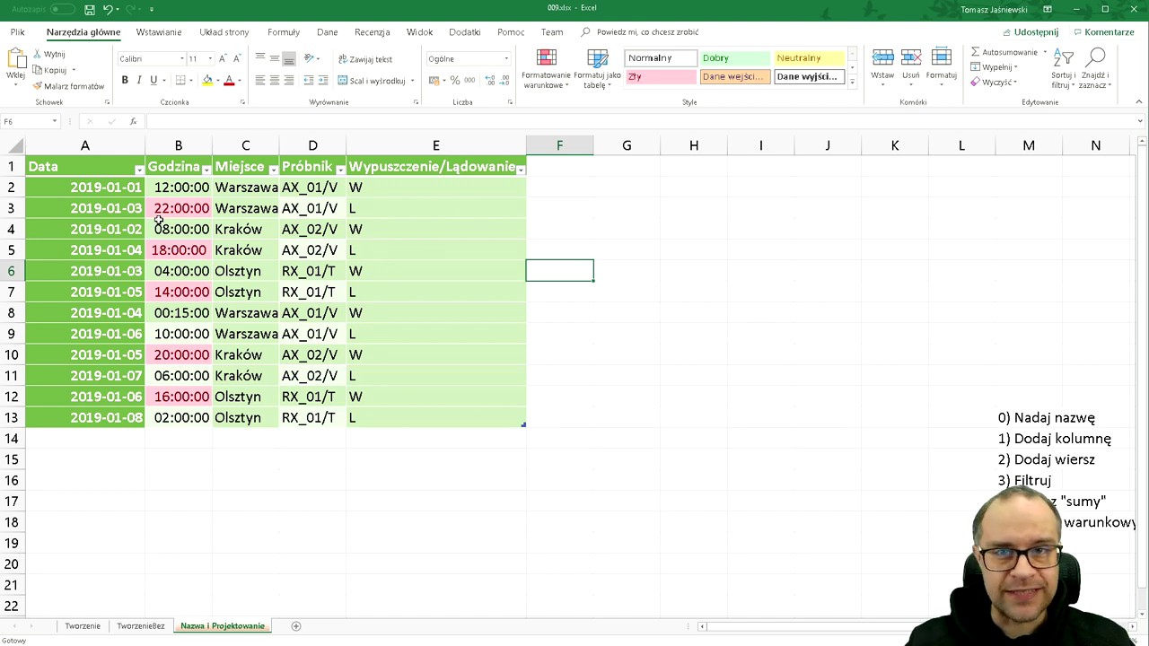
pyautogui.click(368, 257)
pyautogui.click(95, 305)
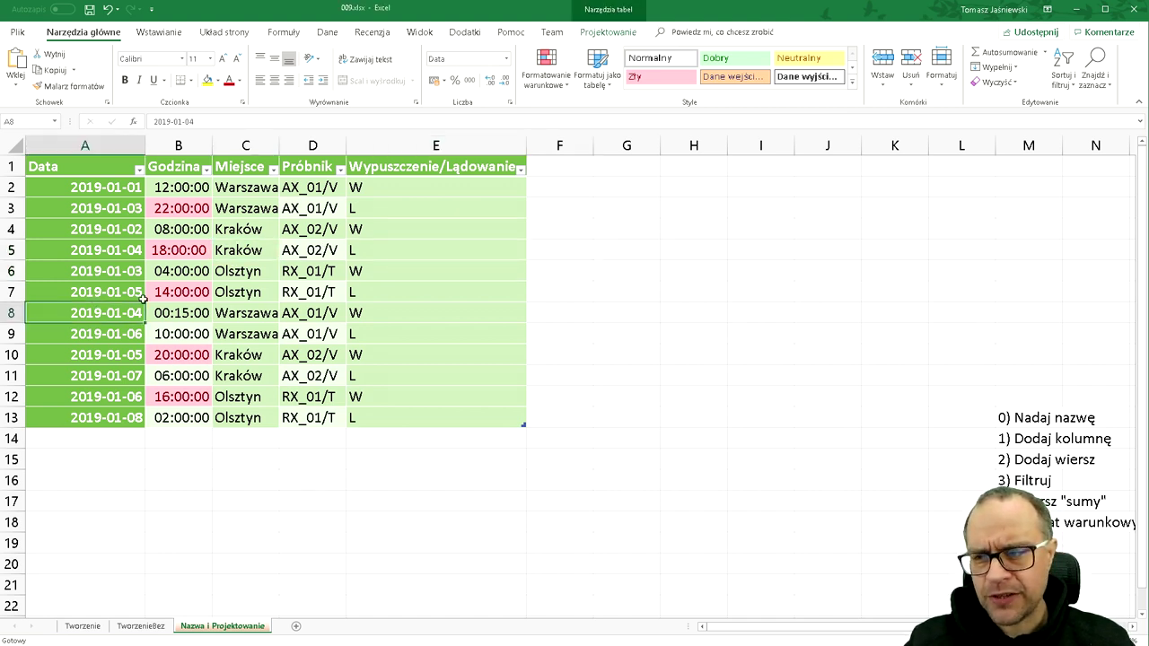
pyautogui.click(366, 256)
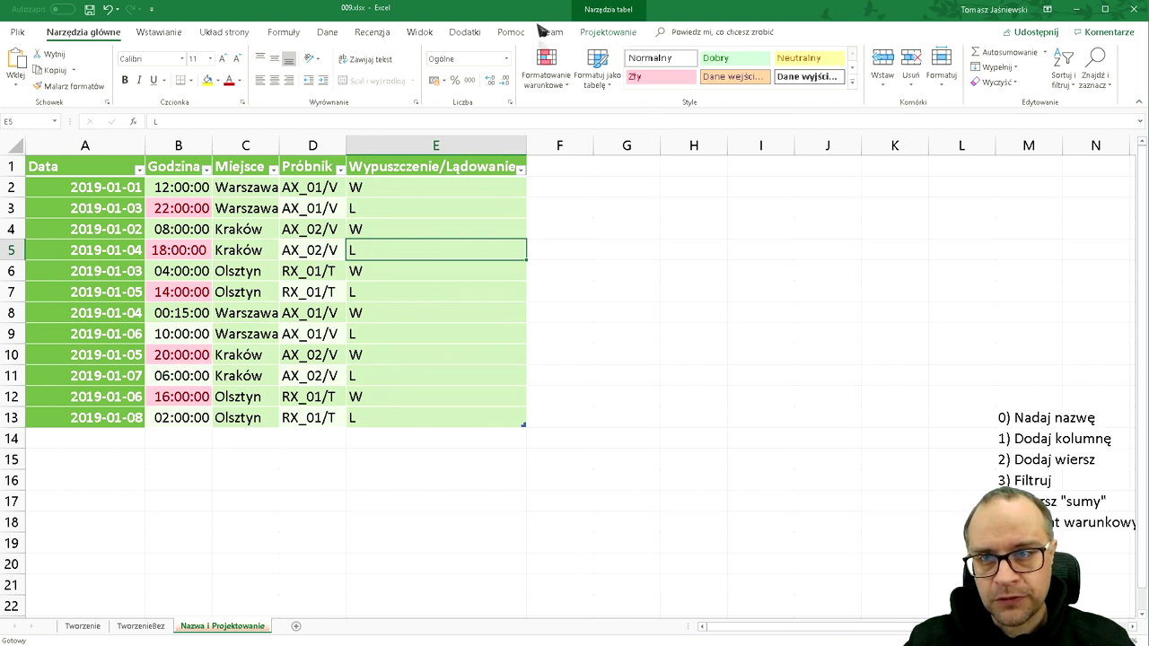
pyautogui.click(608, 33)
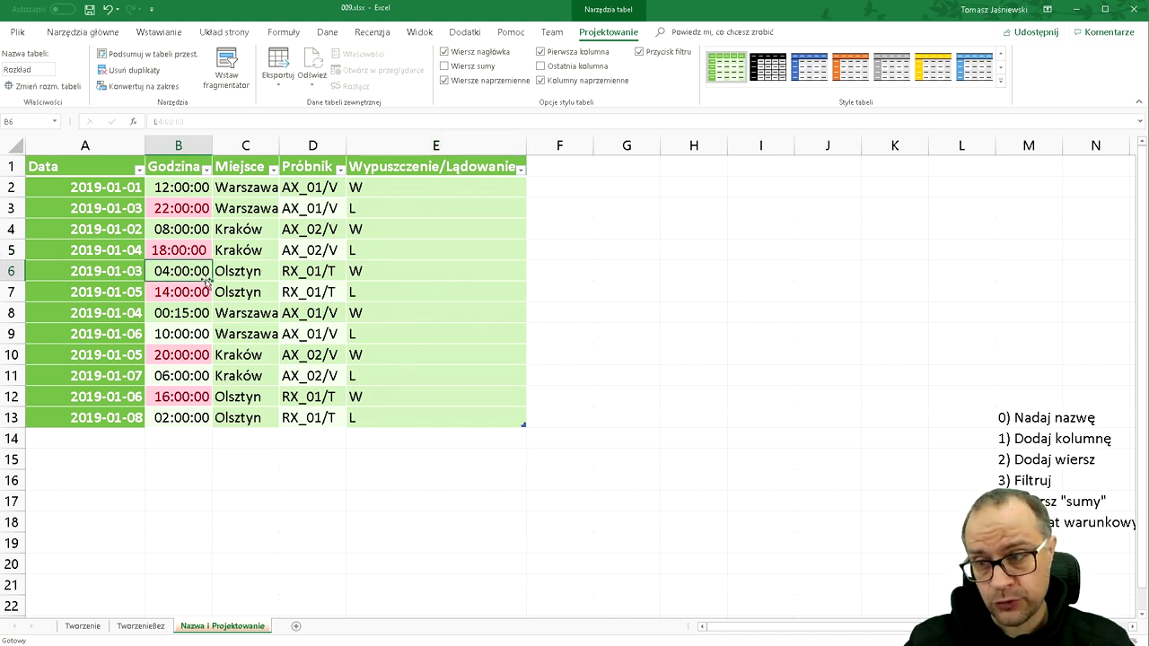
pyautogui.click(749, 272)
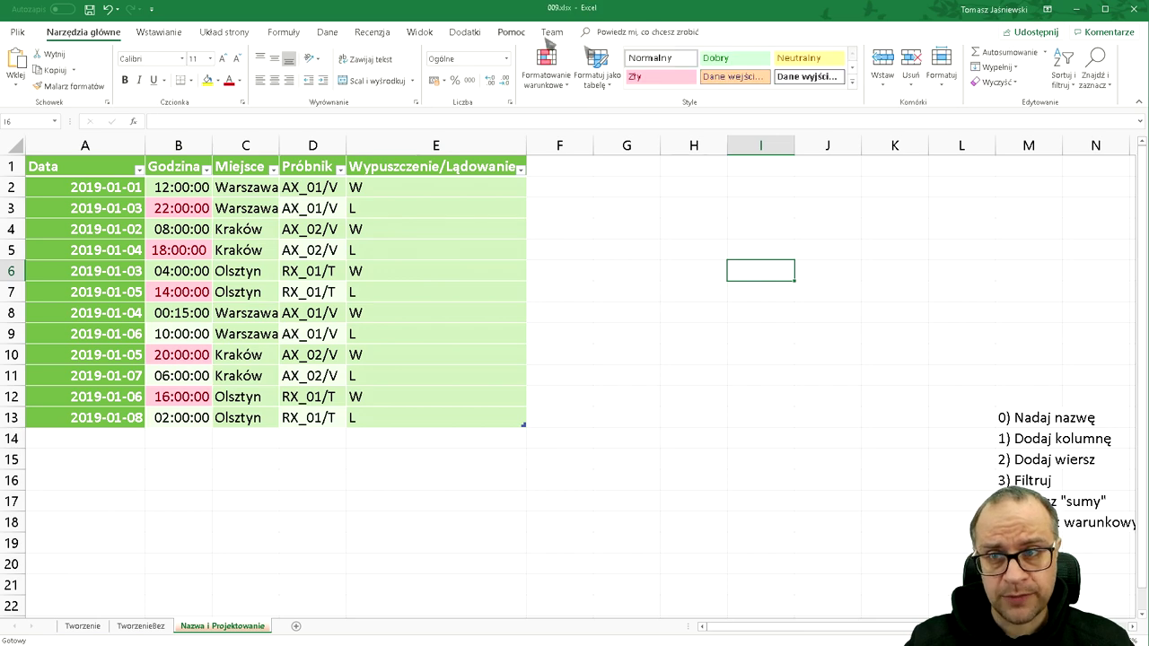
pyautogui.click(398, 245)
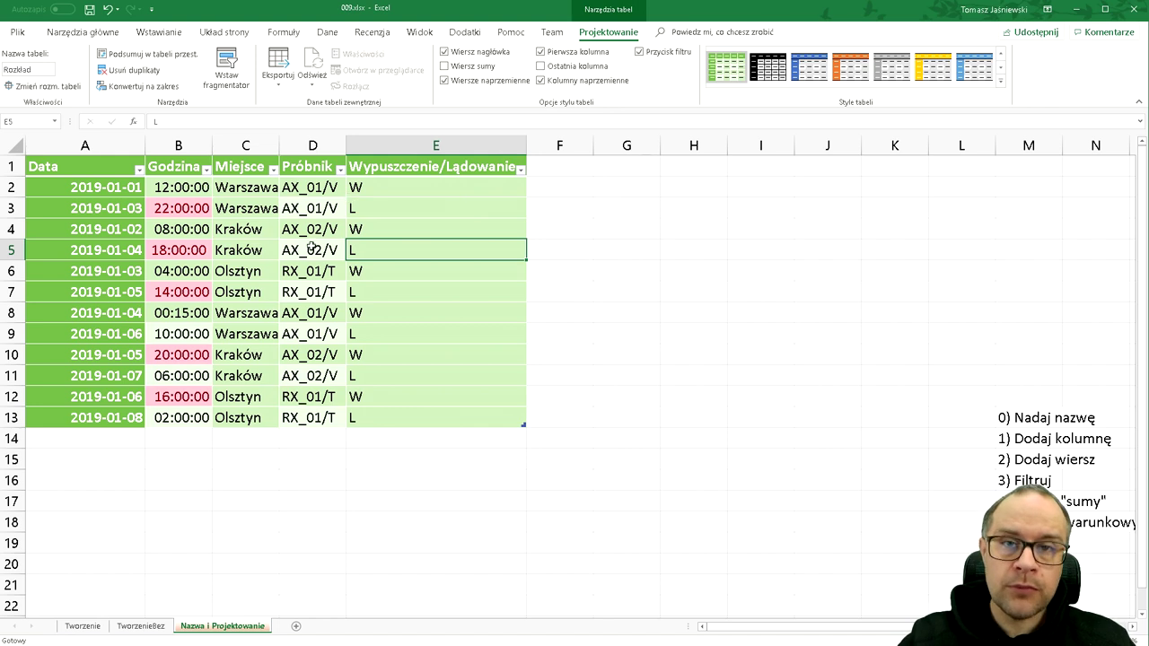
pyautogui.click(40, 71)
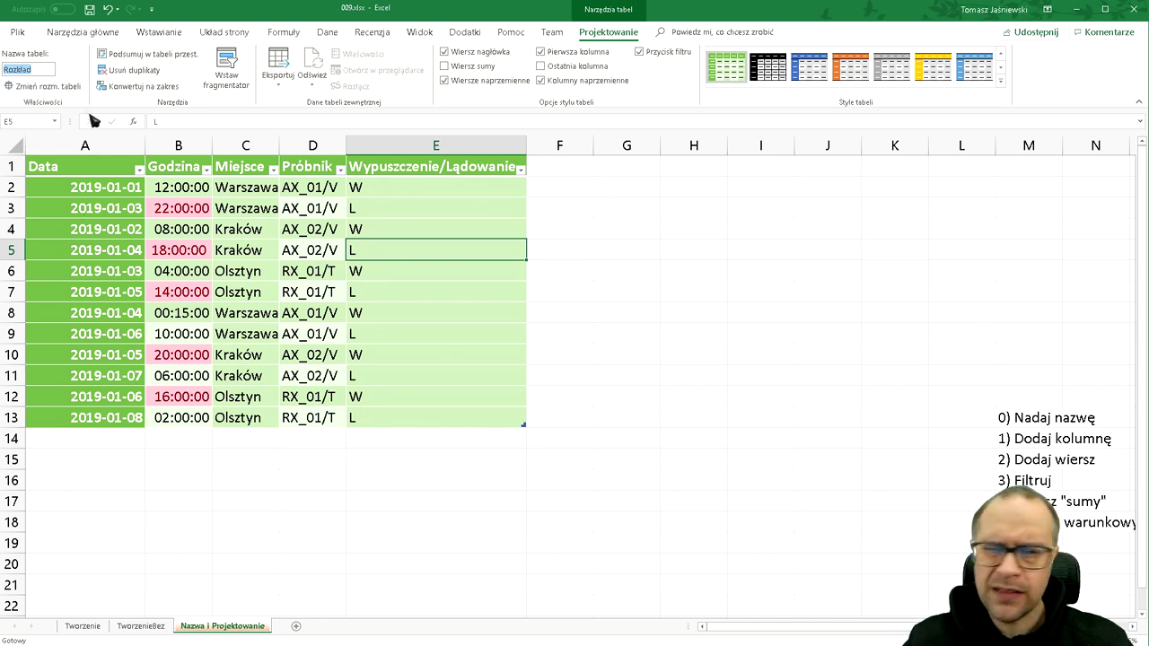
pyautogui.press('Return')
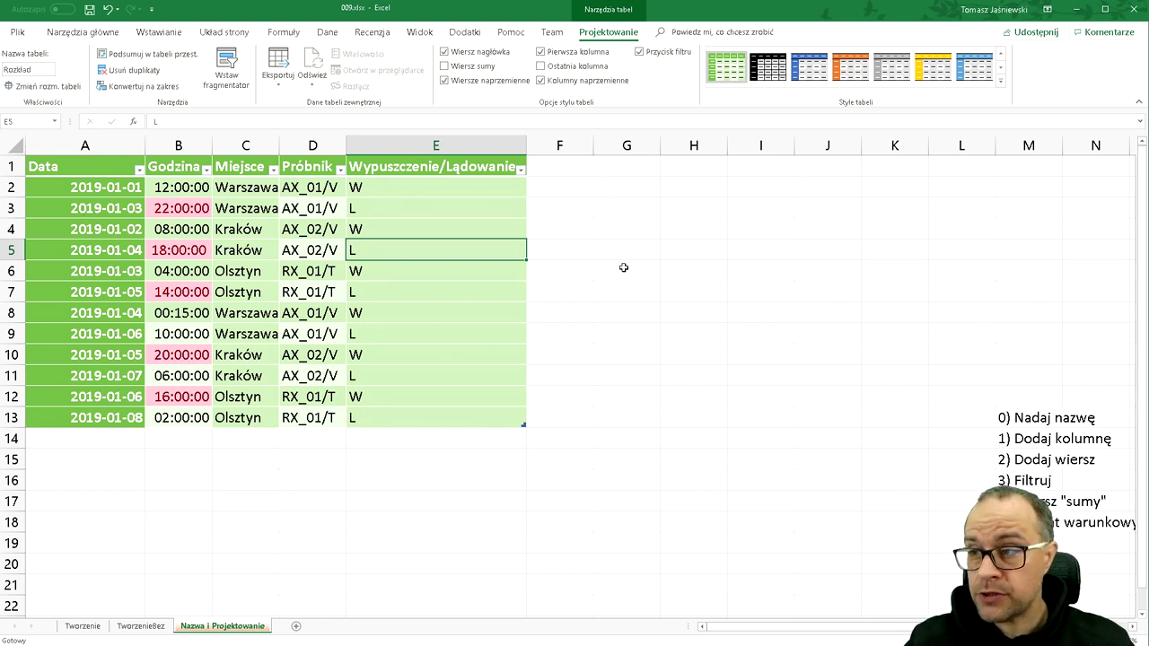
pyautogui.click(634, 248)
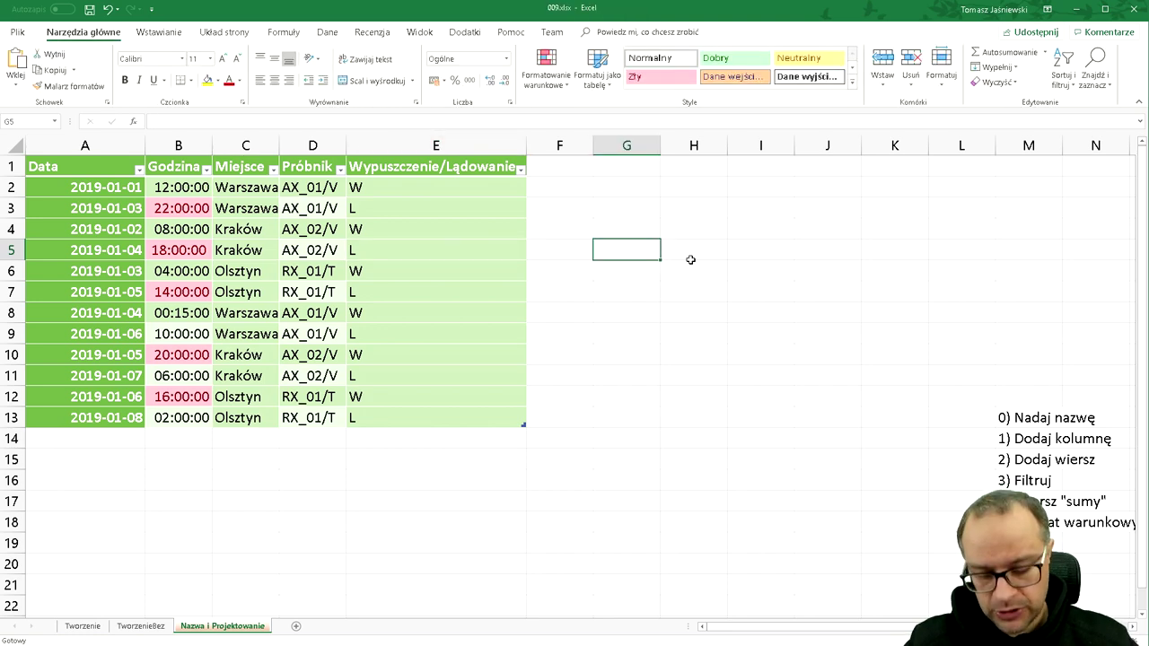
pyautogui.write('=Roz')
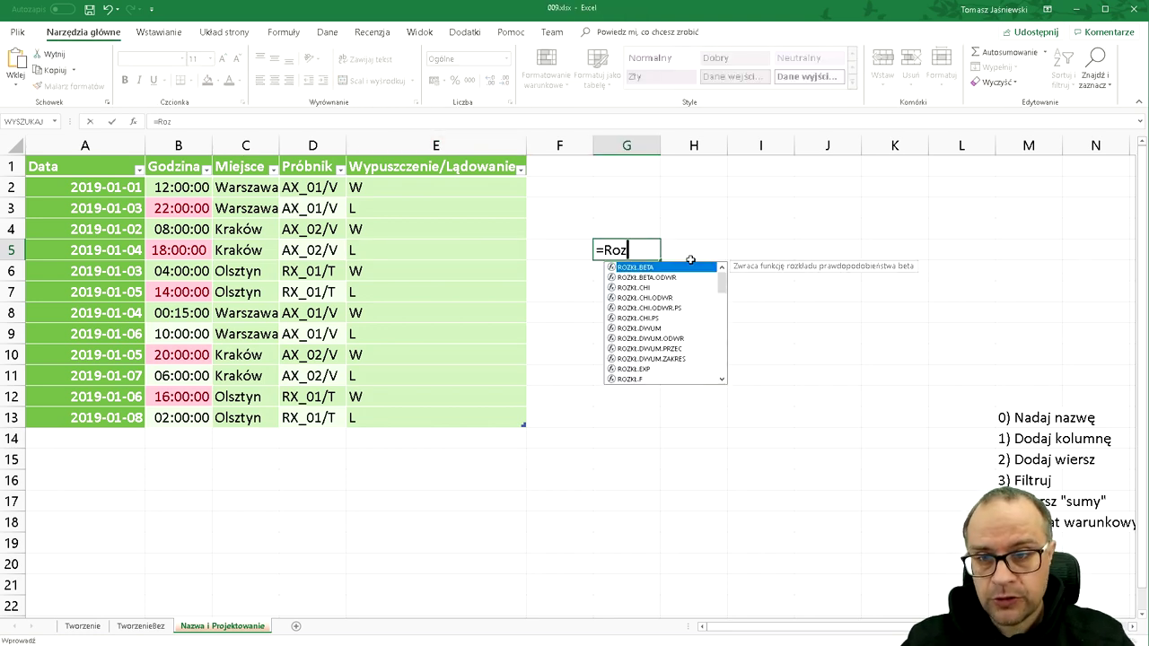
pyautogui.write('kła')
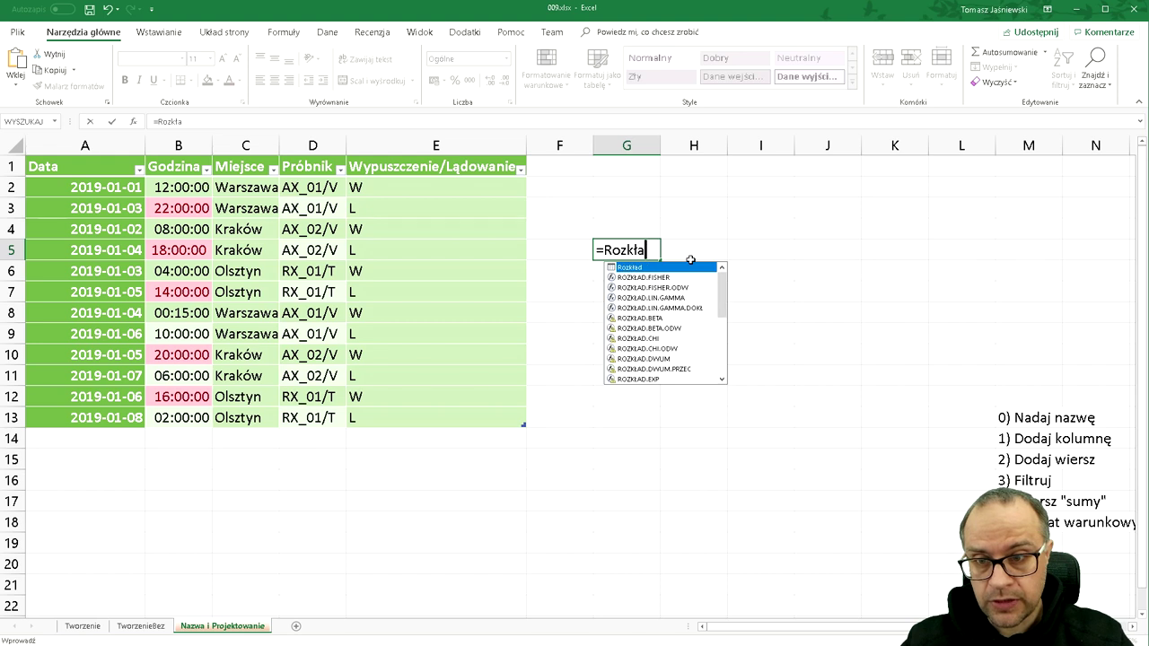
pyautogui.write('d')
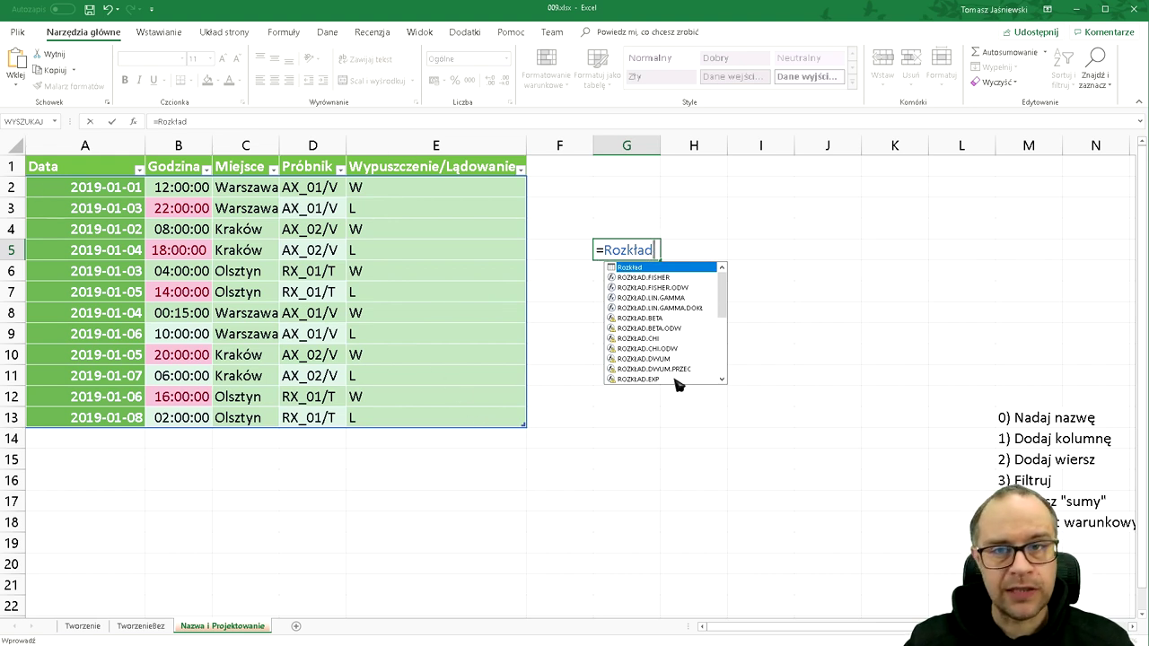
pyautogui.press('Escape')
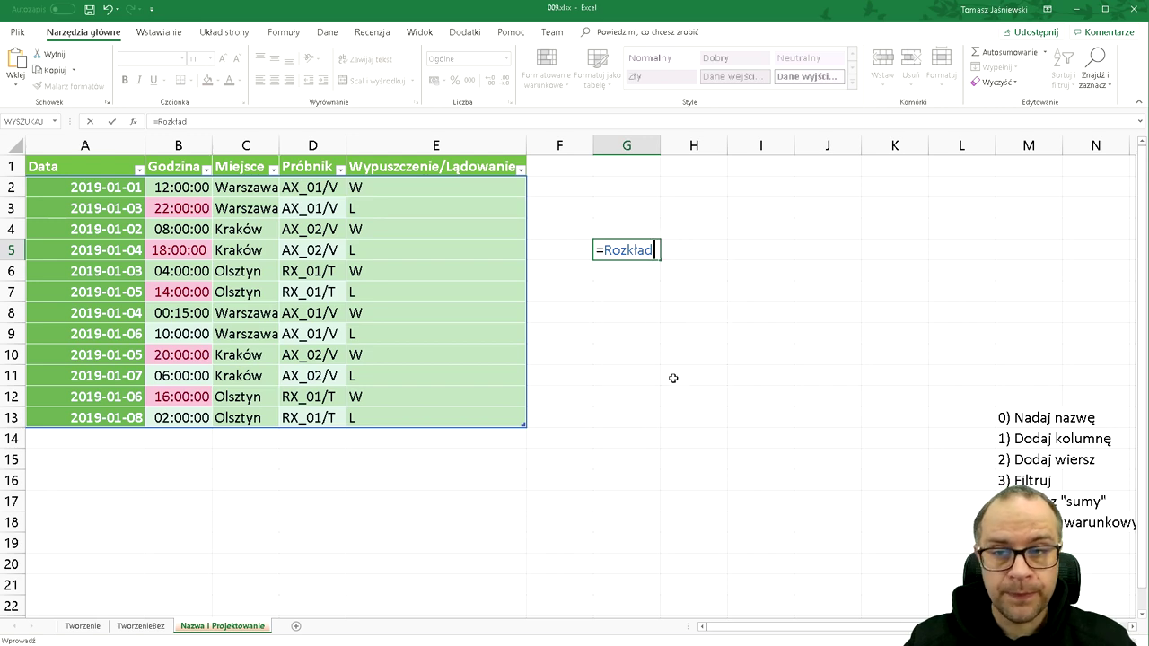
pyautogui.press('Return')
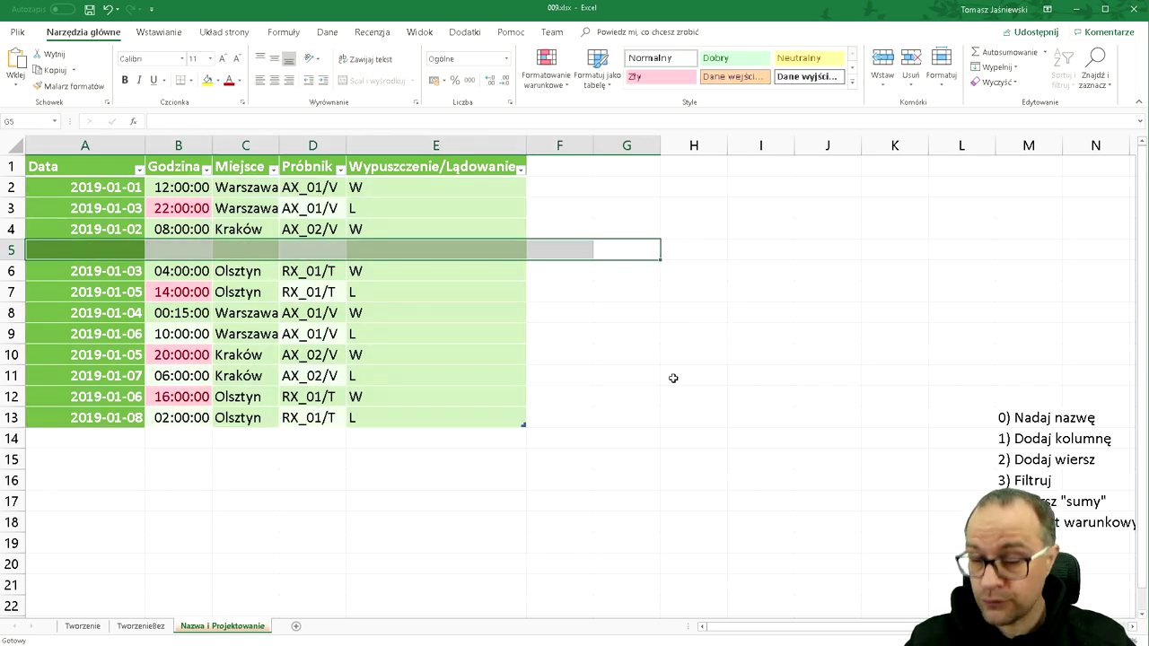
pyautogui.hotkey('ctrl', 'z')
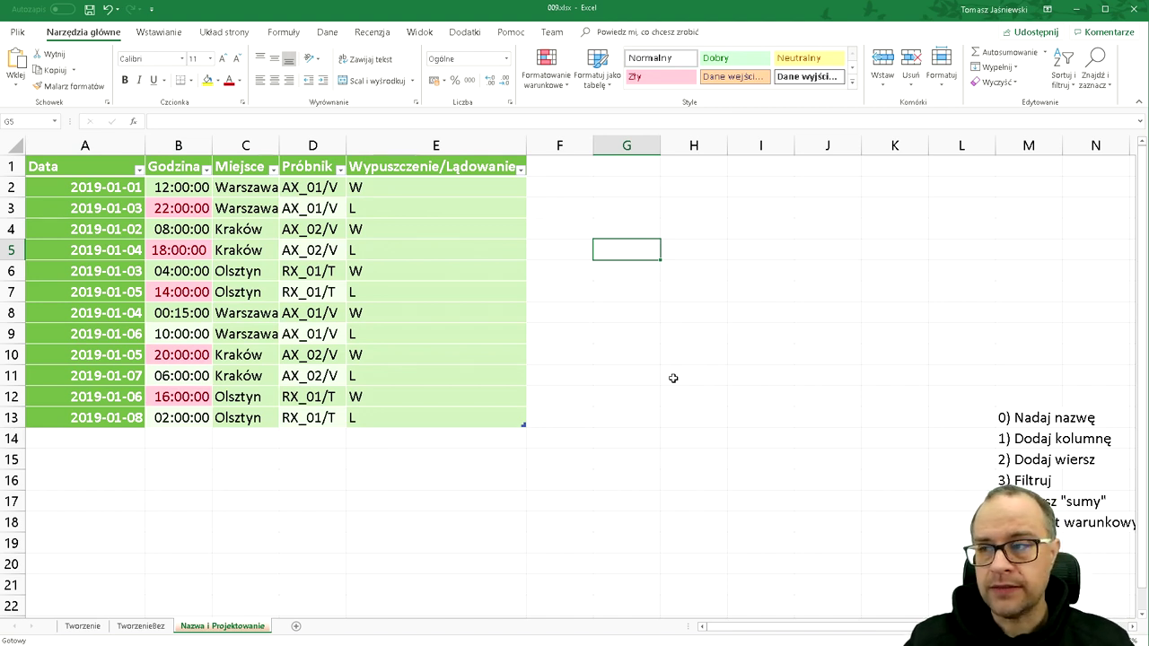
pyautogui.click(357, 306)
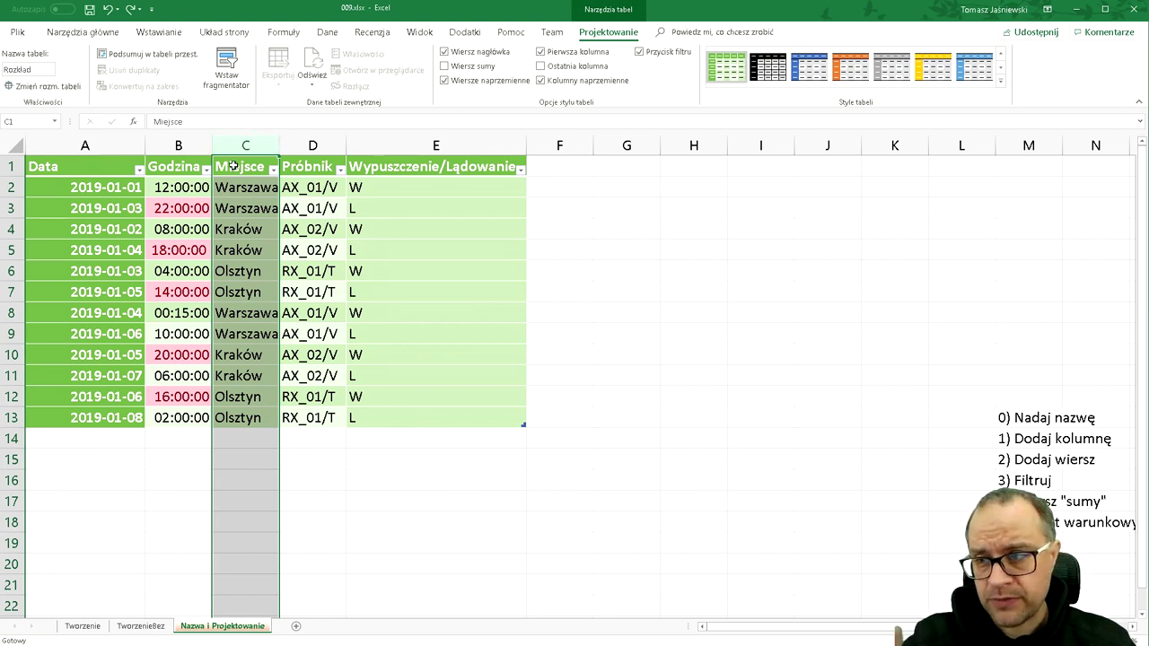
# - Insert a trial empty column before Miejsce (column C), then undo it
pyautogui.click(242, 229)
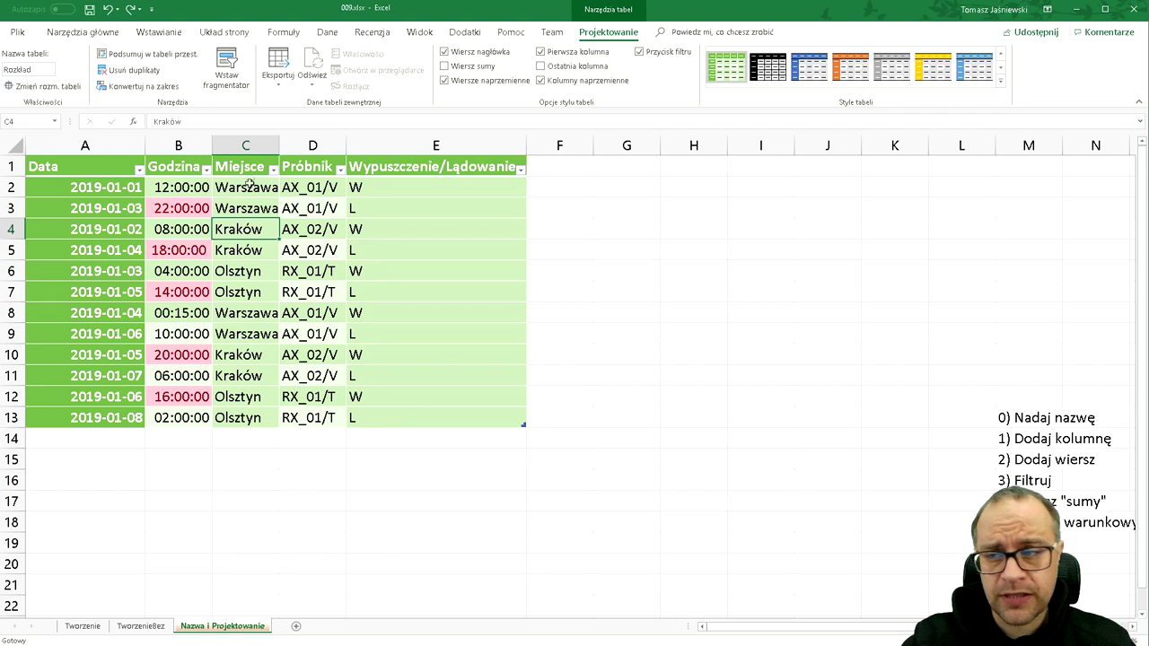
pyautogui.click(244, 144)
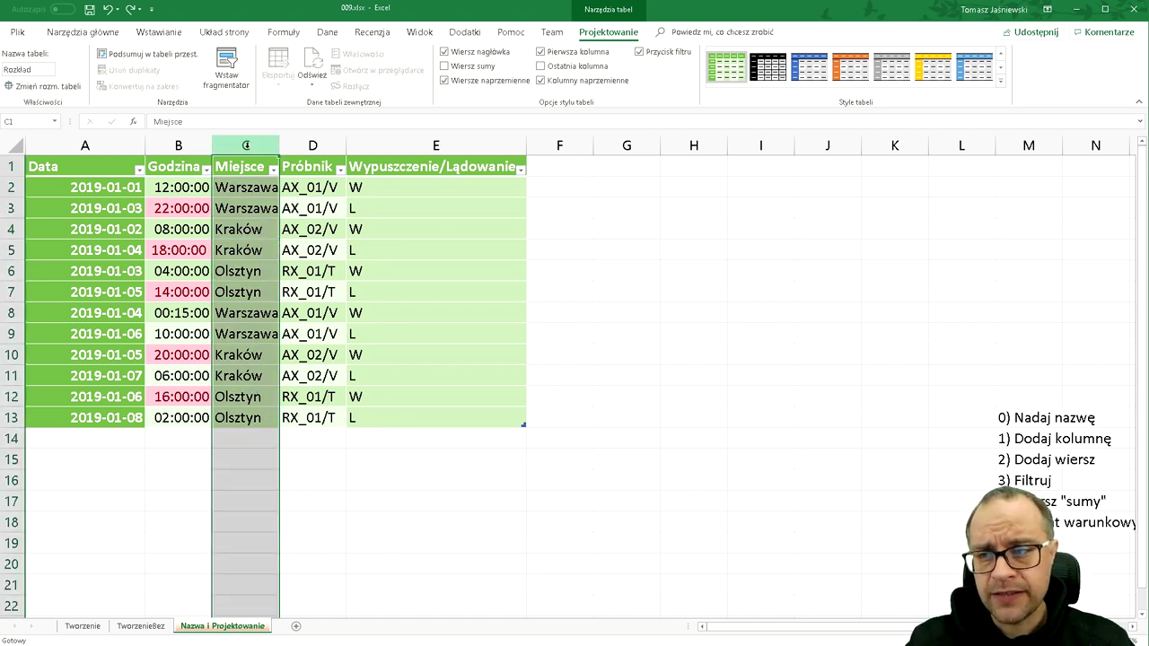
pyautogui.rightClick(246, 212)
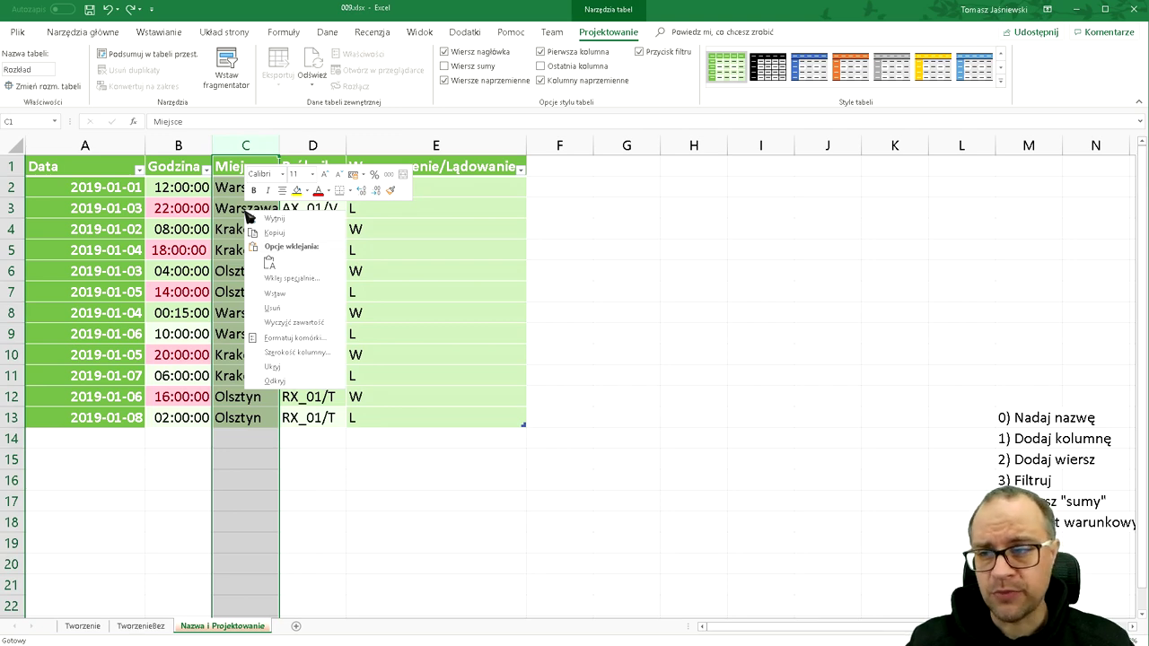
pyautogui.click(303, 299)
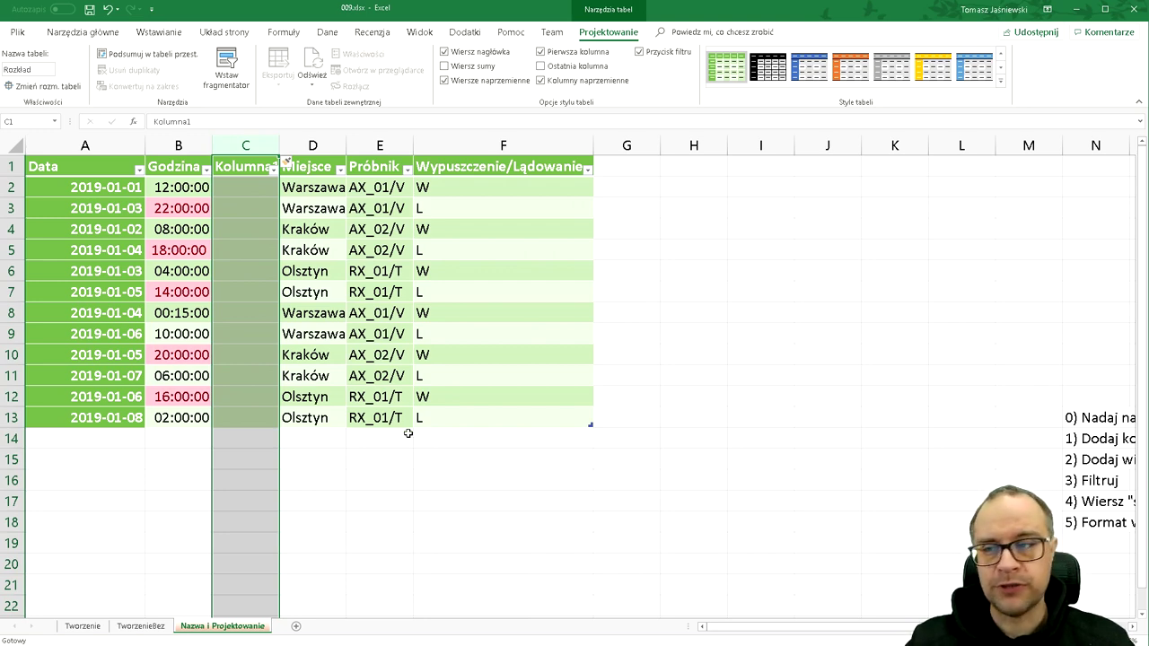
pyautogui.click(561, 163)
pyautogui.hotkey('ctrl', 'z')
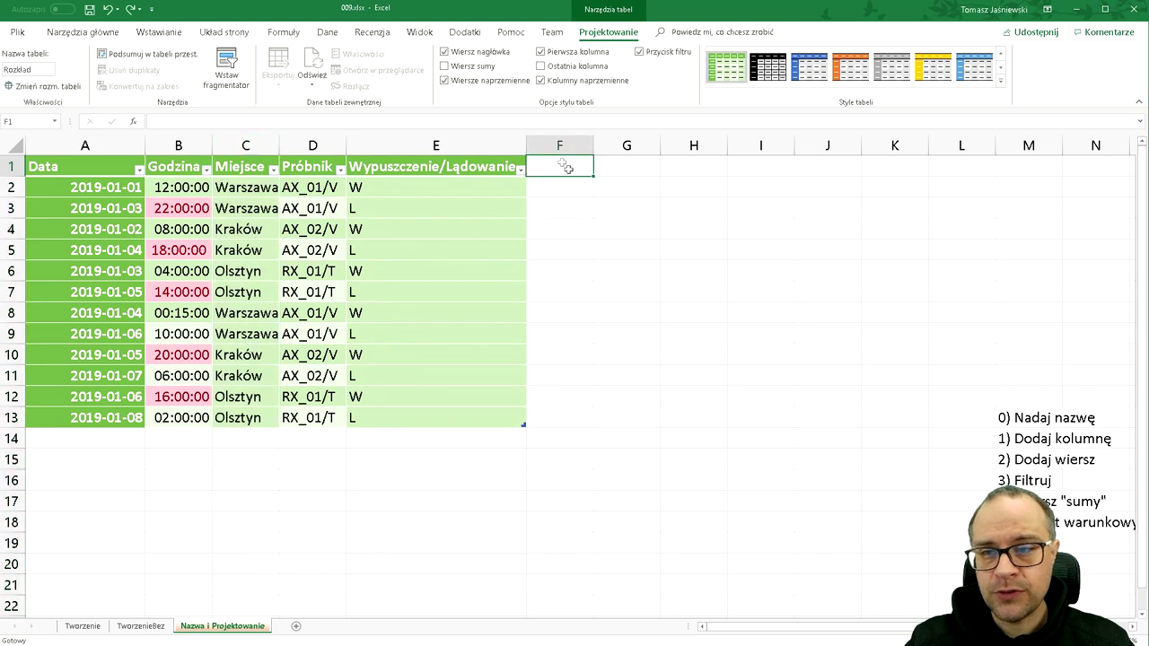
# - Type 'Coś nowego' in F1 and undo the table's automatic expansion into column F
pyautogui.write('T')
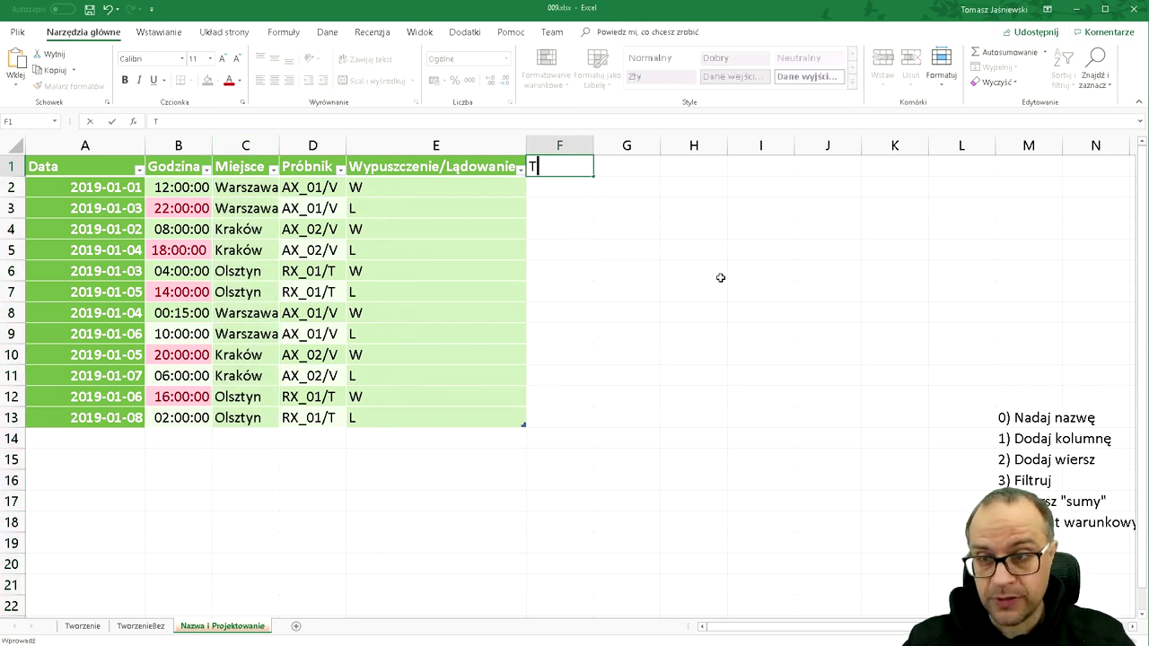
pyautogui.write('Coś nowego')
pyautogui.press('Return')
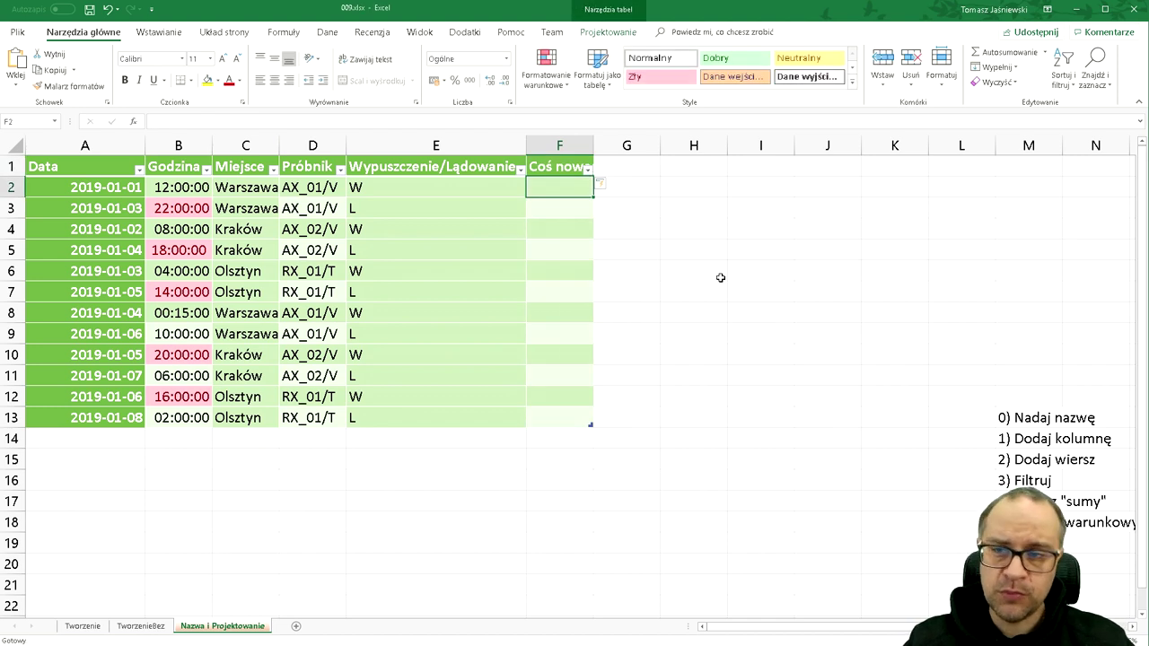
pyautogui.press('Up')
pyautogui.press('Down')
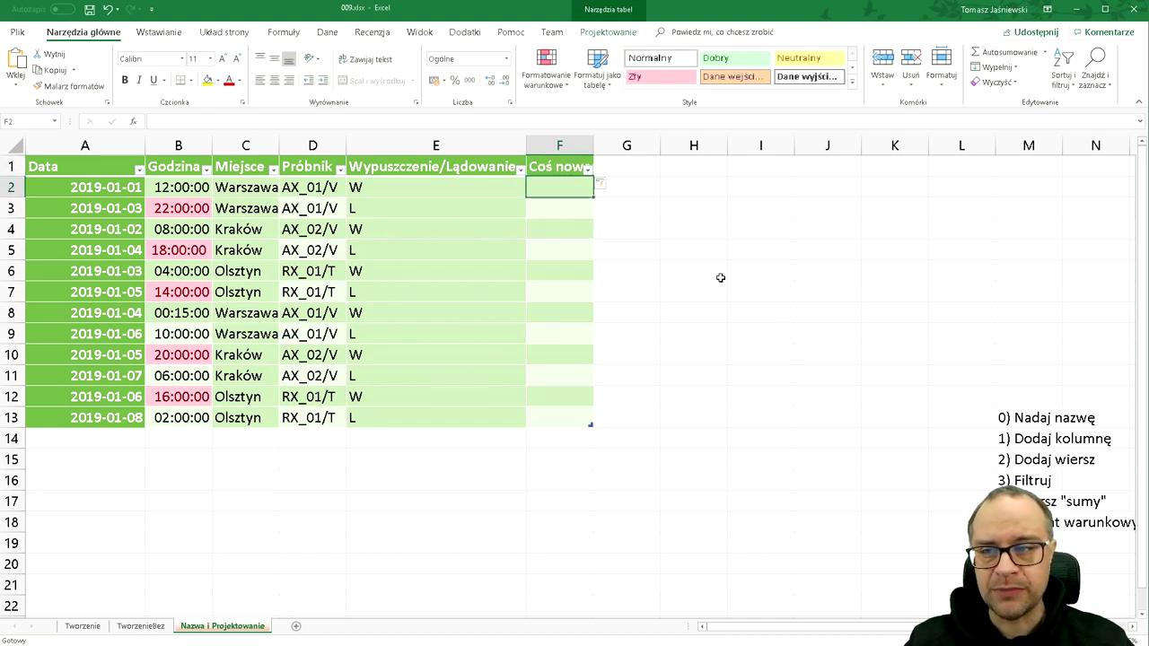
pyautogui.press('Left')
pyautogui.press('Left')
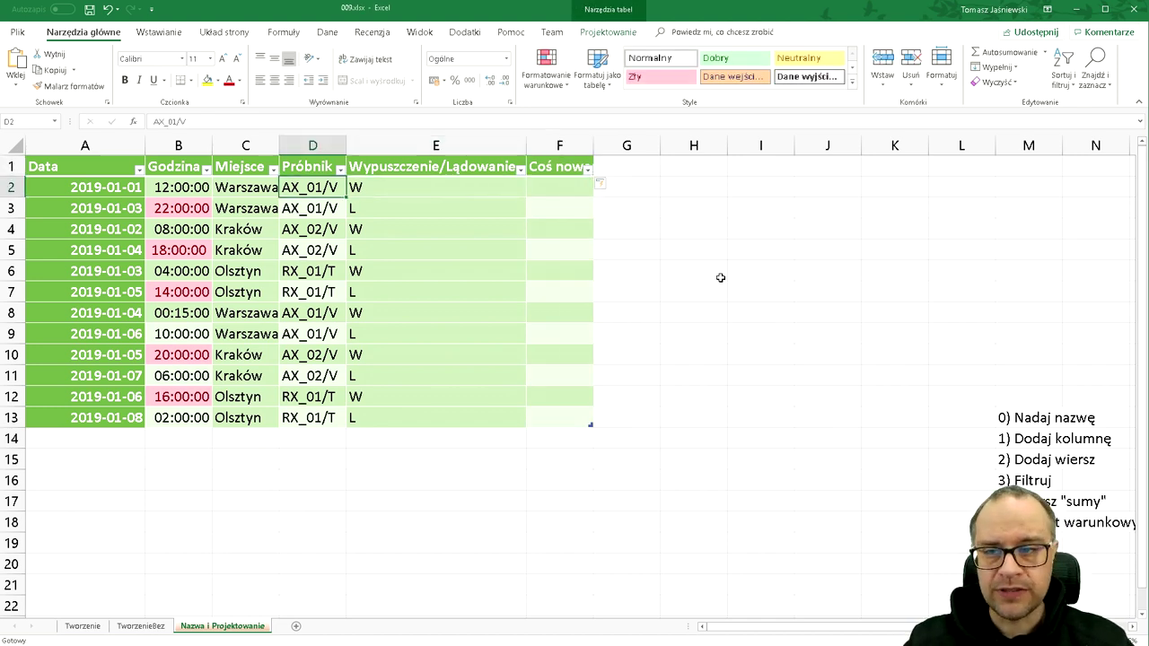
pyautogui.hotkey('ctrl', 'z')
pyautogui.hotkey('ctrl', 'z')
# - Insert a blank row above row 4, then undo the insertion
pyautogui.click(13, 229)
pyautogui.rightClick(12, 228)
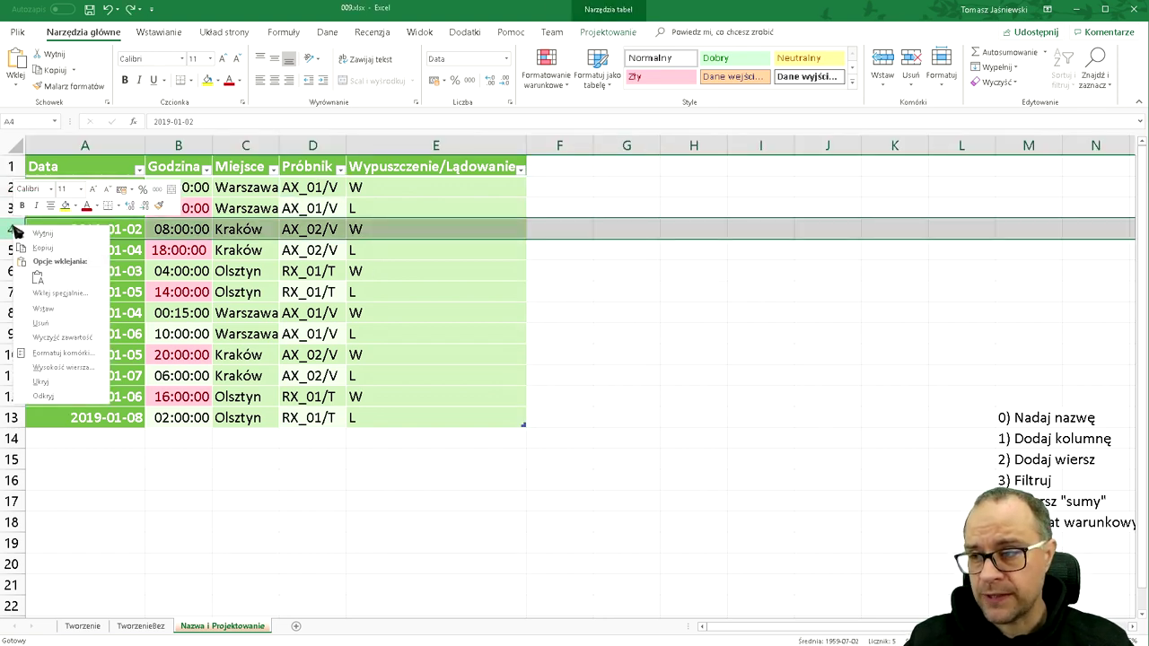
pyautogui.click(45, 309)
pyautogui.hotkey('ctrl', 'z')
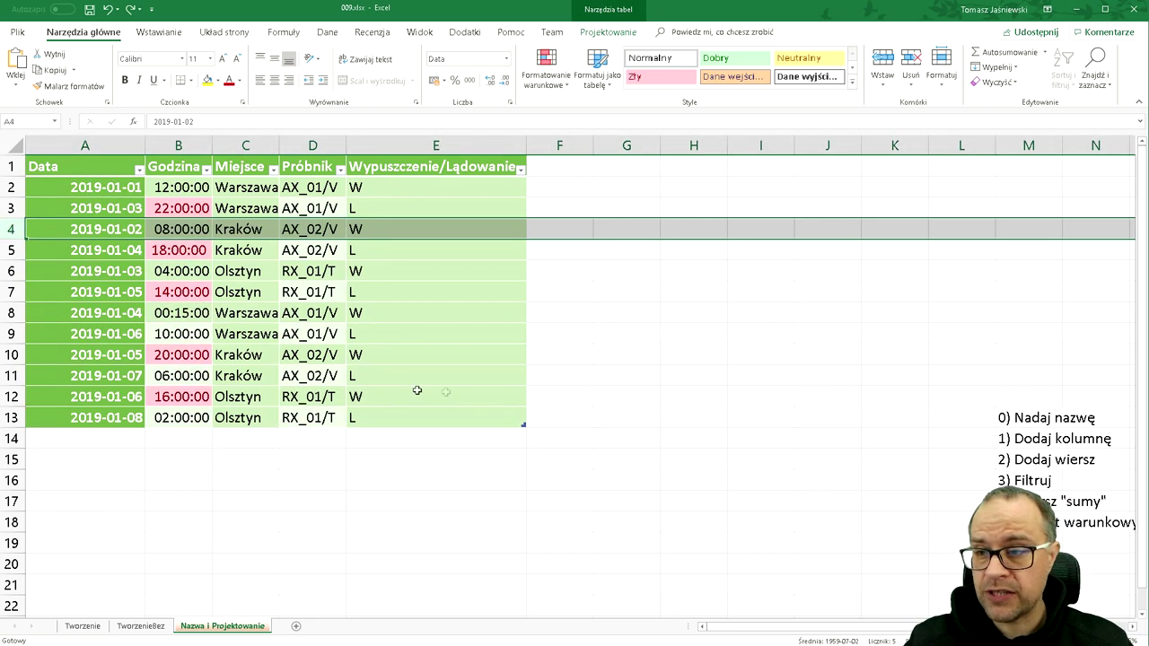
# - Add a table row with Tab from E13, undo it, and move outside the table to F1
pyautogui.click(485, 415)
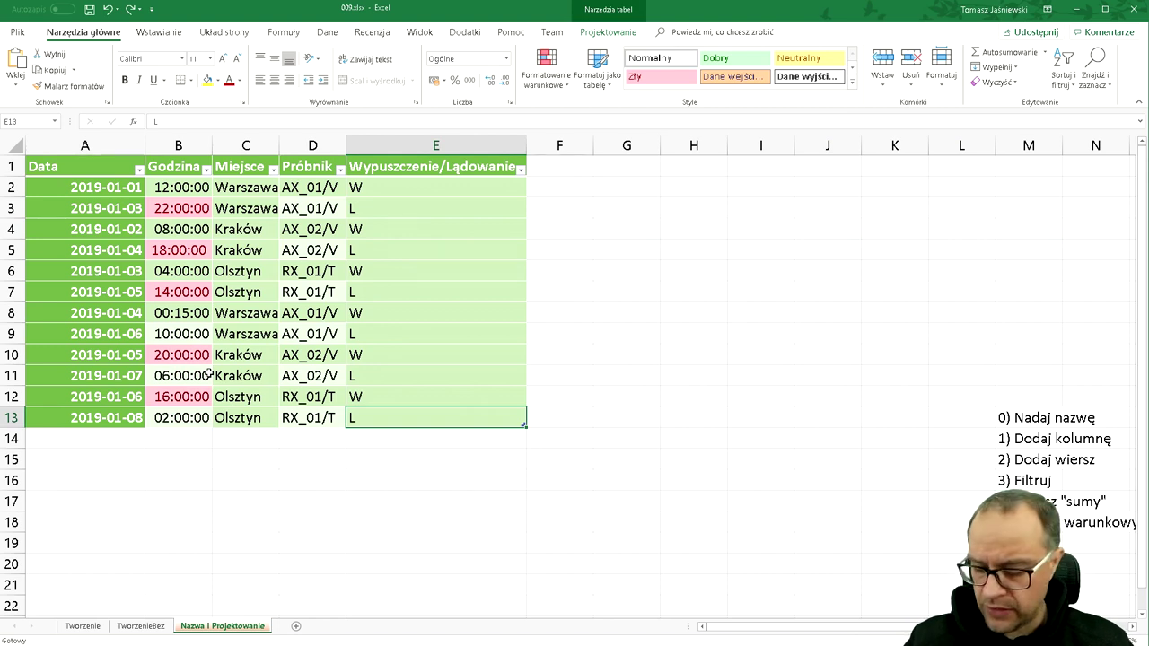
pyautogui.press('Tab')
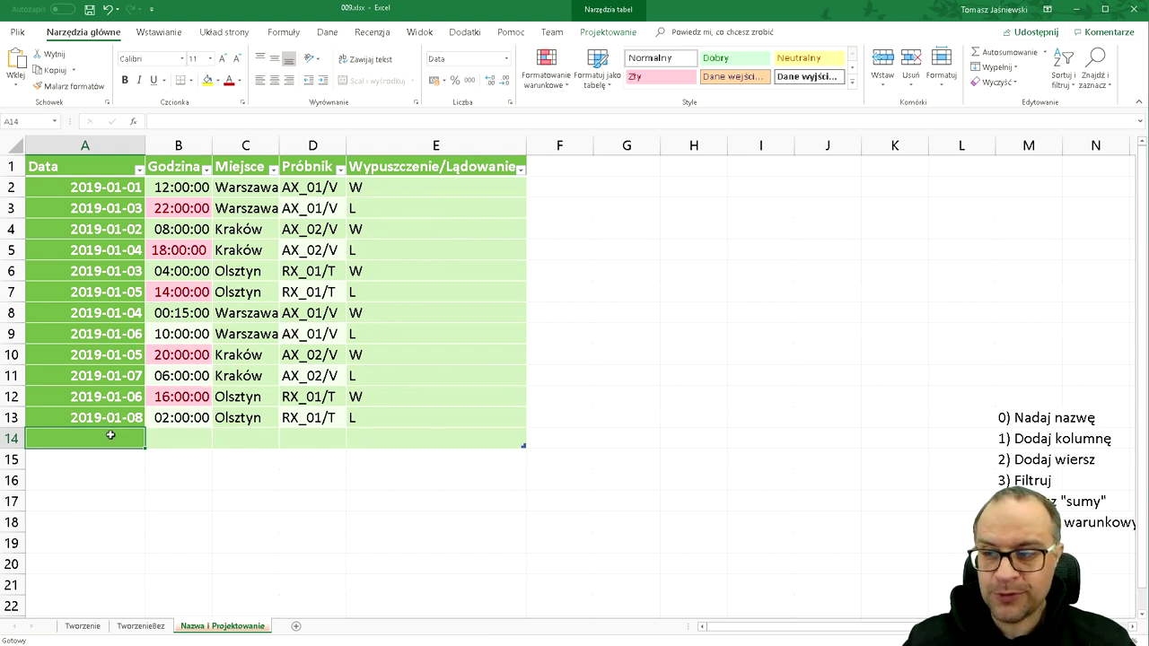
pyautogui.hotkey('ctrl', 'z')
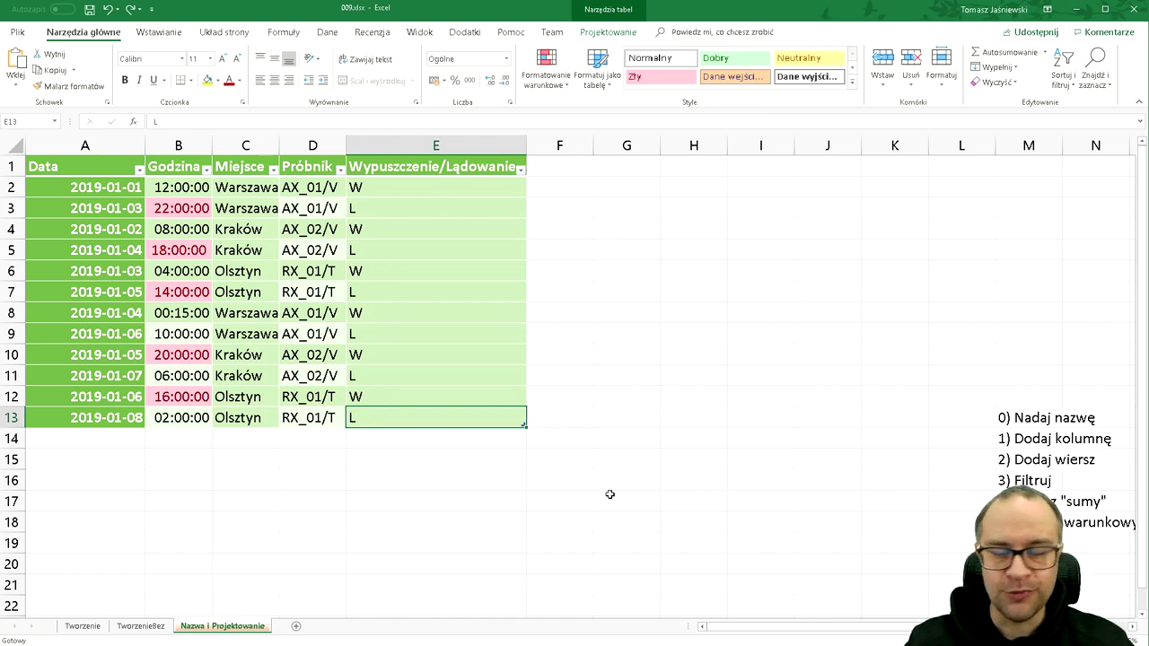
pyautogui.hotkey('ctrl', 'Up')
pyautogui.press('Right')
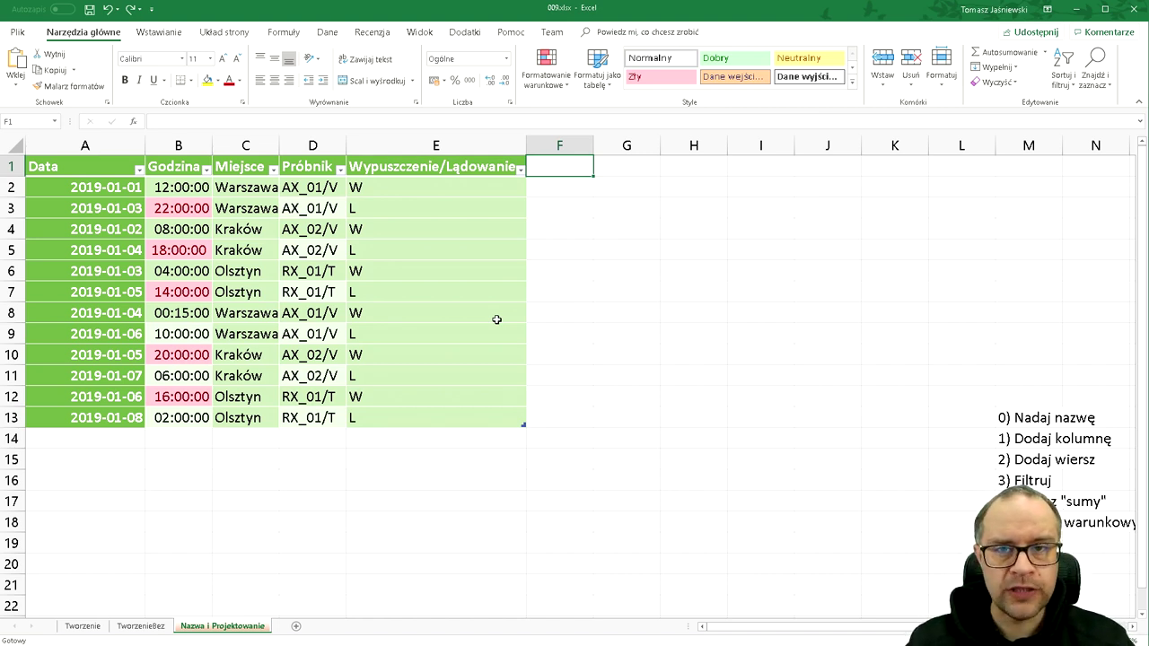
pyautogui.click(114, 164)
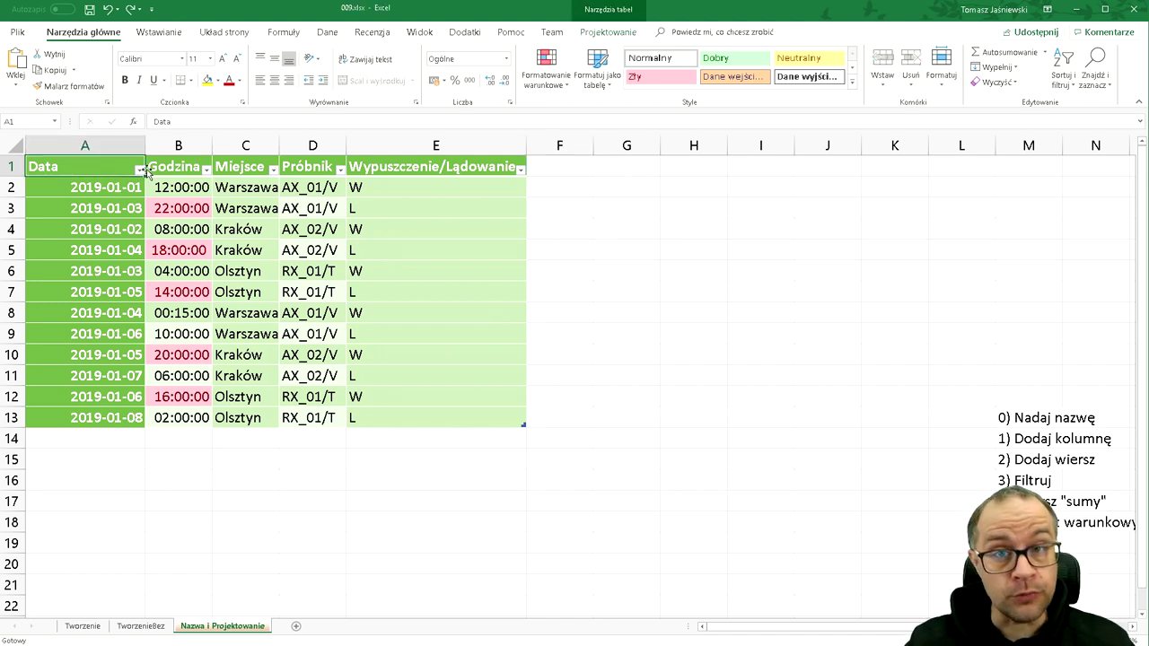
pyautogui.click(140, 170)
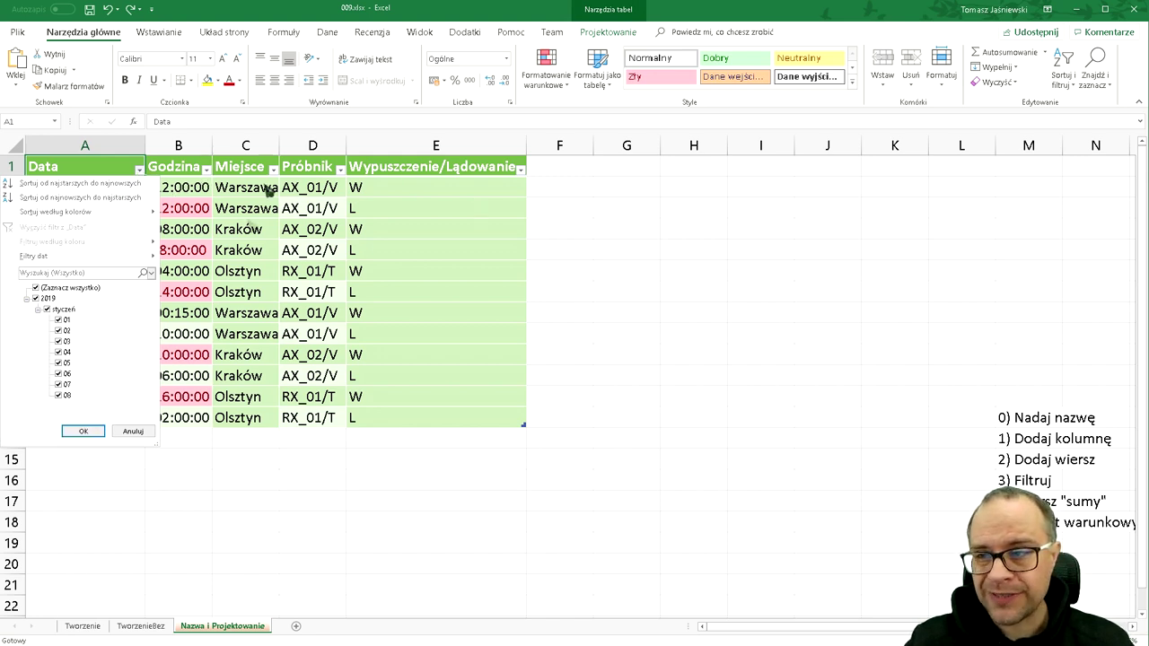
pyautogui.click(589, 245)
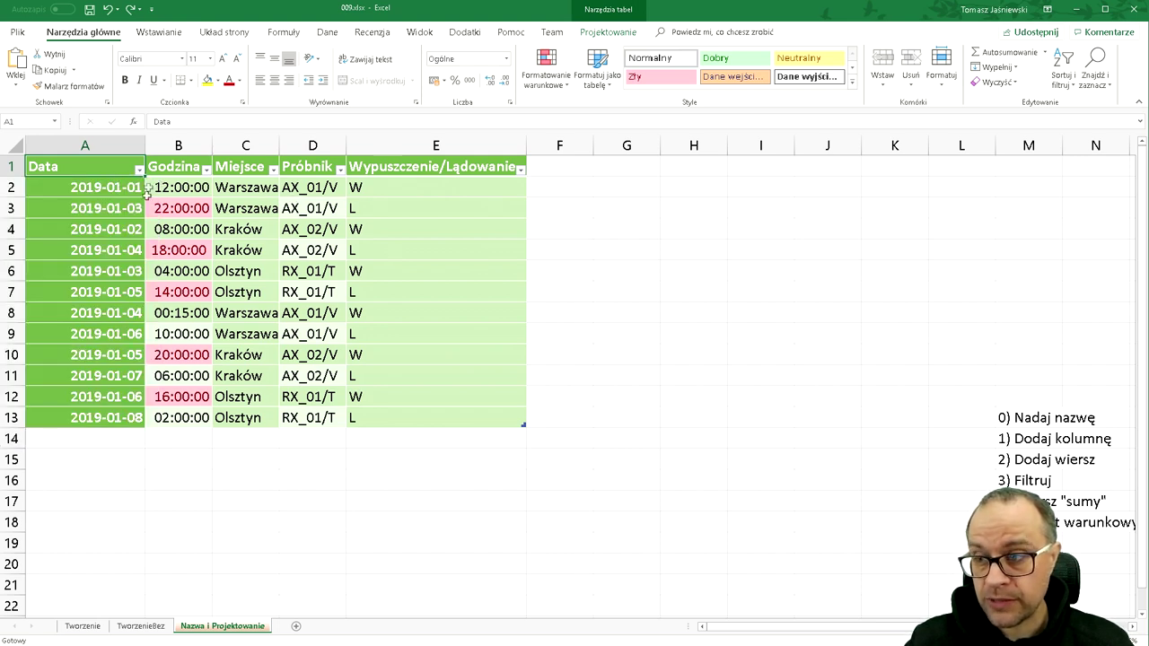
pyautogui.click(124, 187)
pyautogui.click(127, 208)
pyautogui.click(130, 229)
pyautogui.click(130, 252)
pyautogui.click(130, 272)
pyautogui.click(132, 292)
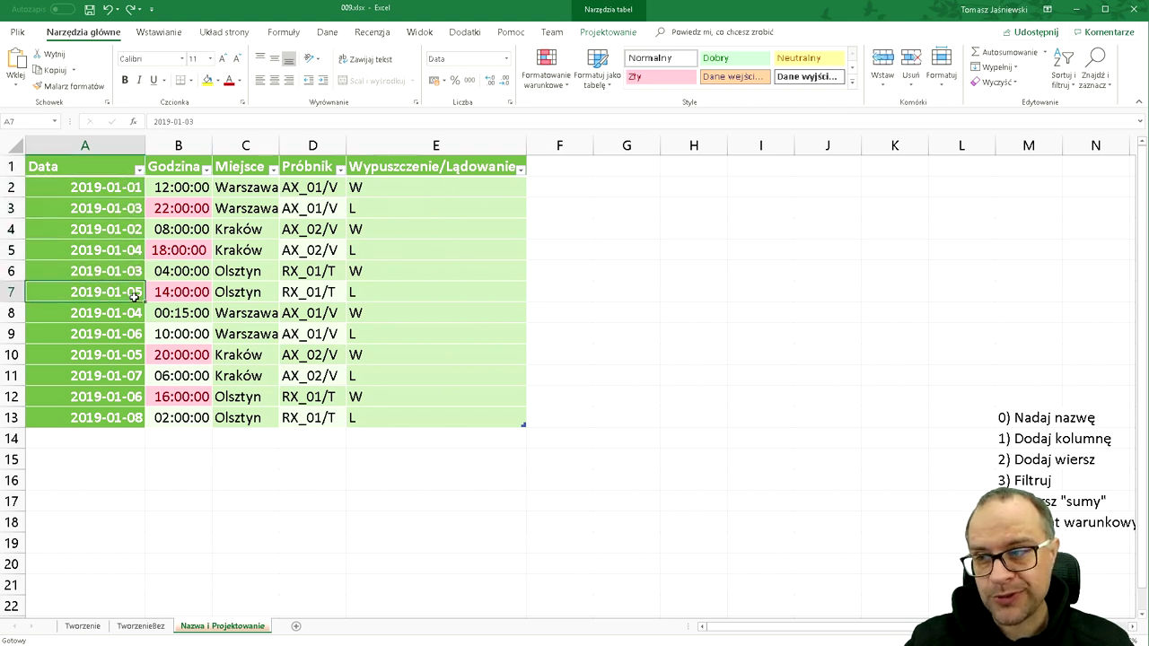
pyautogui.click(139, 169)
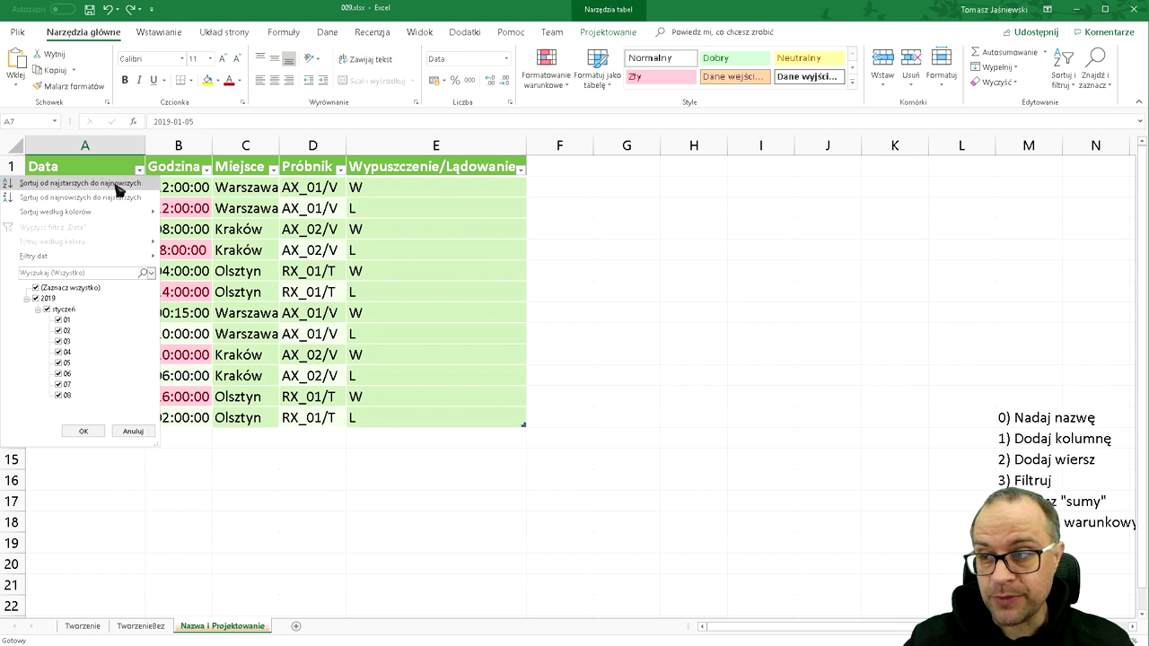
pyautogui.click(117, 185)
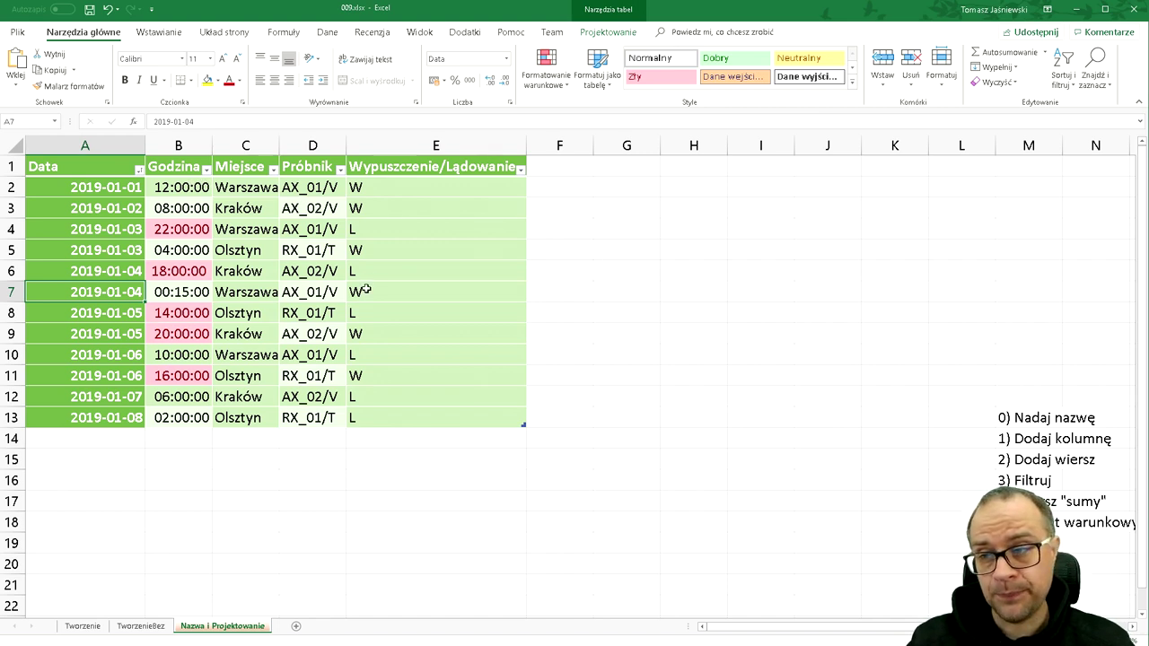
pyautogui.moveTo(63, 207); pyautogui.dragTo(451, 207)
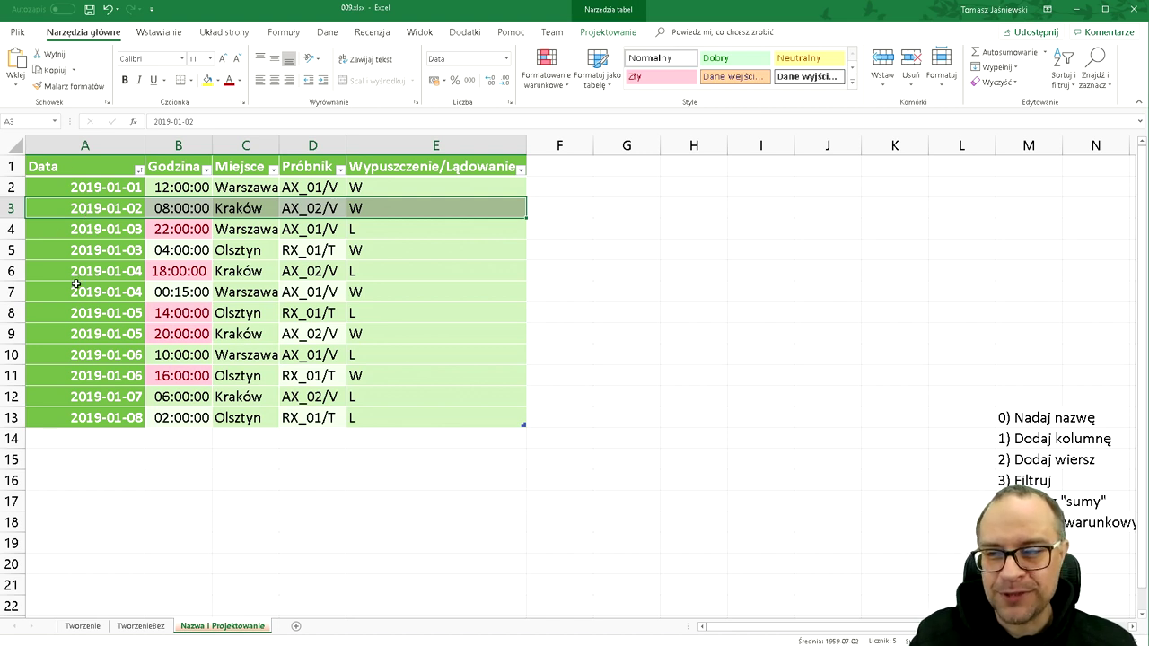
pyautogui.click(118, 288)
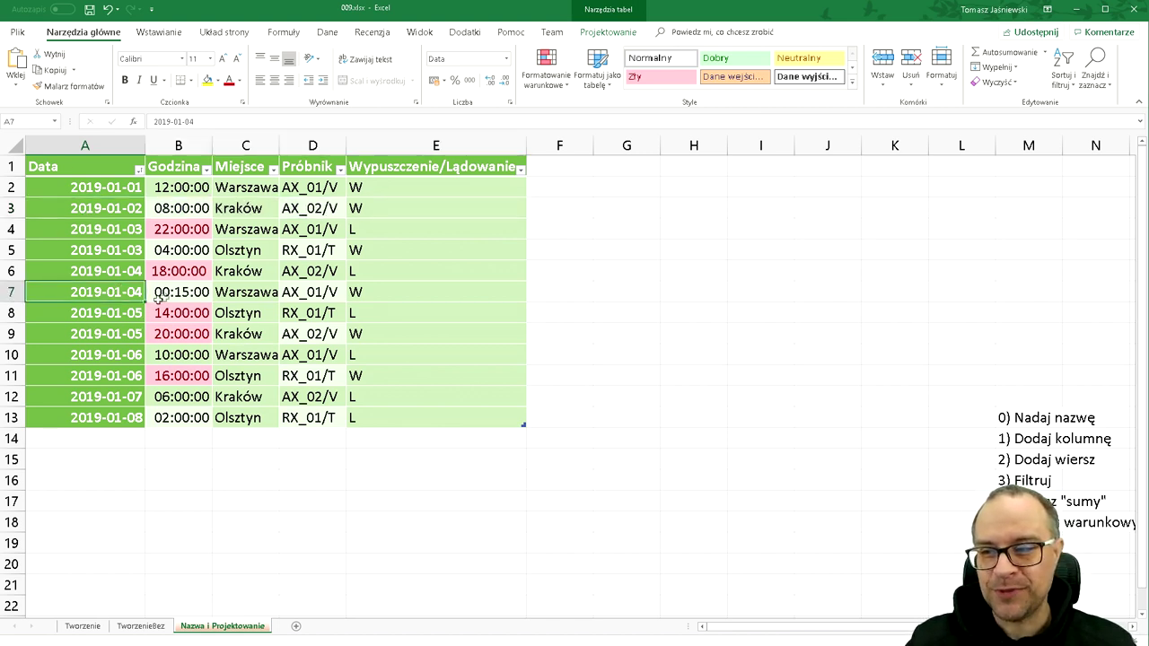
pyautogui.moveTo(157, 299); pyautogui.dragTo(391, 296)
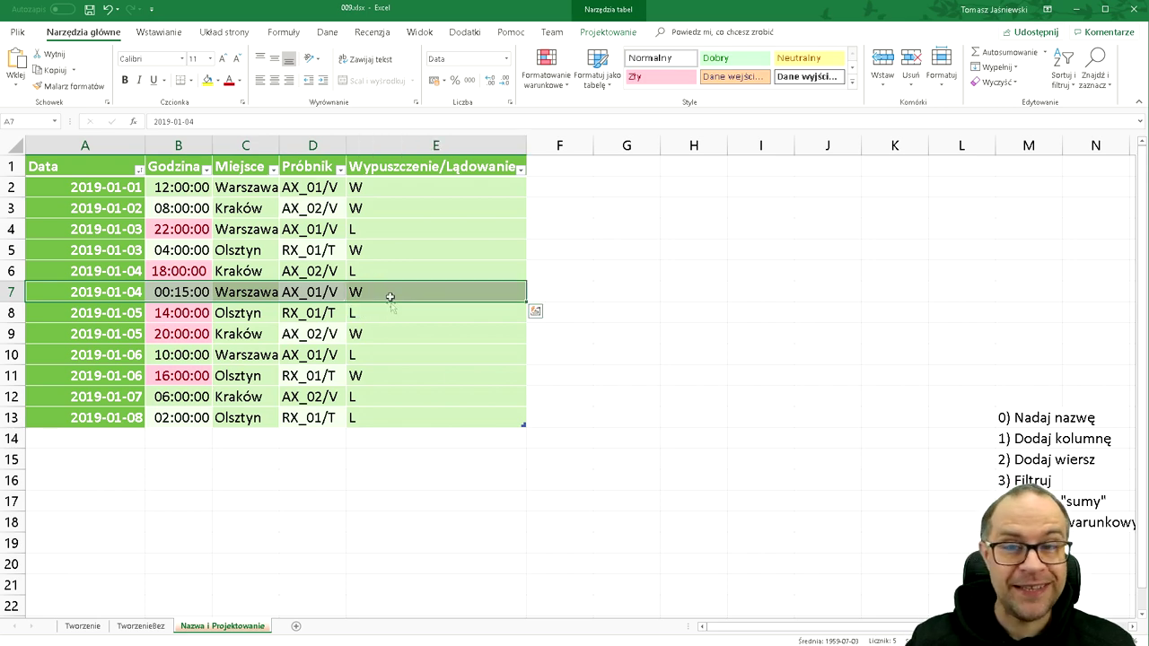
pyautogui.hotkey('ctrl', 'z')
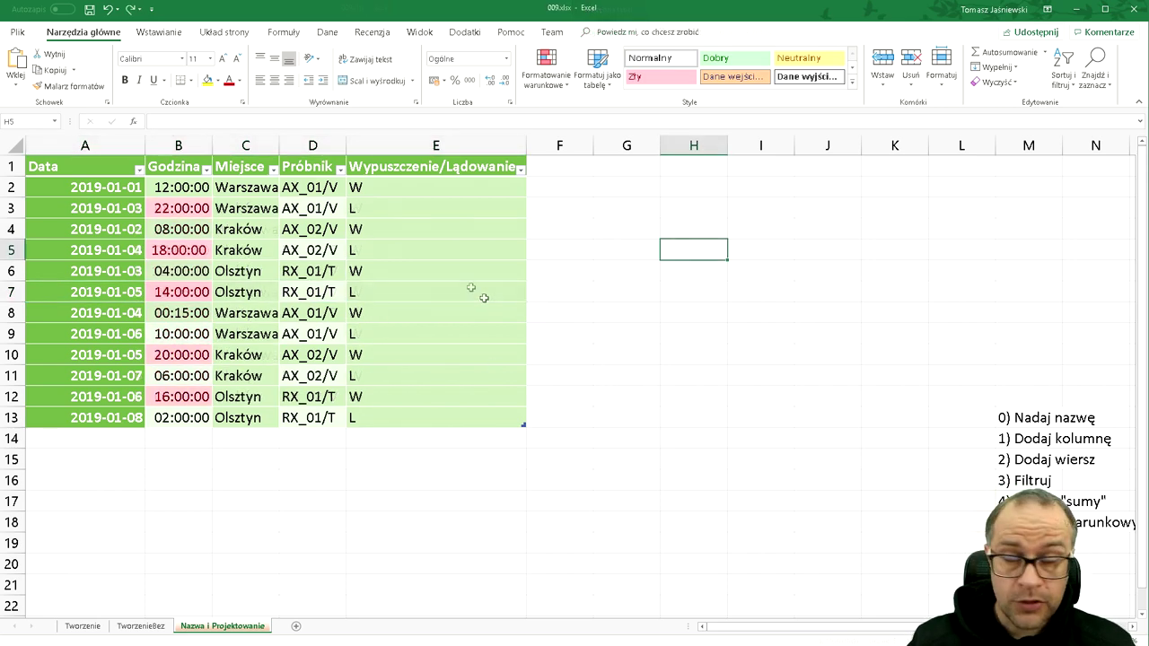
pyautogui.click(140, 169)
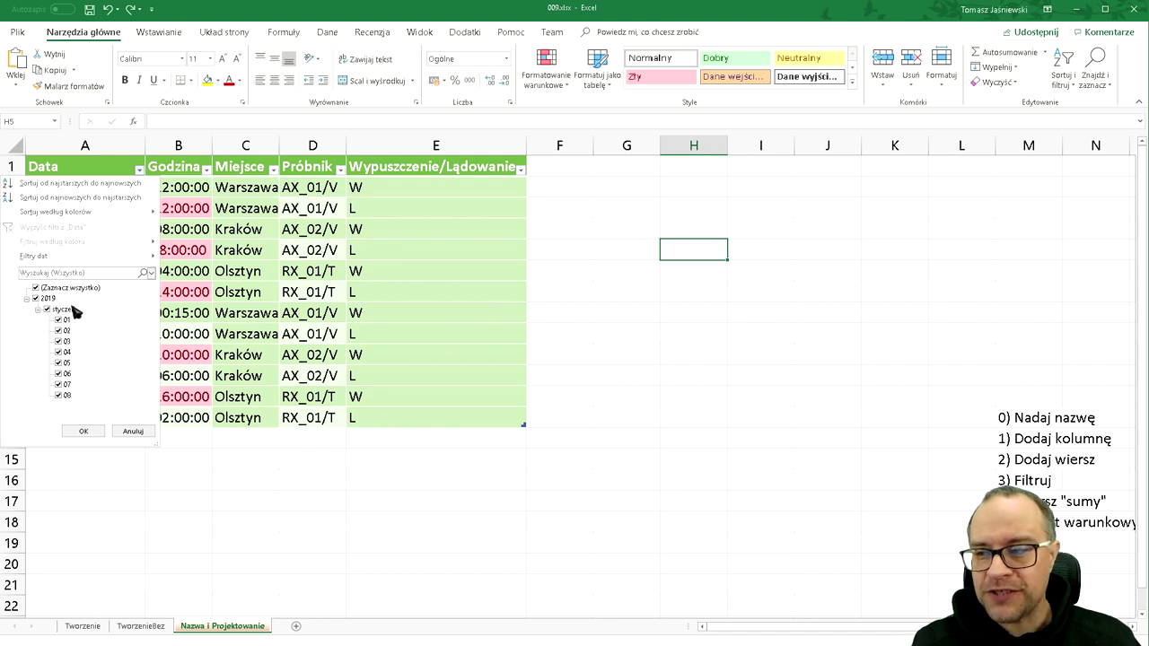
pyautogui.moveTo(51, 260)
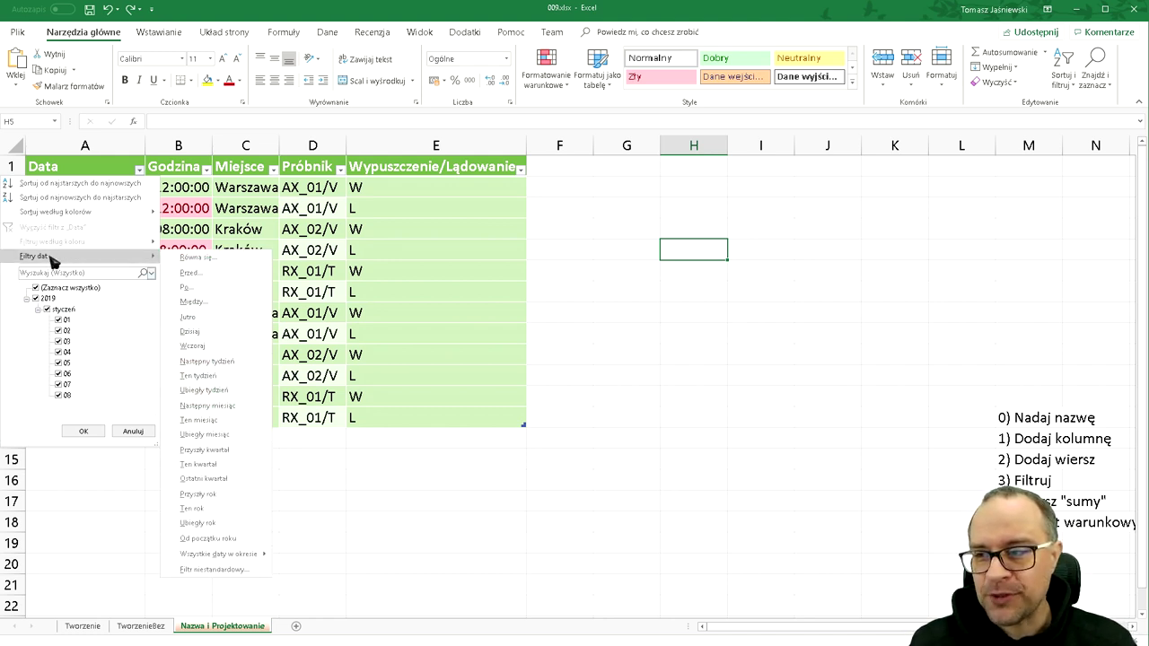
pyautogui.moveTo(210, 554)
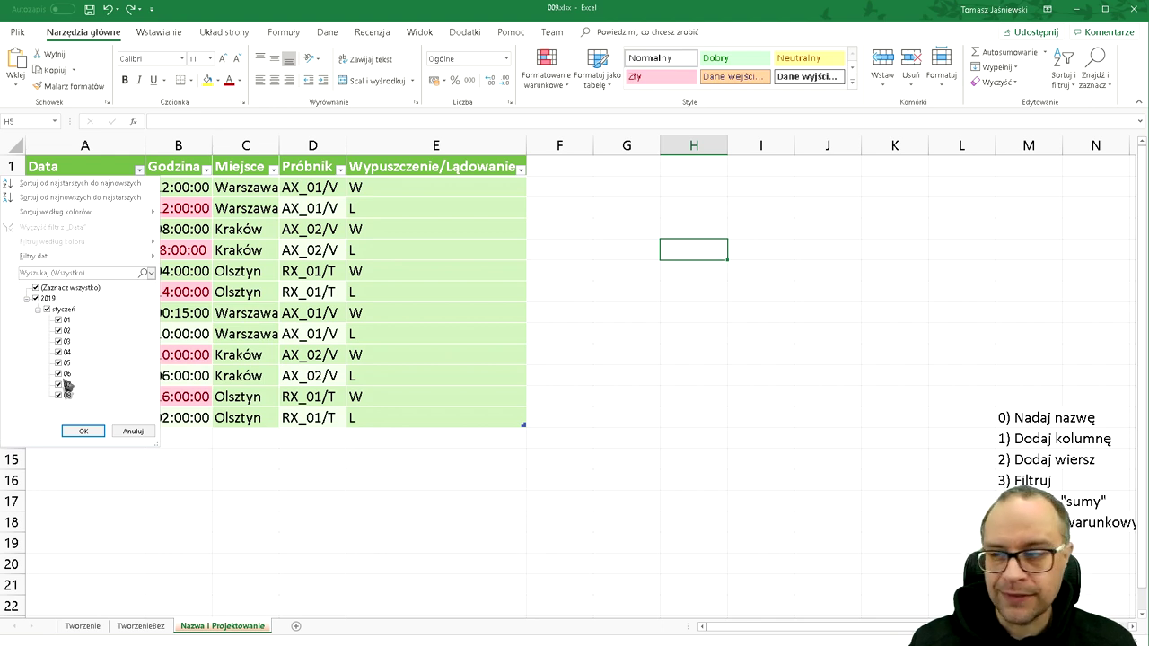
pyautogui.click(47, 309)
pyautogui.click(59, 352)
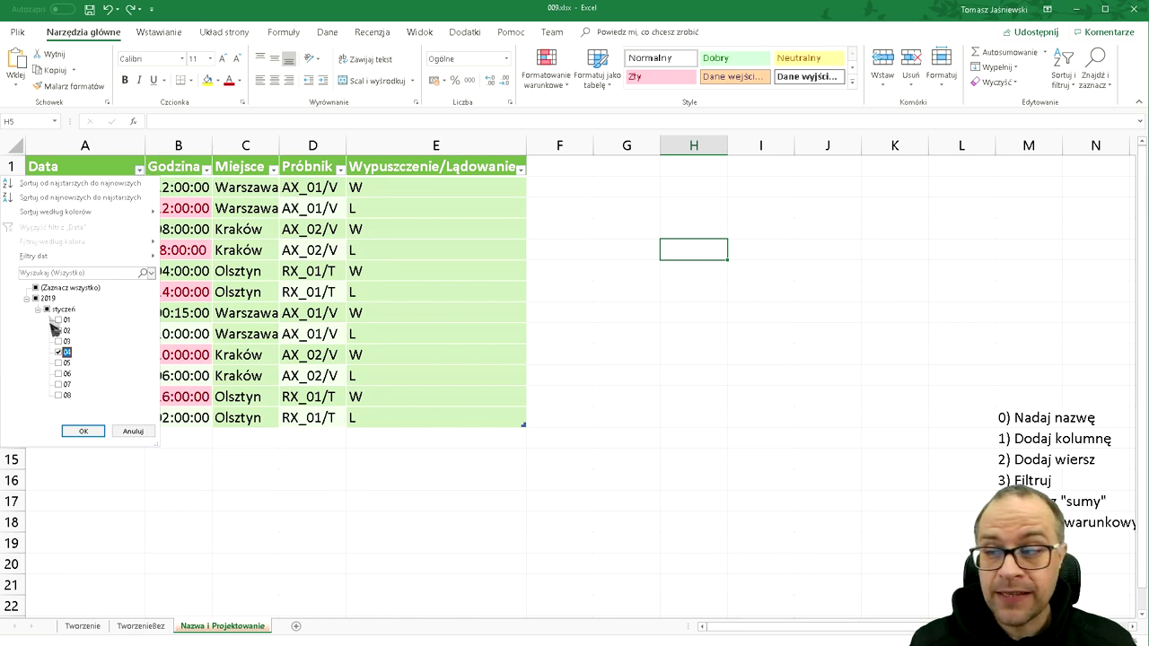
pyautogui.click(88, 431)
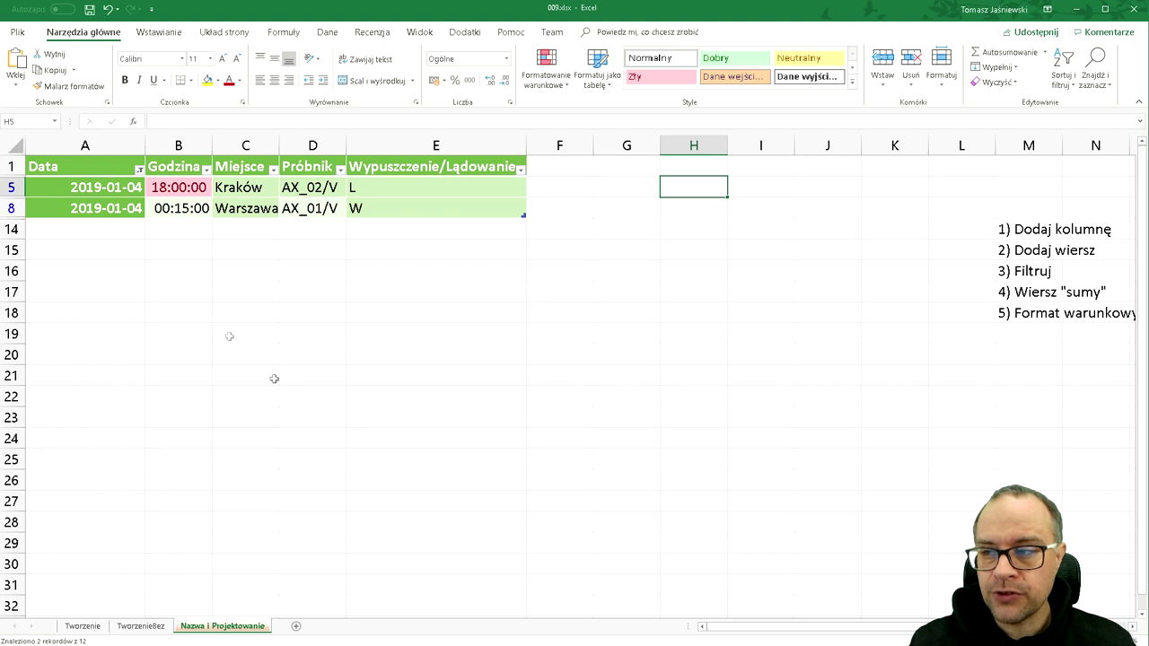
pyautogui.click(139, 171)
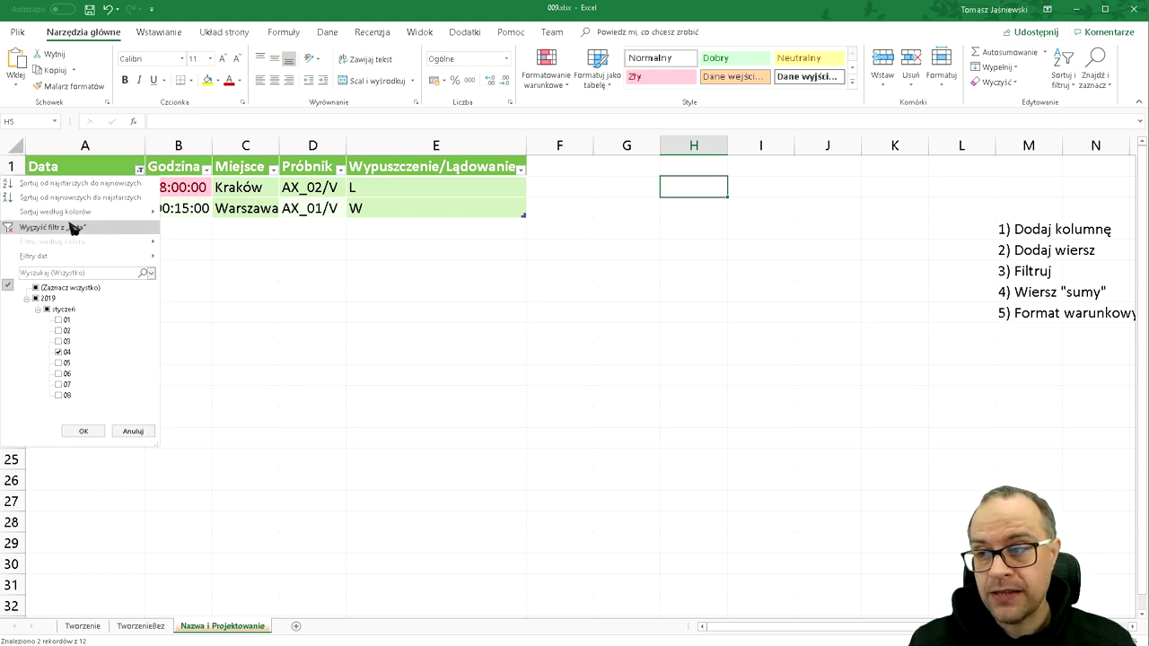
pyautogui.click(72, 228)
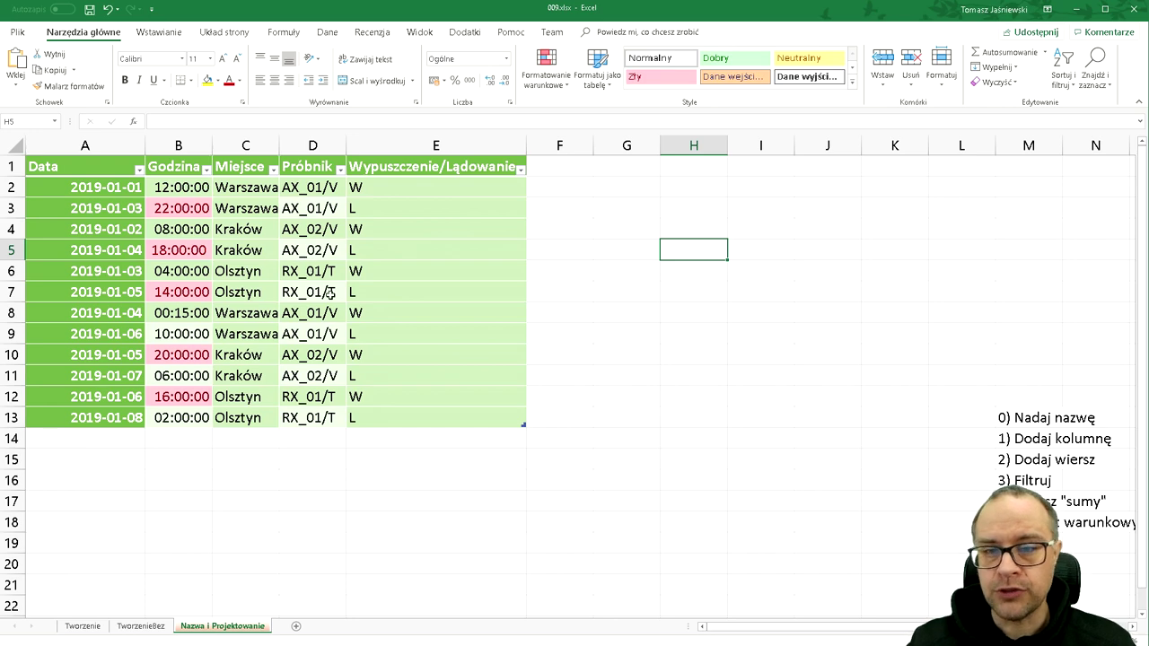
# - Apply a custom Data column filter: equals 2019-01-01 Or equals 2019-01-05
pyautogui.click(139, 170)
pyautogui.moveTo(123, 256)
pyautogui.click(238, 569)
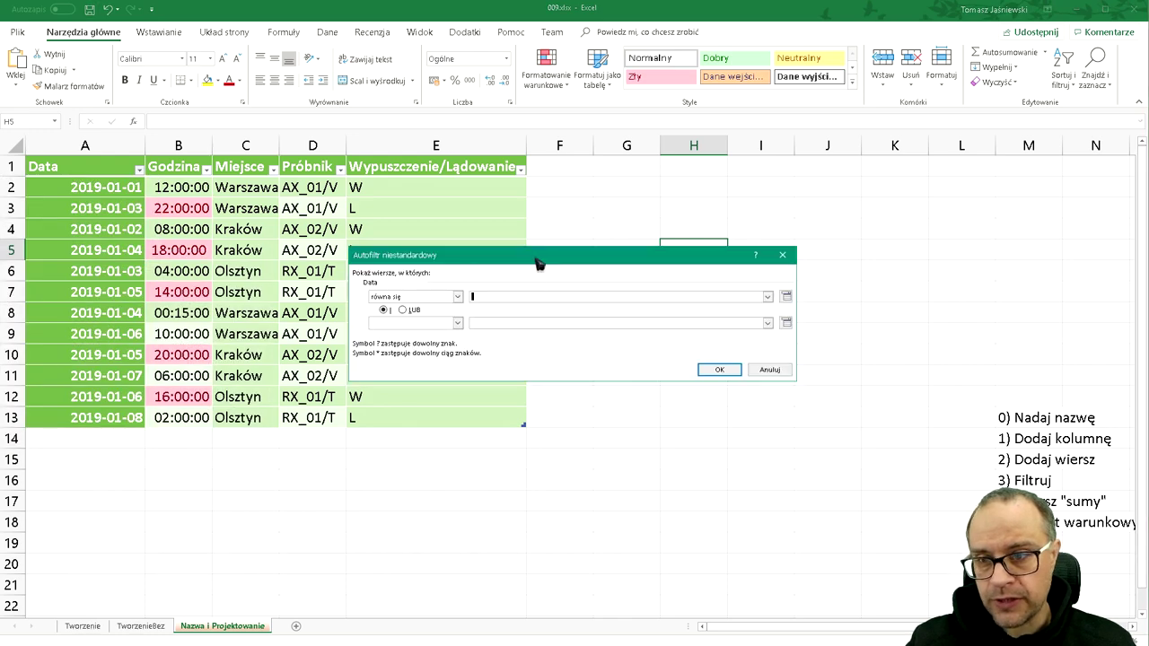
pyautogui.moveTo(536, 258); pyautogui.dragTo(409, 169)
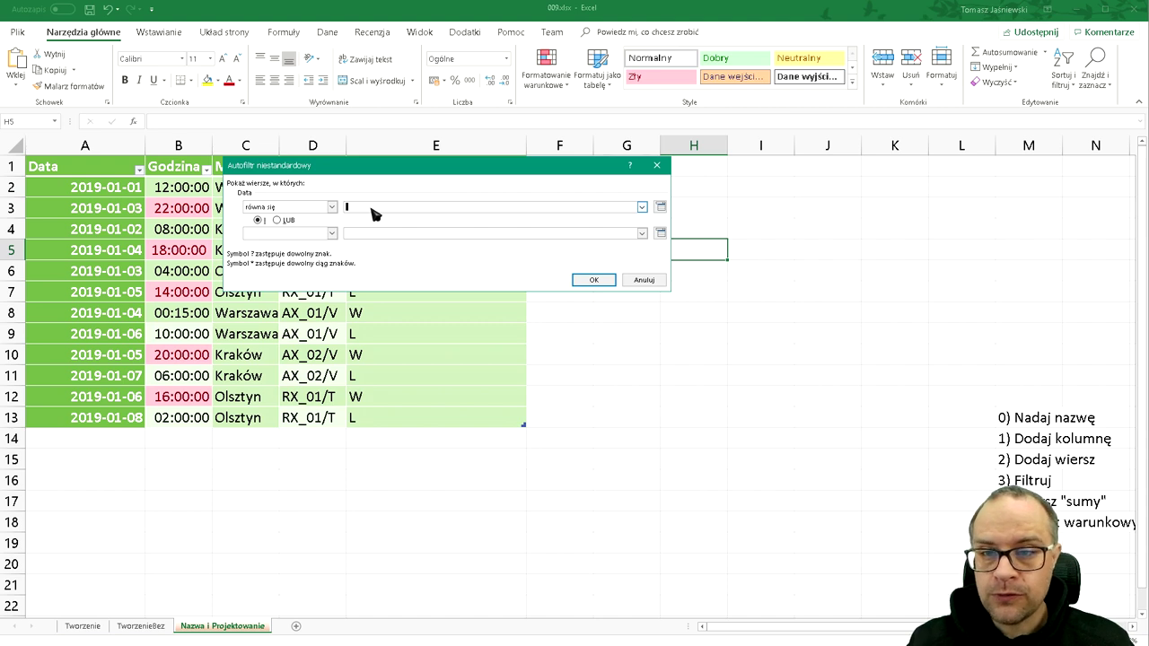
pyautogui.click(642, 207)
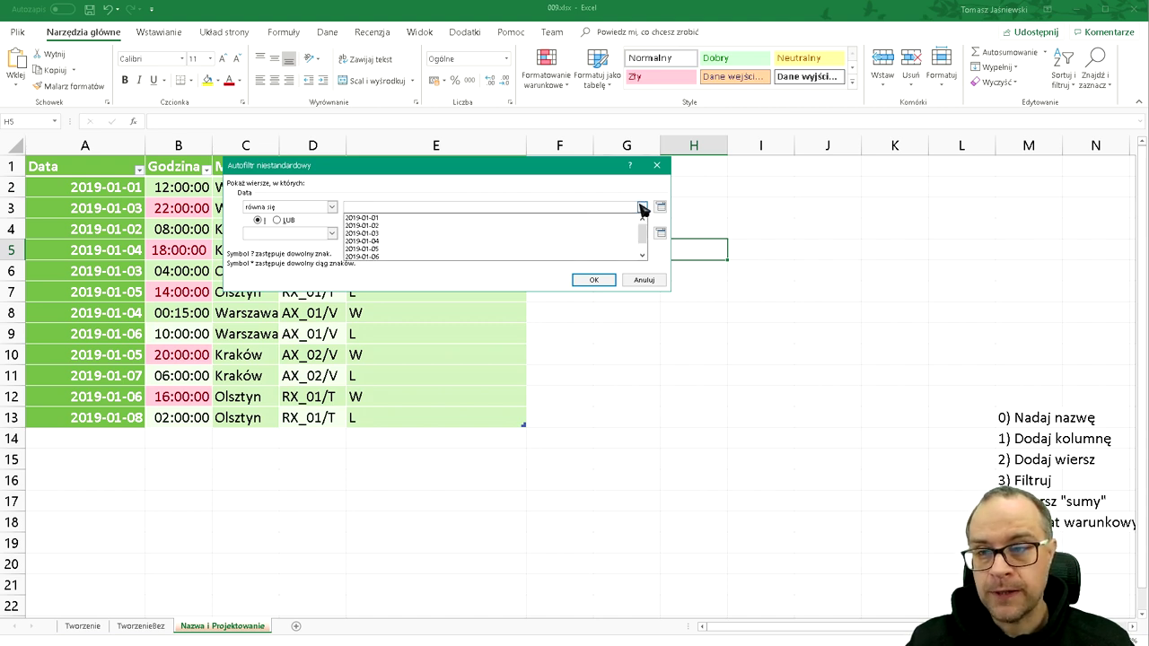
pyautogui.click(451, 219)
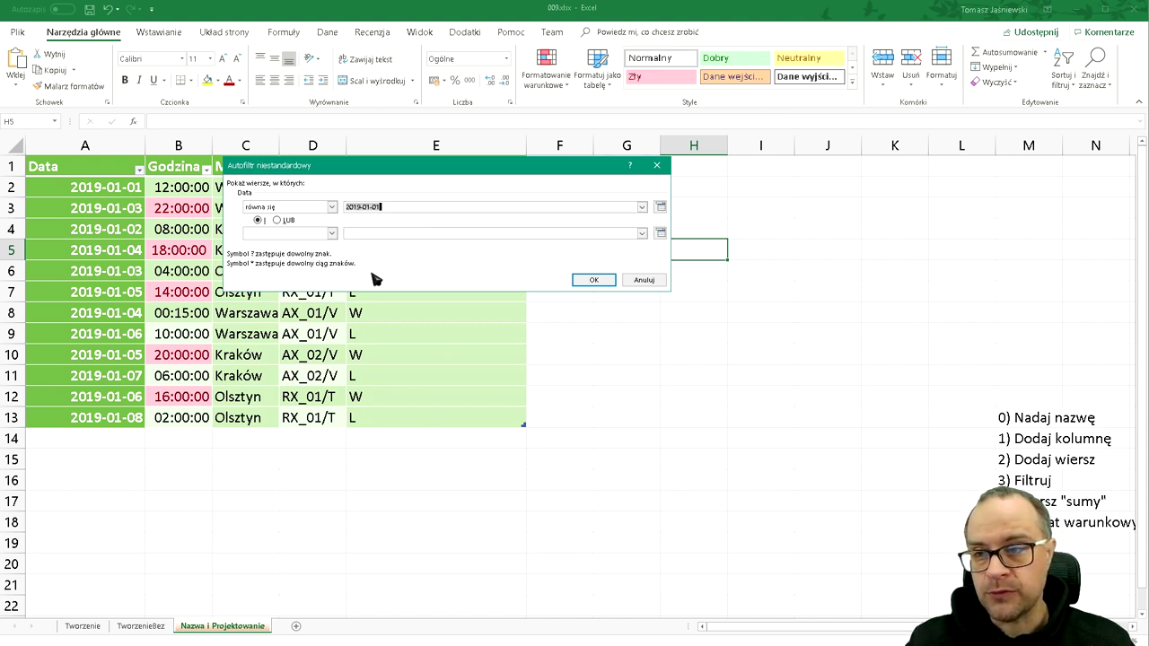
pyautogui.click(278, 220)
pyautogui.click(331, 234)
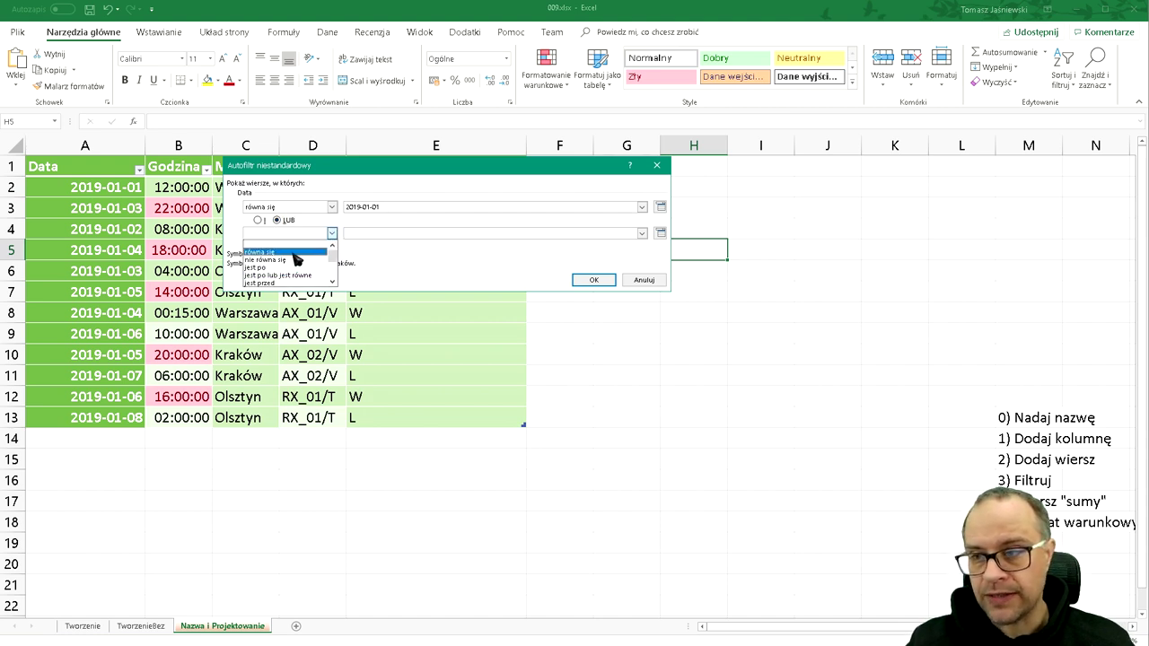
pyautogui.click(294, 253)
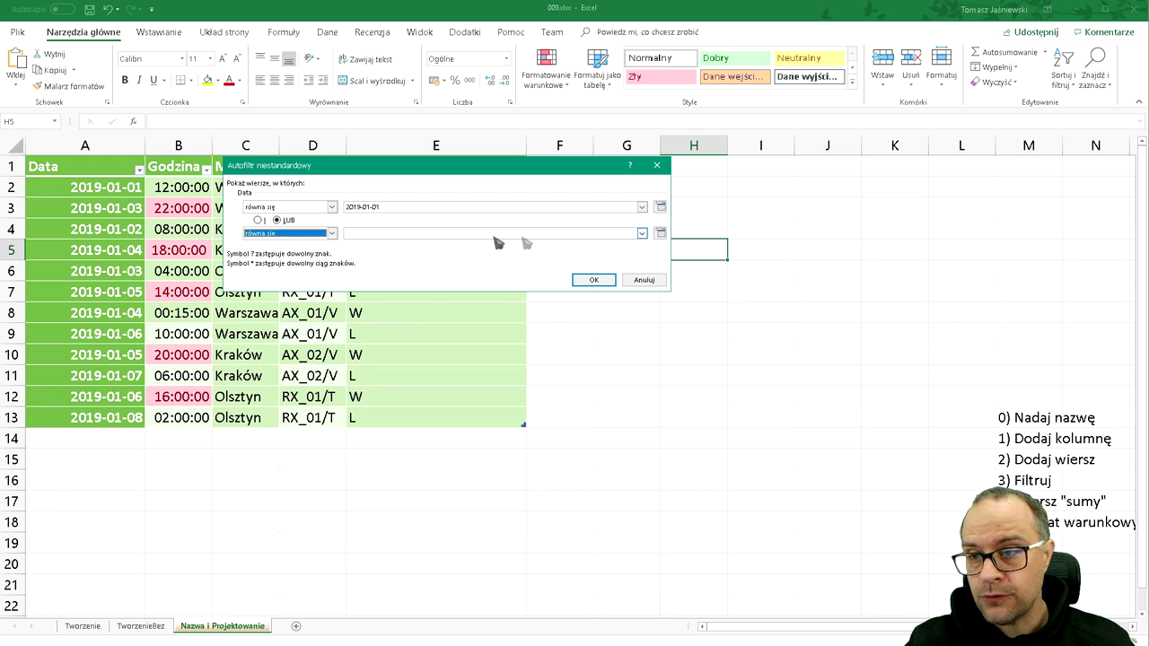
pyautogui.click(642, 234)
pyautogui.click(476, 269)
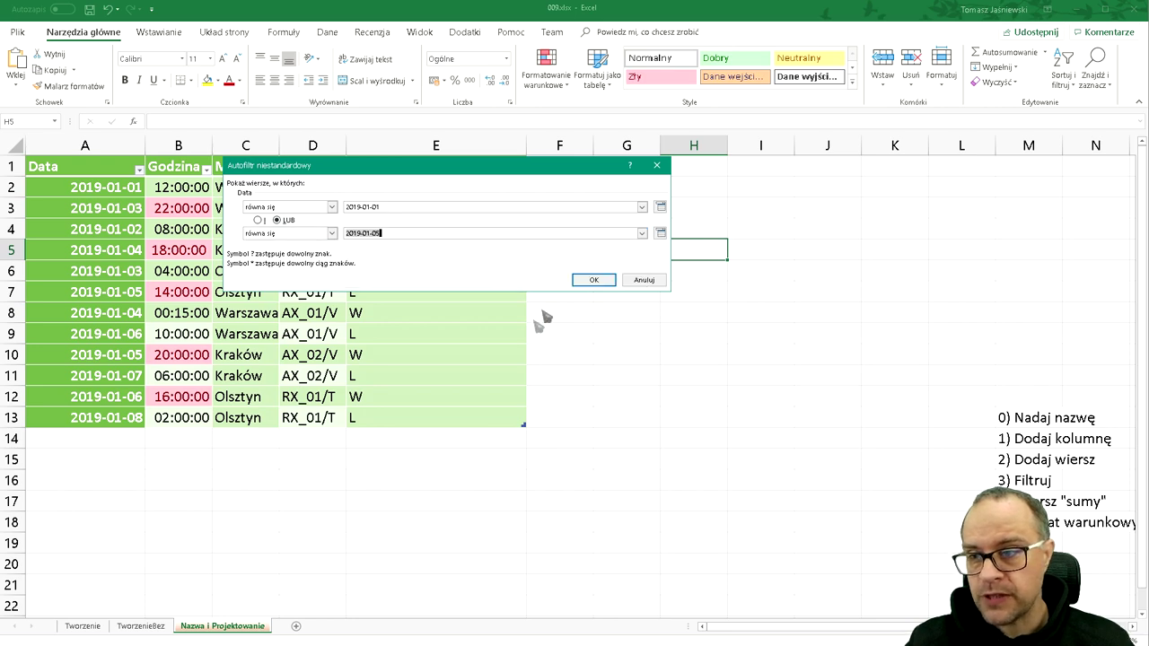
pyautogui.click(597, 278)
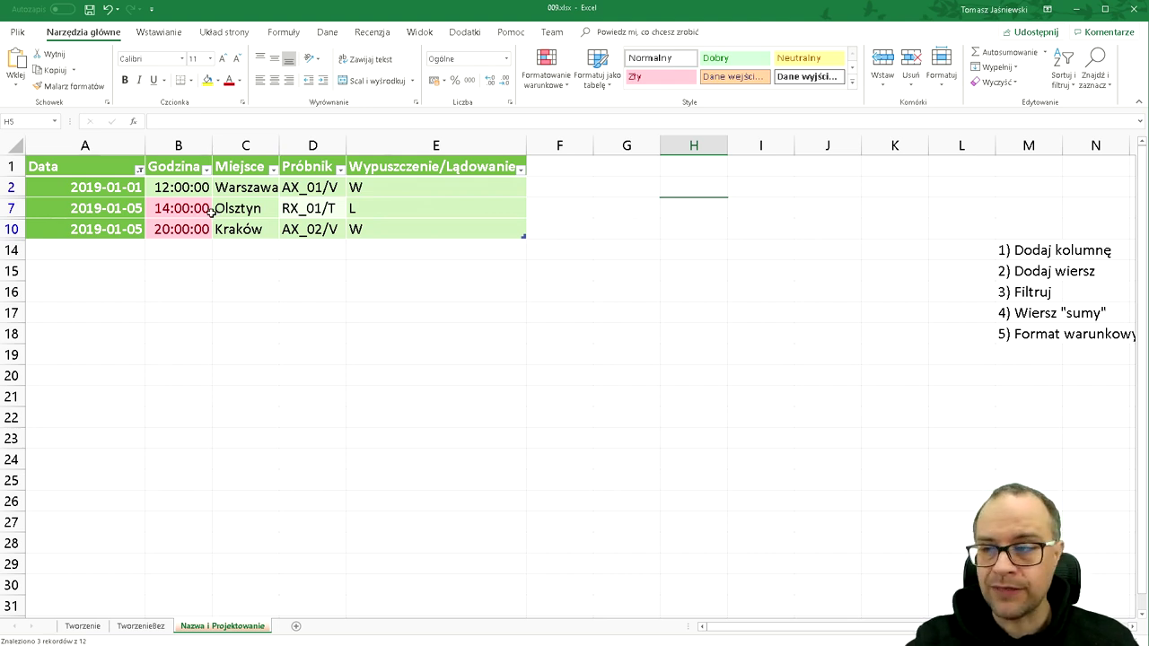
# - Copy the filtered table with its headers and add a new sheet, Arkusz2
pyautogui.moveTo(73, 172)
pyautogui.mouseDown()
pyautogui.moveTo(421, 213)
pyautogui.moveTo(434, 228)
pyautogui.mouseUp()
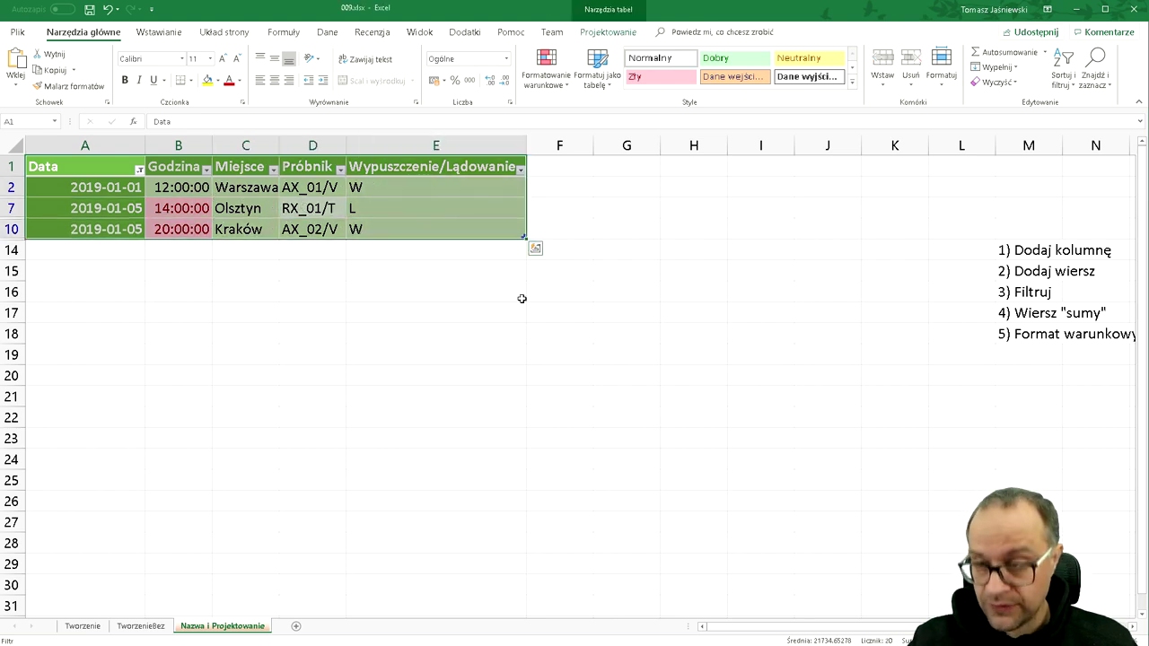
pyautogui.hotkey('ctrl', 'c')
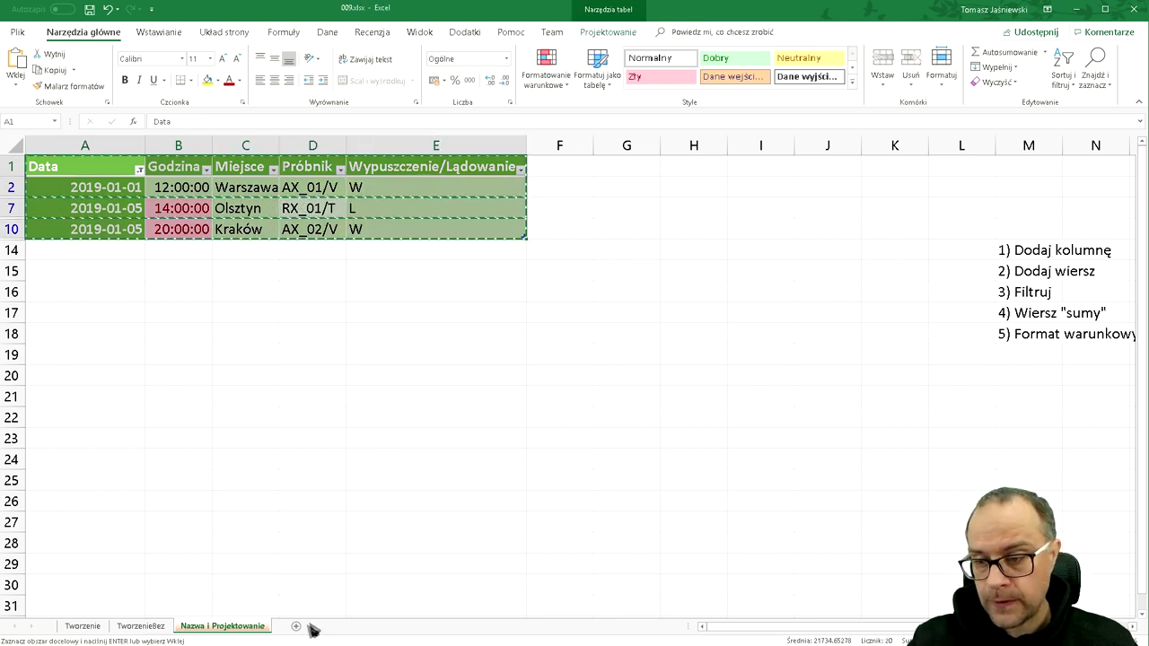
pyautogui.click(297, 627)
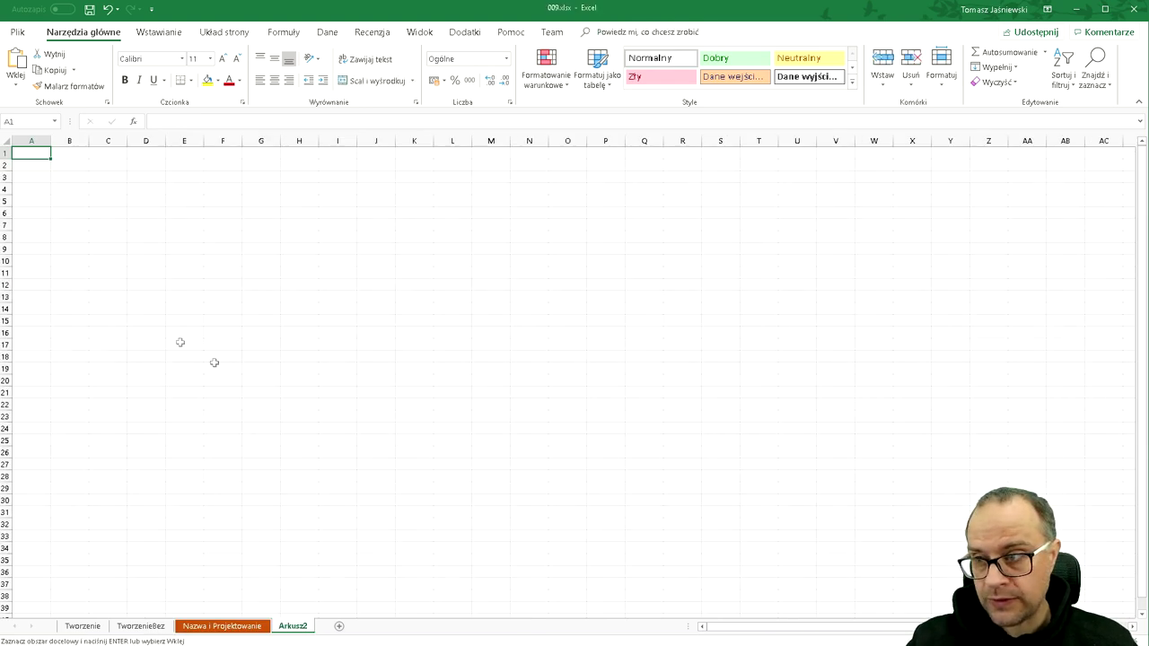
# - Paste the three records into A1:E4 without table formatting, then return to Nazwa i Projektowanie
pyautogui.rightClick(36, 154)
pyautogui.click(83, 207)
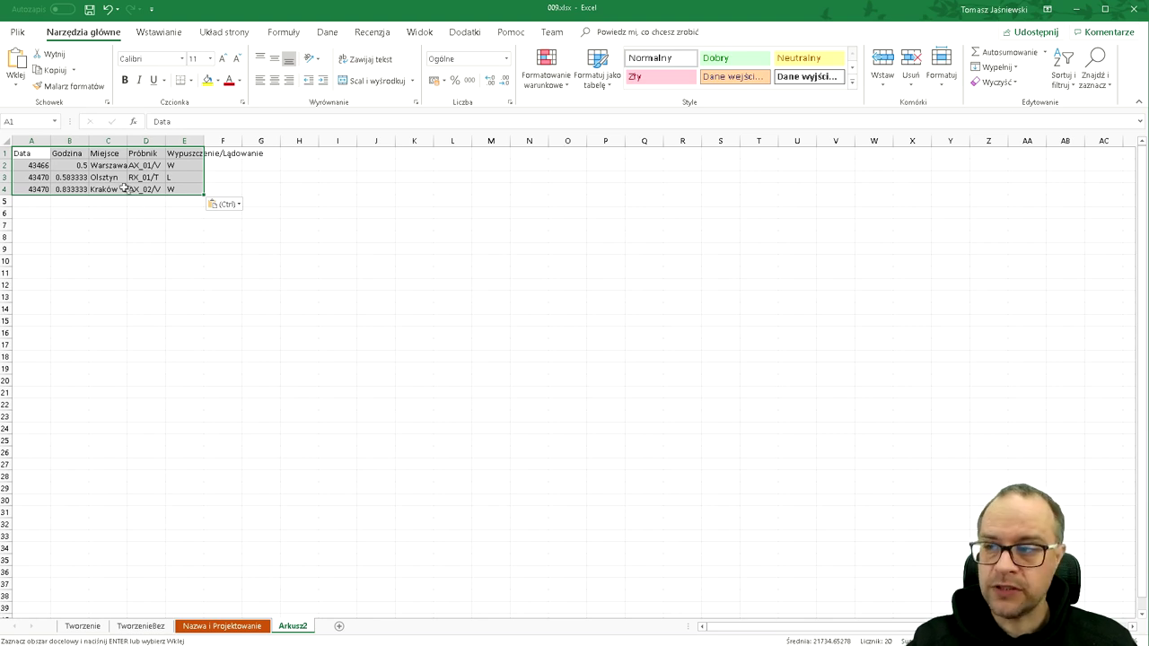
pyautogui.click(117, 212)
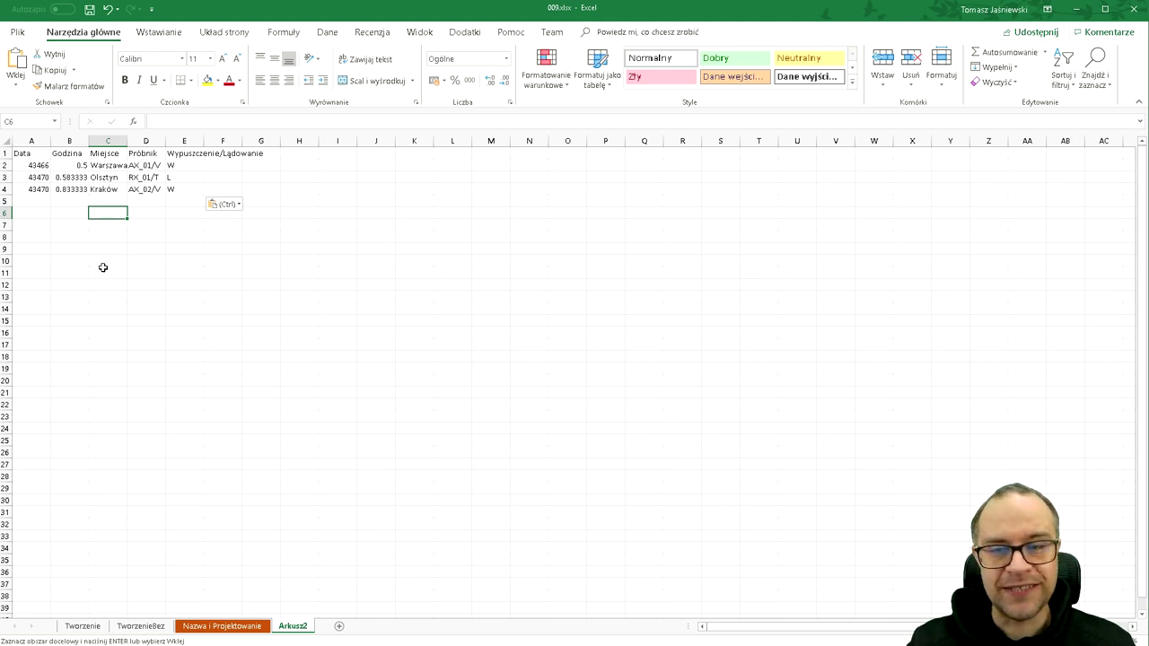
pyautogui.click(206, 627)
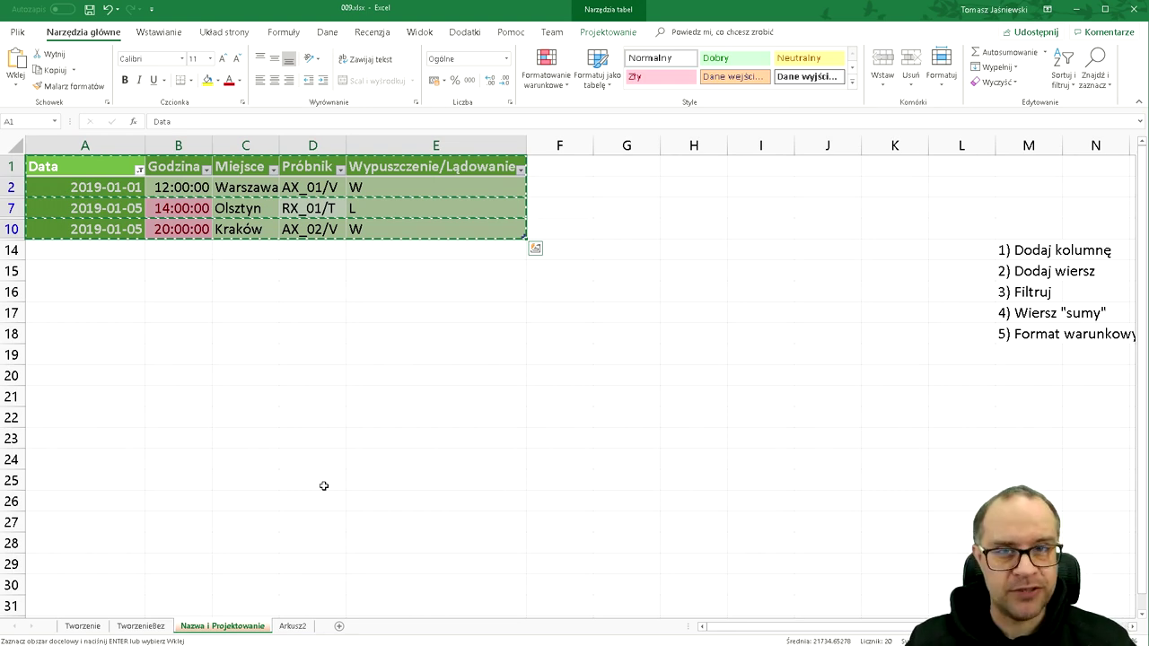
# - Clear the Data column filter so all 12 flight records show, and cancel the pending copy
pyautogui.click(559, 354)
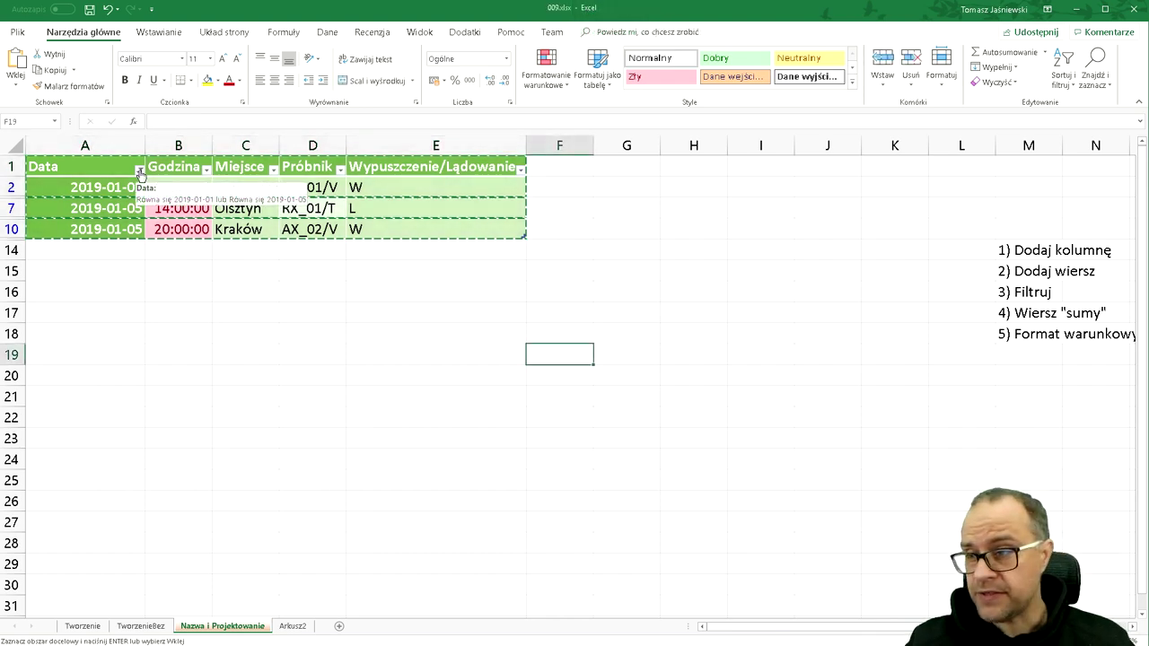
pyautogui.click(140, 171)
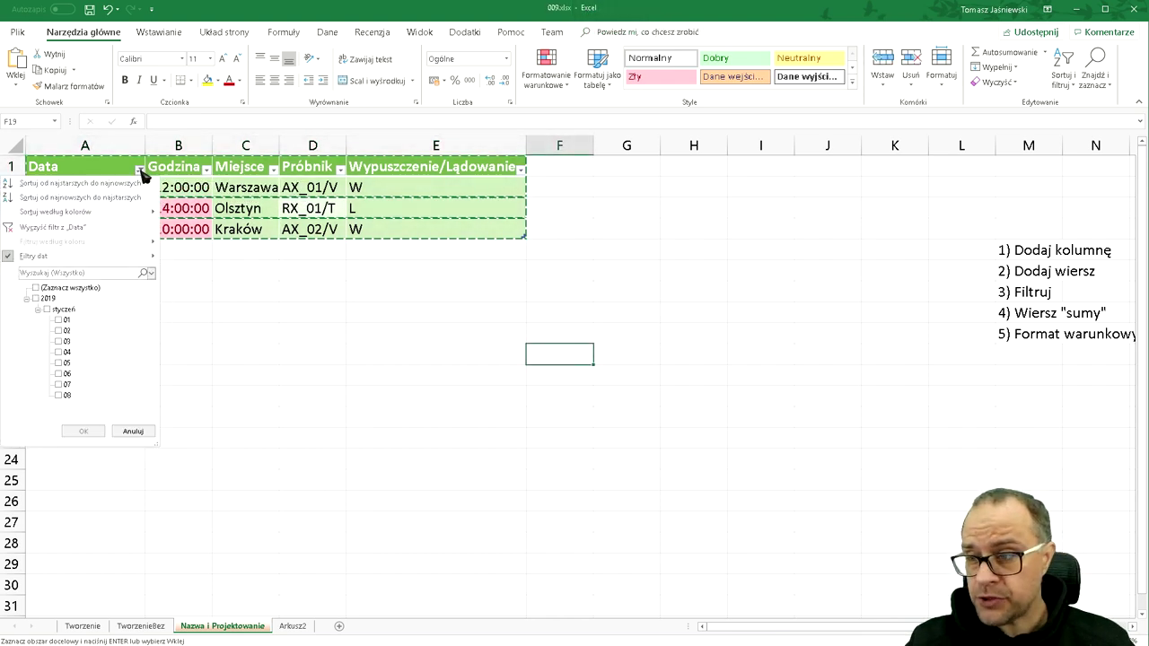
pyautogui.click(90, 229)
pyautogui.click(745, 276)
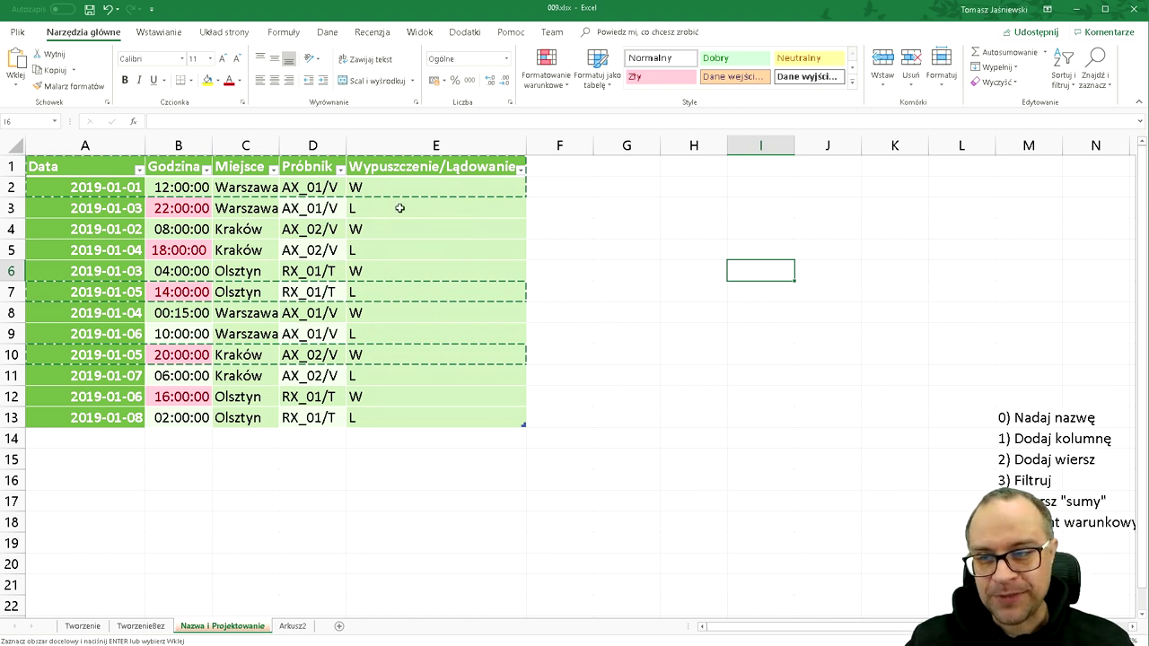
pyautogui.press('Escape')
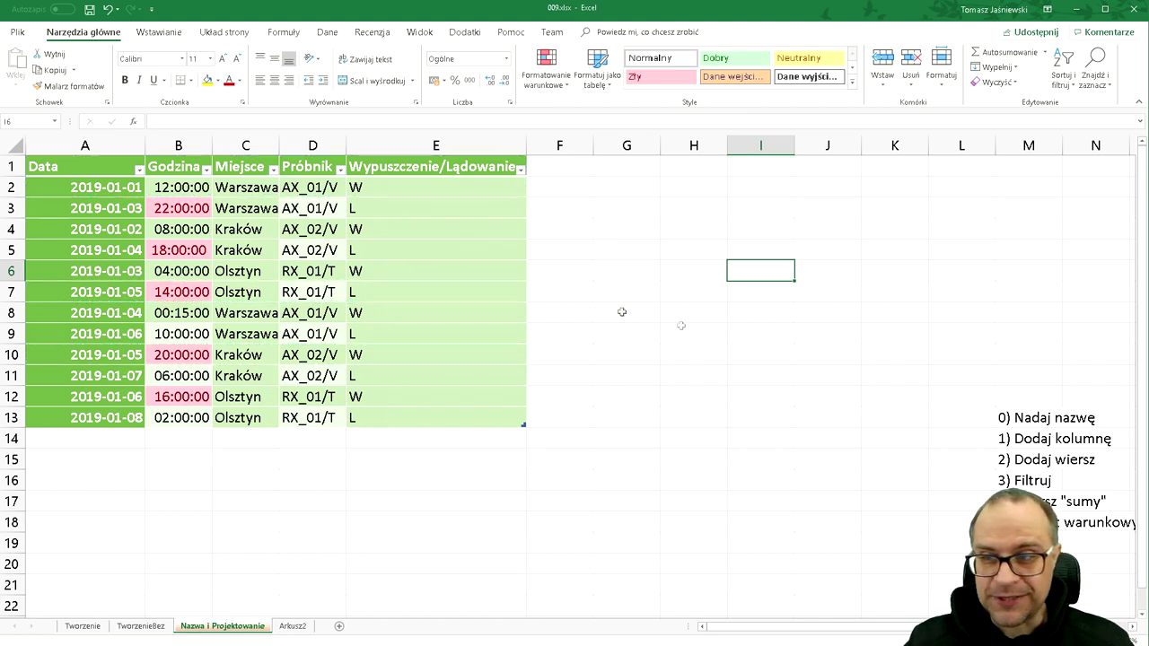
pyautogui.click(628, 319)
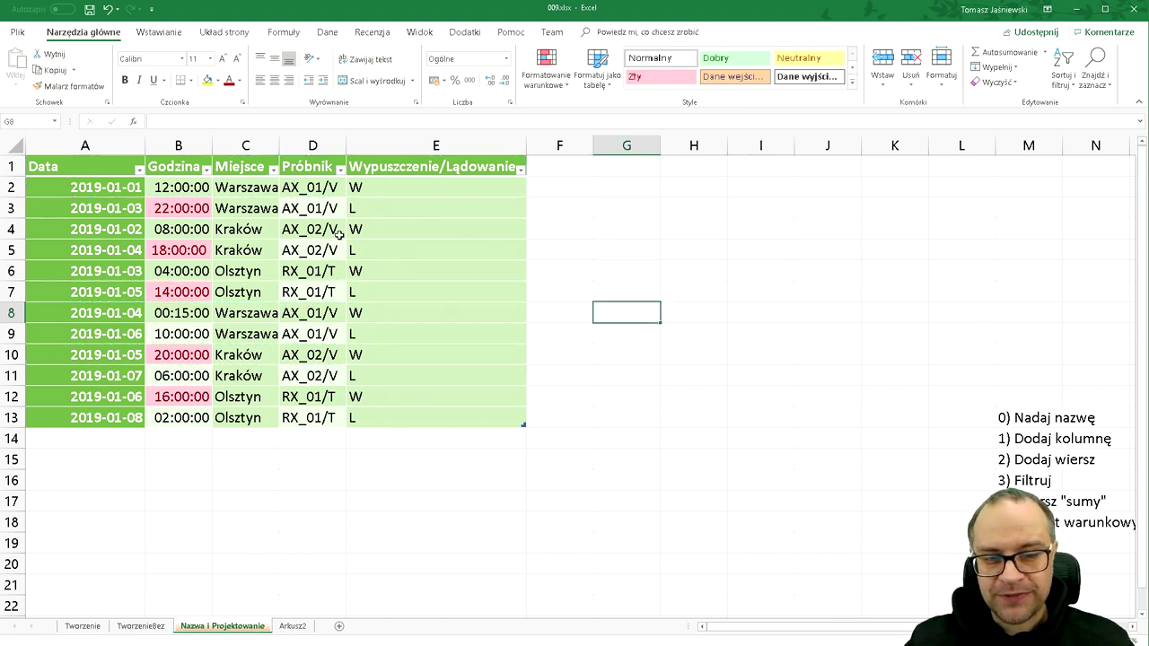
pyautogui.click(417, 283)
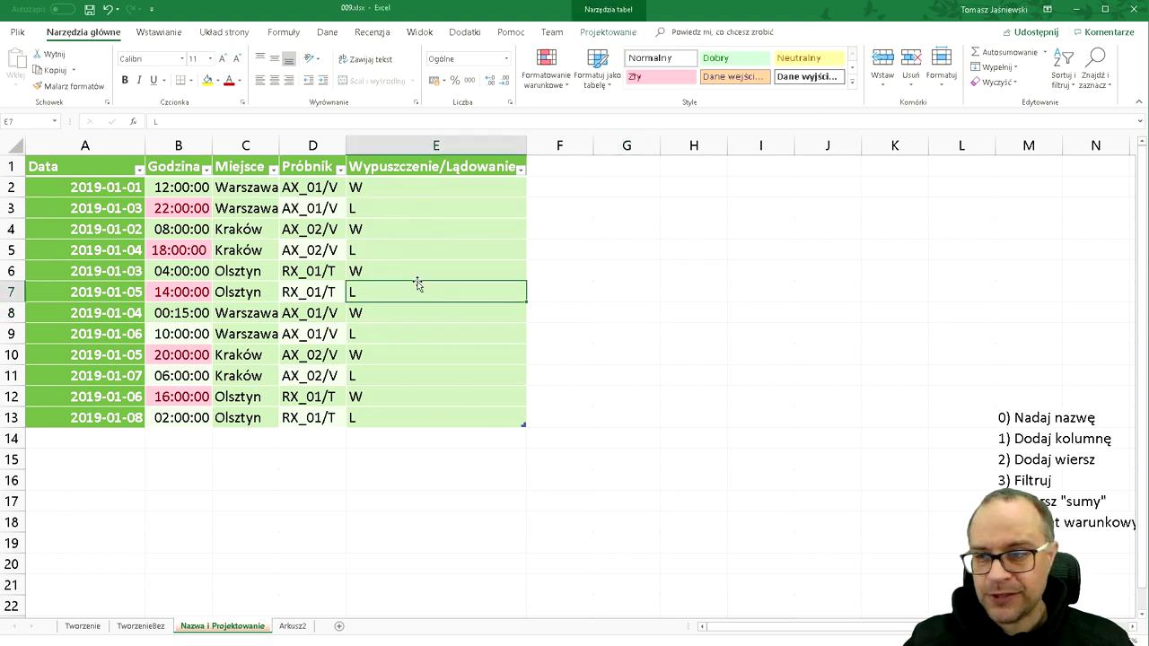
# - Add a Wartość header in F1 to create a new table column
pyautogui.click(589, 164)
pyautogui.write('Wartość')
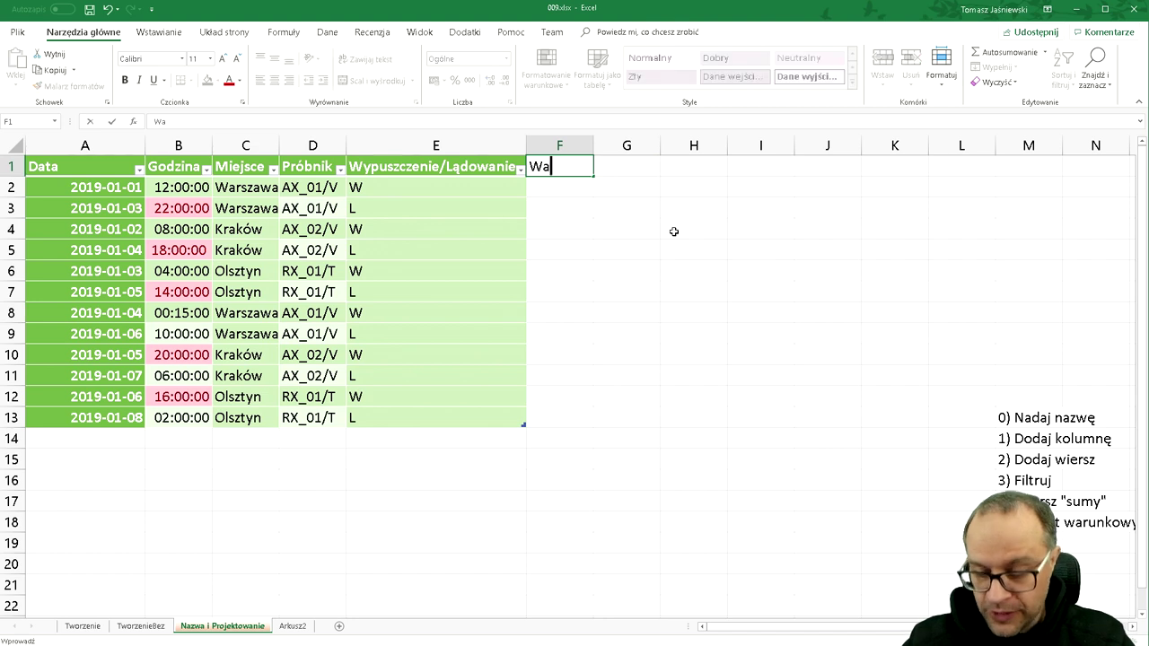
pyautogui.press('Return')
pyautogui.press('Left')
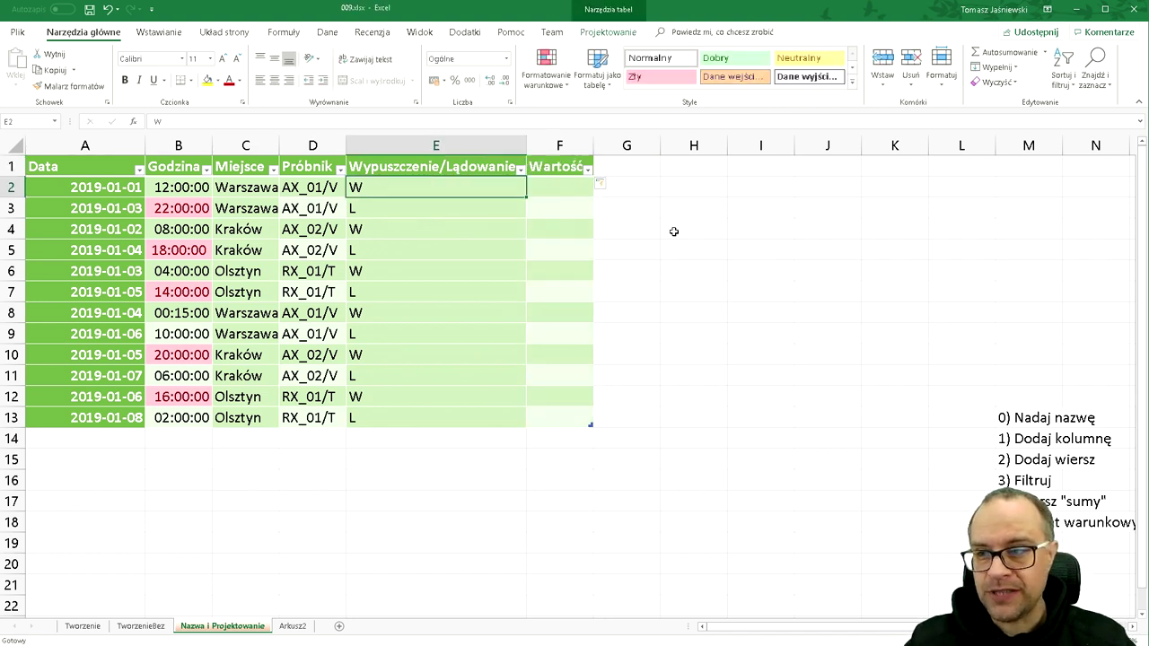
pyautogui.press('Left')
pyautogui.press('Left')
pyautogui.press('Left')
pyautogui.press('Right')
pyautogui.press('Right')
pyautogui.press('Right')
pyautogui.press('Right')
pyautogui.press('Right')
pyautogui.press('Left')
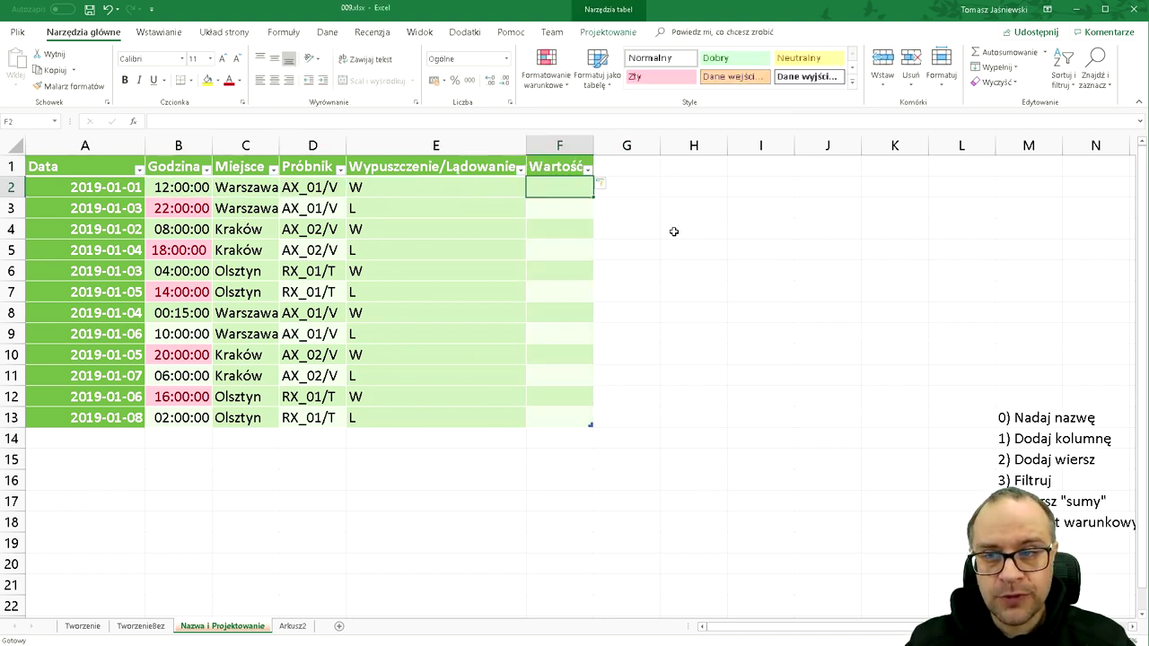
# - Fill the Wartość column with =LOS.ZAKR(1;10) and recalculate the random values with F9
pyautogui.write('=los')
pyautogui.press('Down')
pyautogui.press('Tab')
pyautogui.write('1;10)')
pyautogui.press('Return')
pyautogui.click(555, 193)
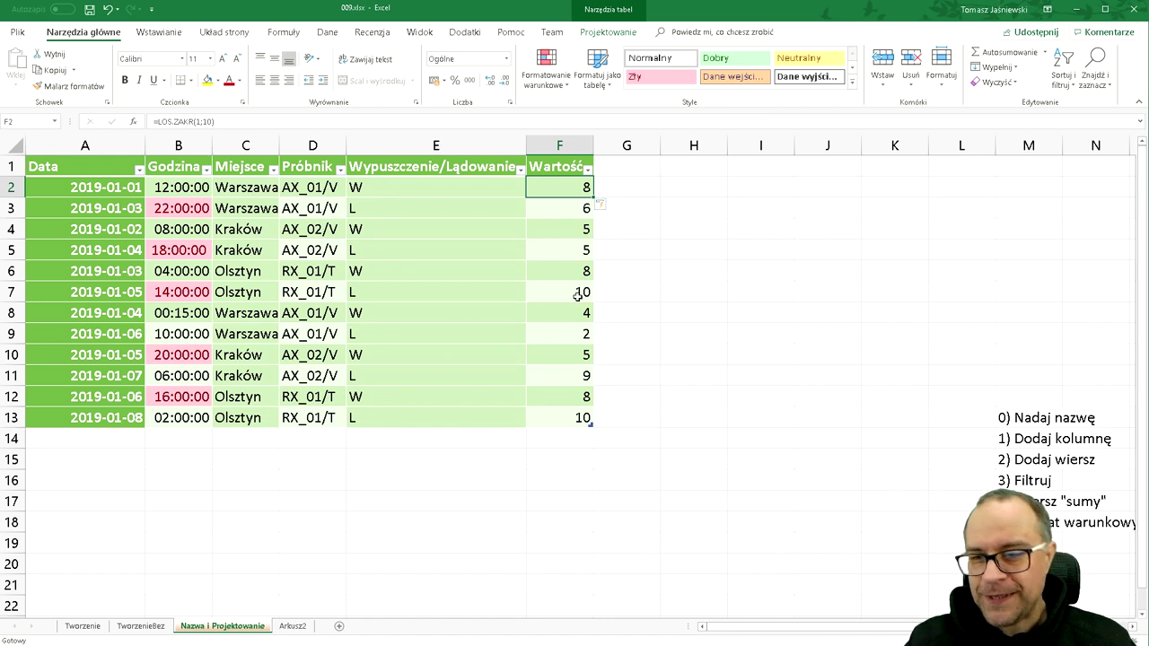
pyautogui.click(695, 297)
pyautogui.press('F9')
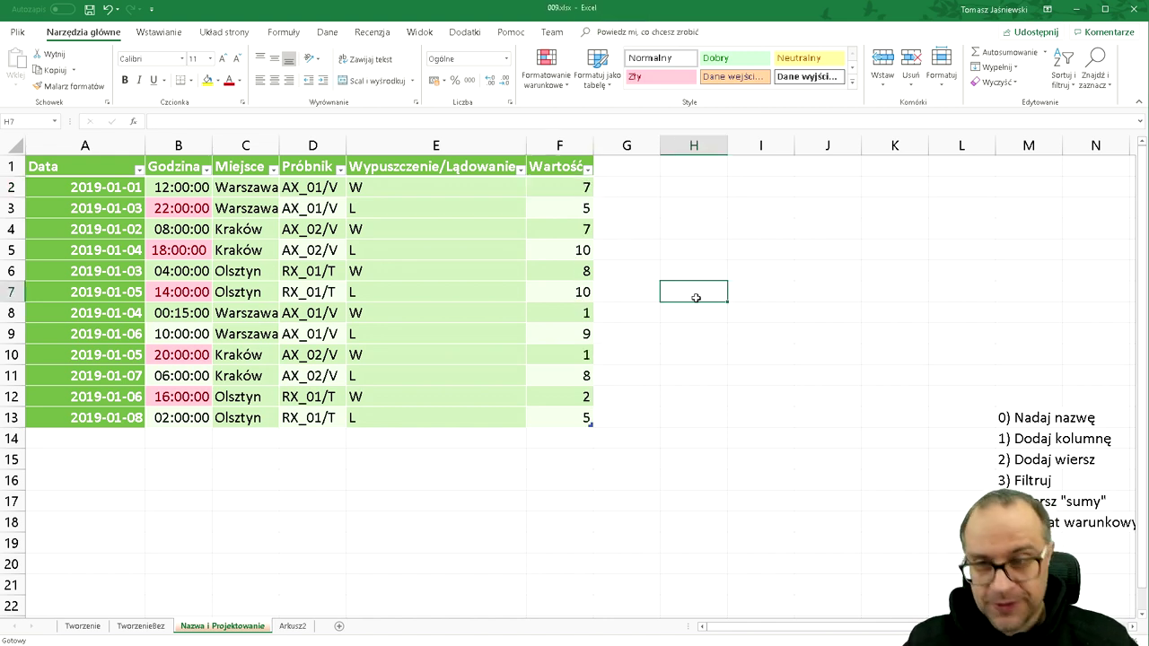
pyautogui.press('F9')
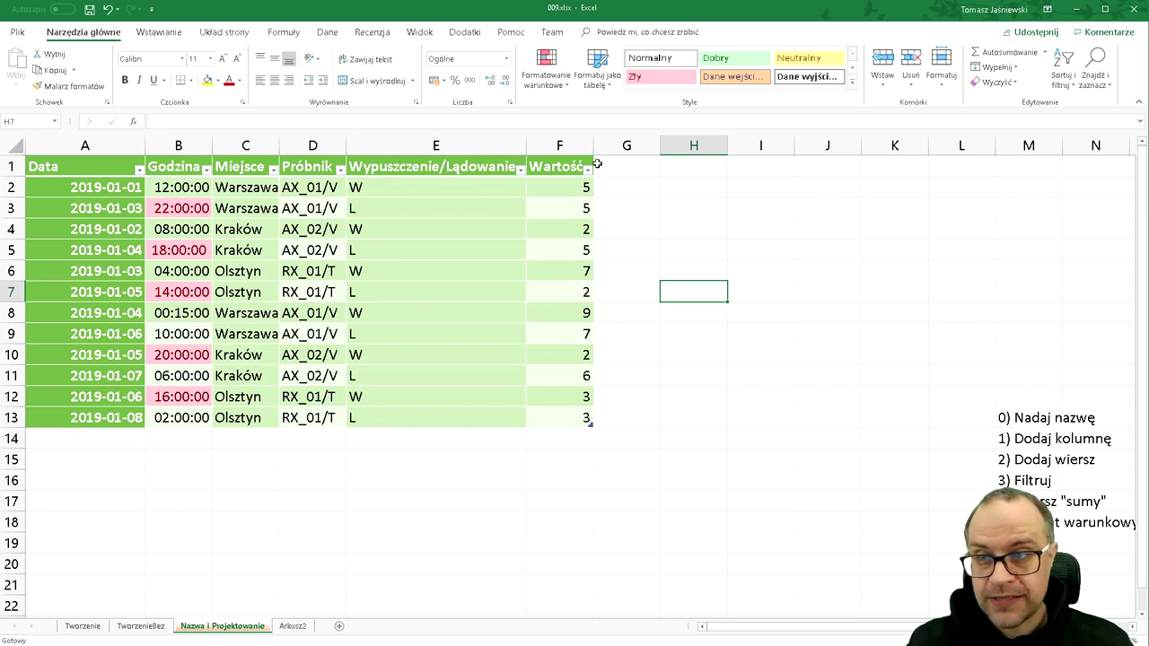
# - Try the table style options for header row, banding and filter buttons, leaving banded columns off
pyautogui.click(398, 251)
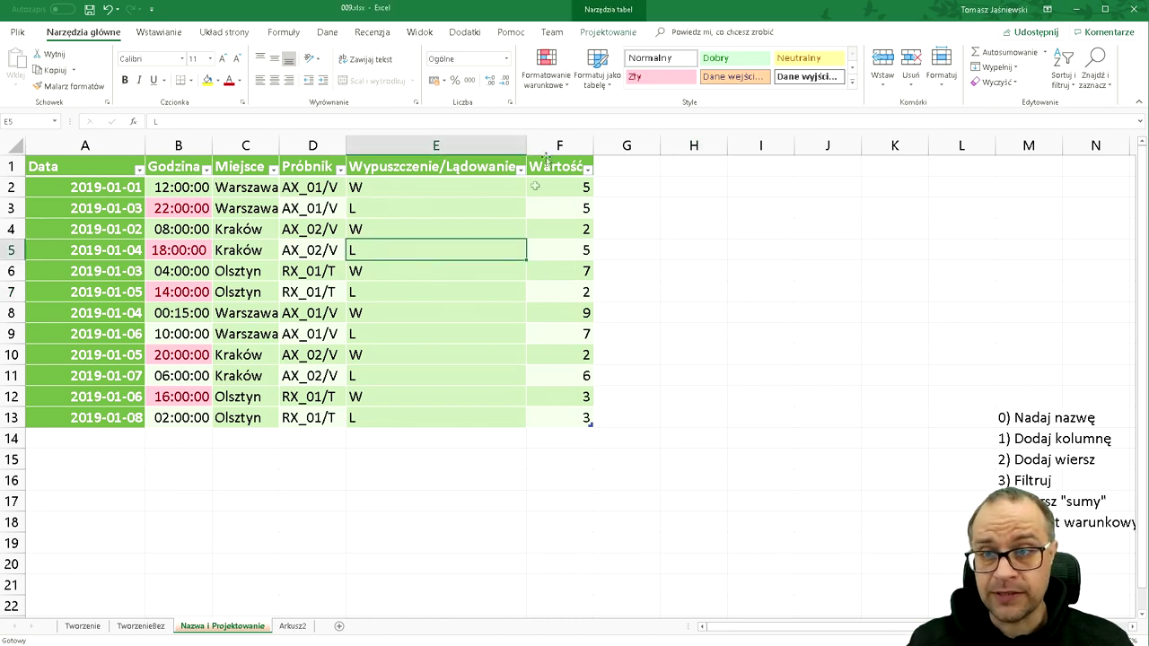
pyautogui.click(598, 32)
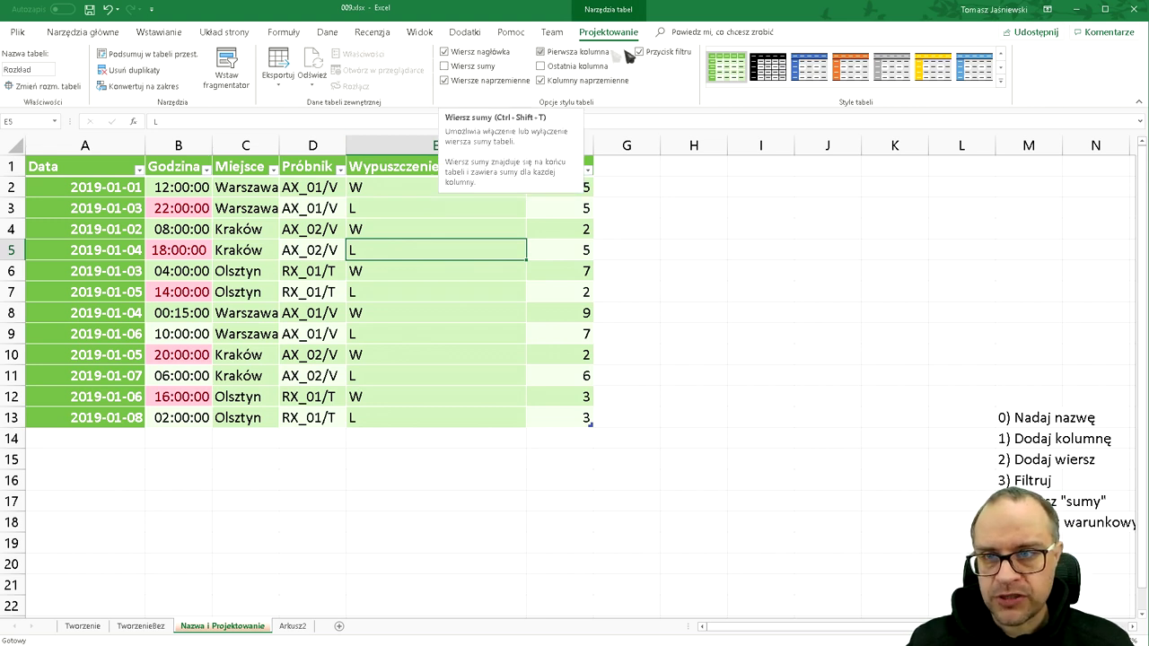
pyautogui.click(459, 54)
pyautogui.click(458, 54)
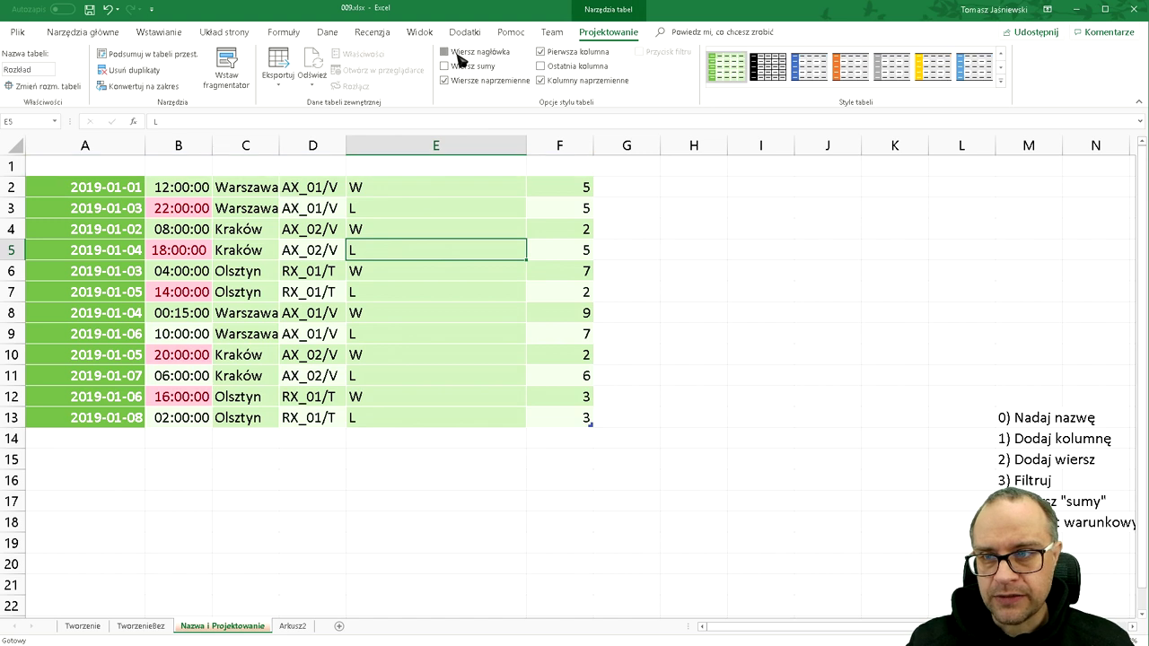
pyautogui.click(562, 83)
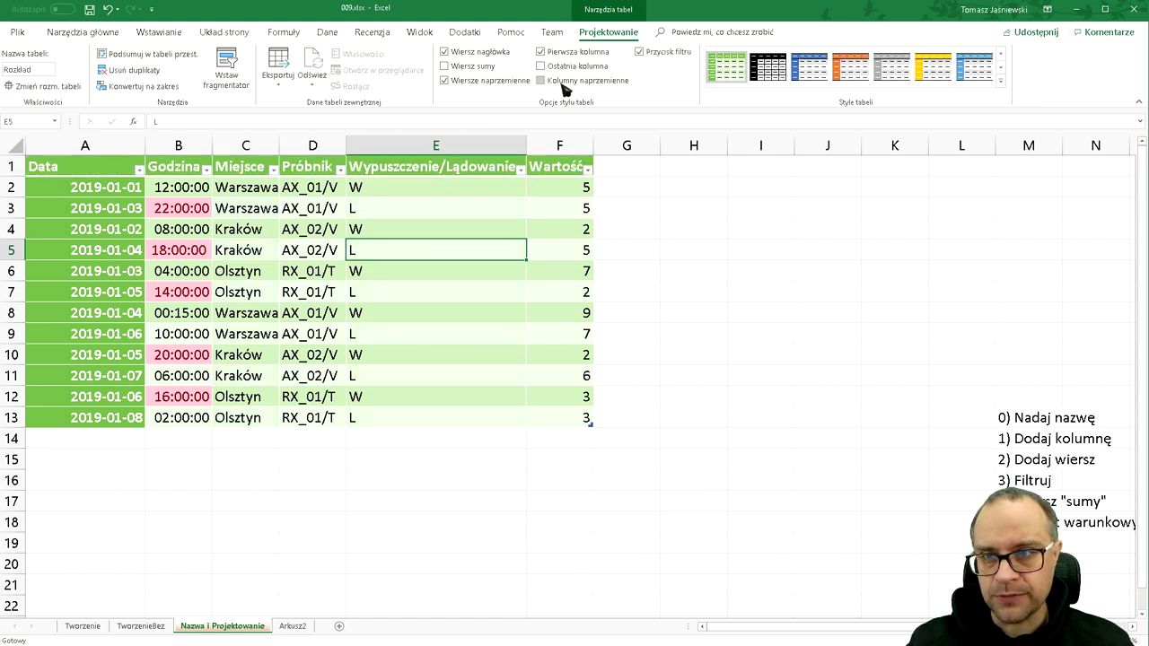
pyautogui.click(564, 80)
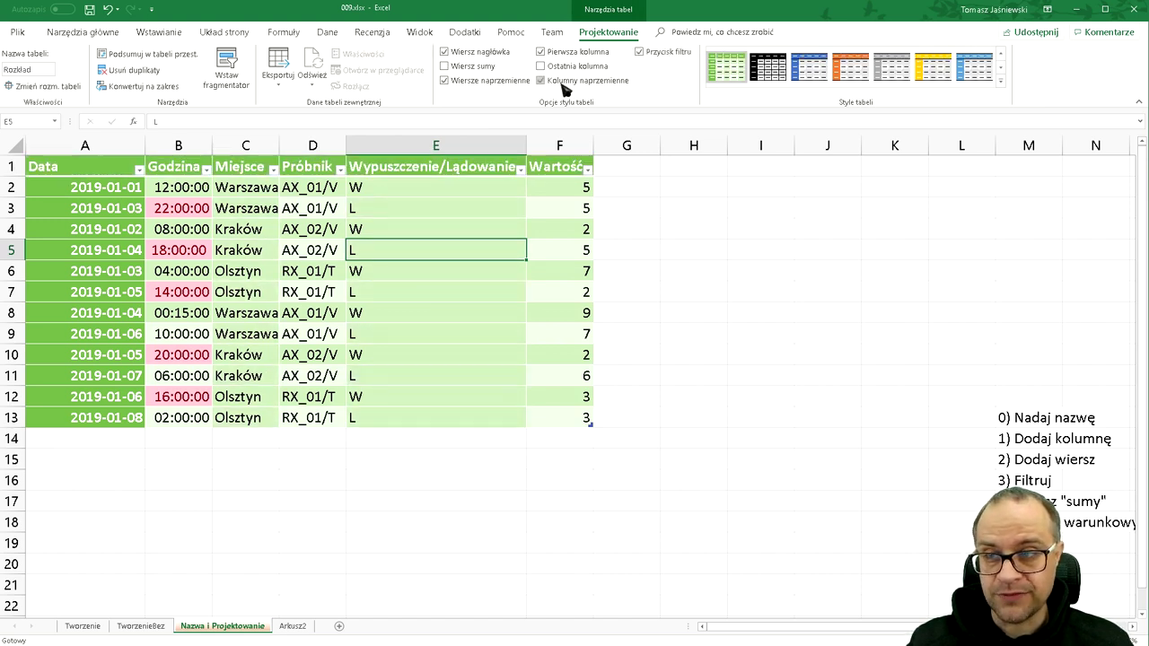
pyautogui.click(564, 82)
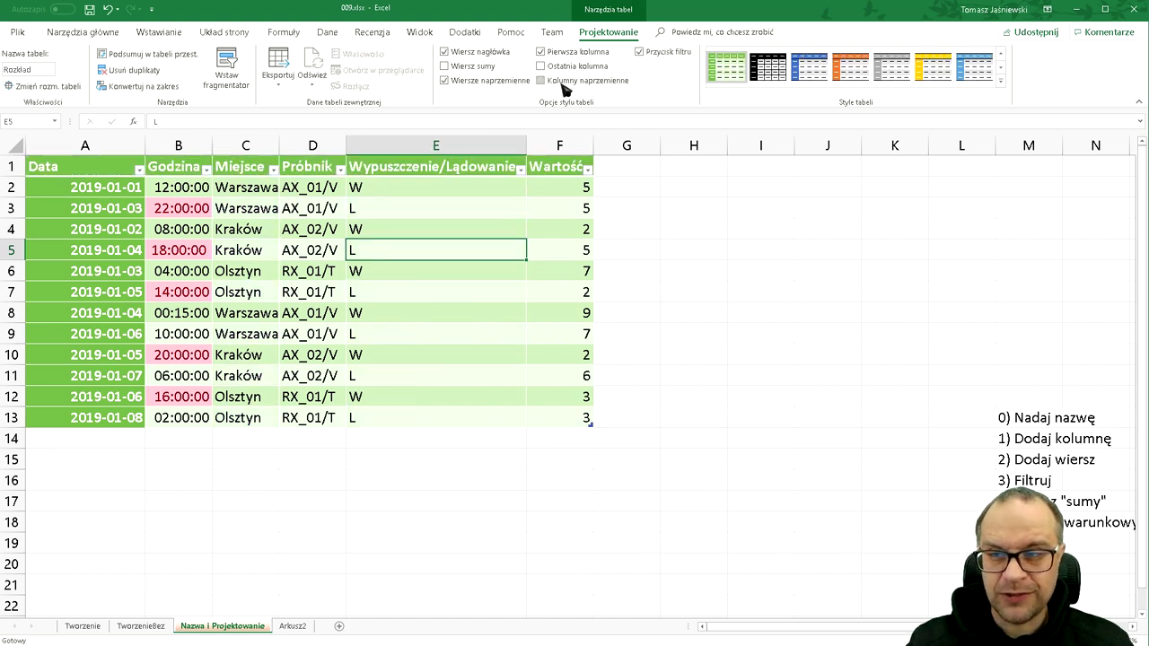
pyautogui.click(465, 82)
pyautogui.click(465, 82)
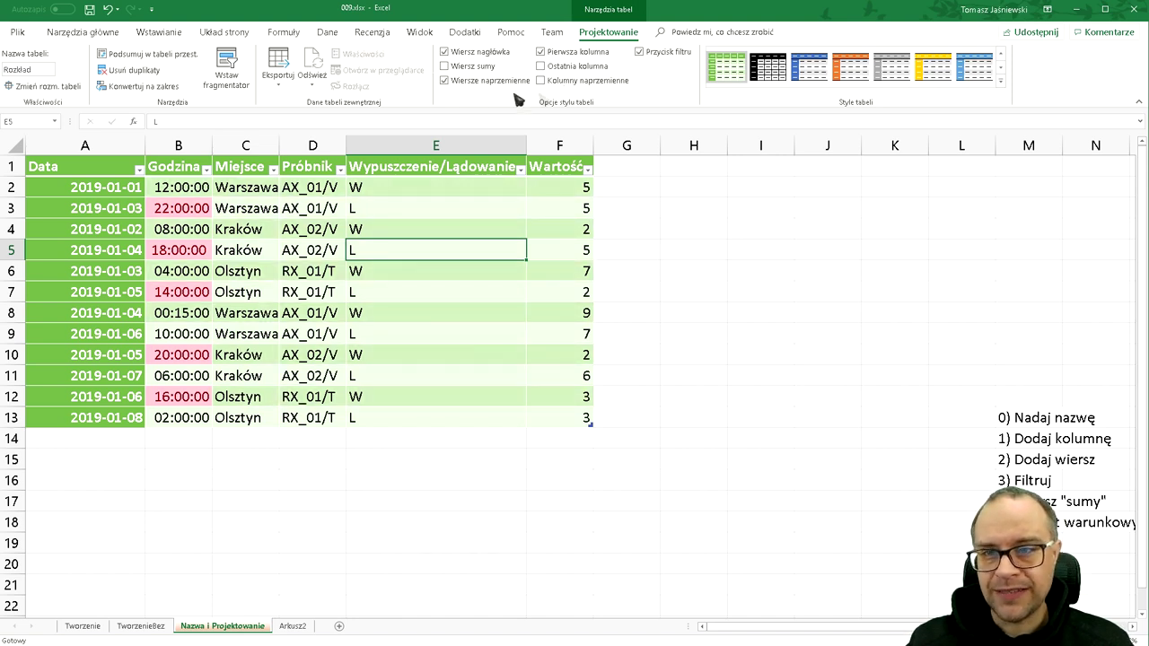
pyautogui.click(655, 58)
pyautogui.click(656, 58)
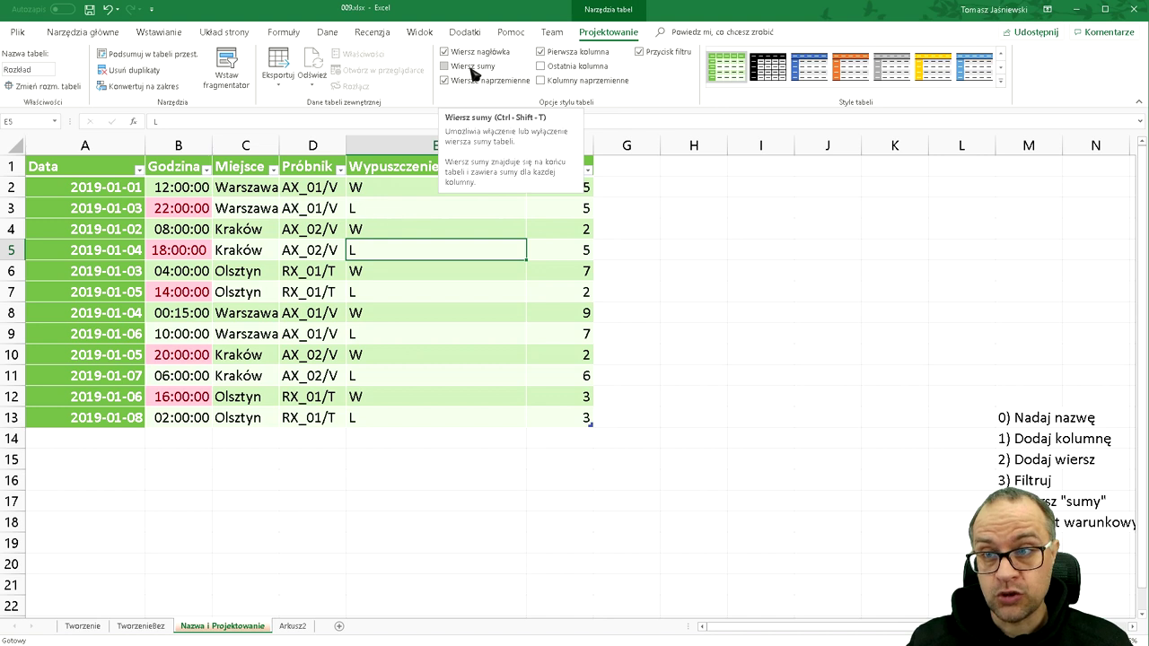
# - Add a total row beneath the table, briefly trying the last-column emphasis
pyautogui.click(473, 73)
pyautogui.click(588, 72)
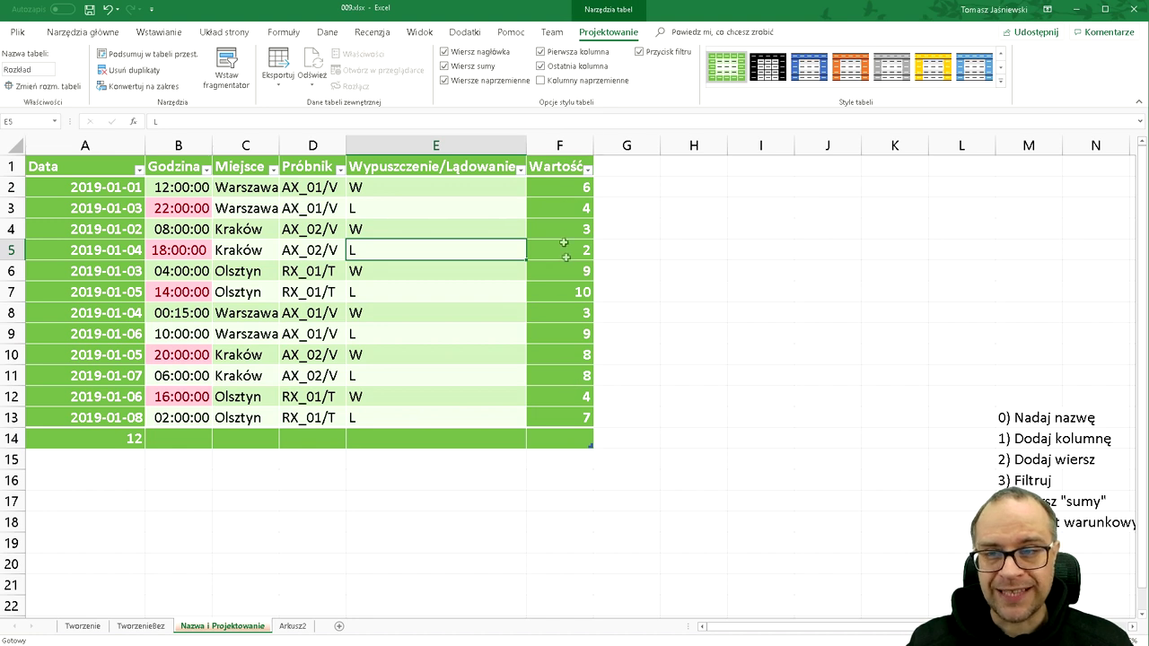
pyautogui.click(583, 69)
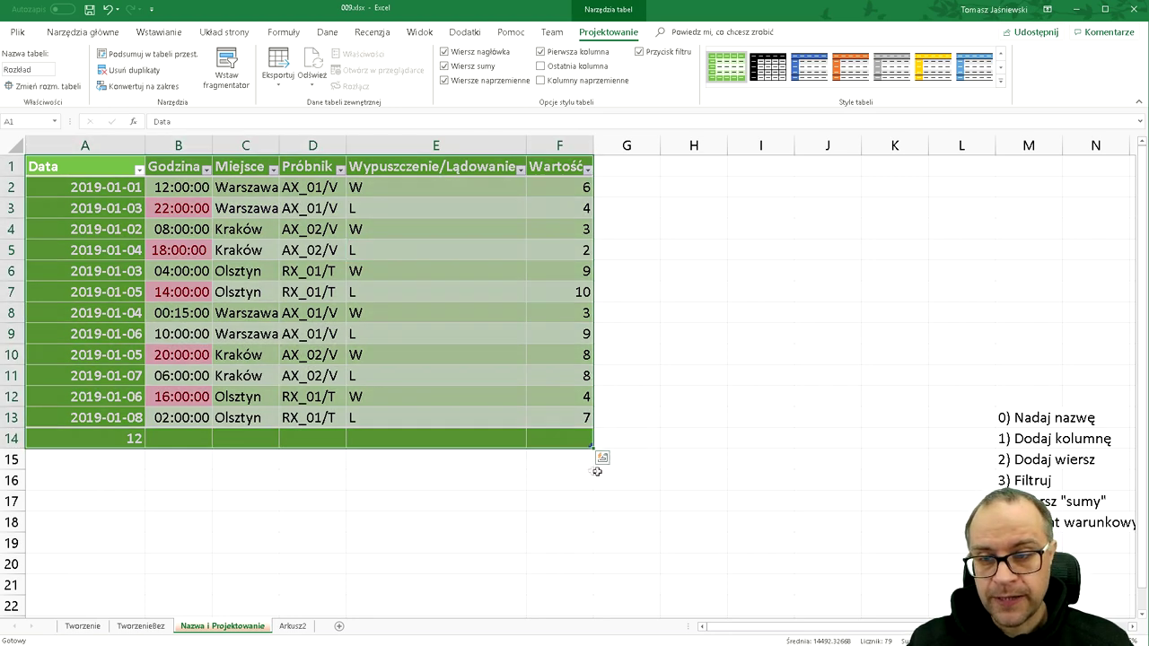
# - Step through the total row cells and bring up the summary function list for Wartość in F14
pyautogui.click(569, 442)
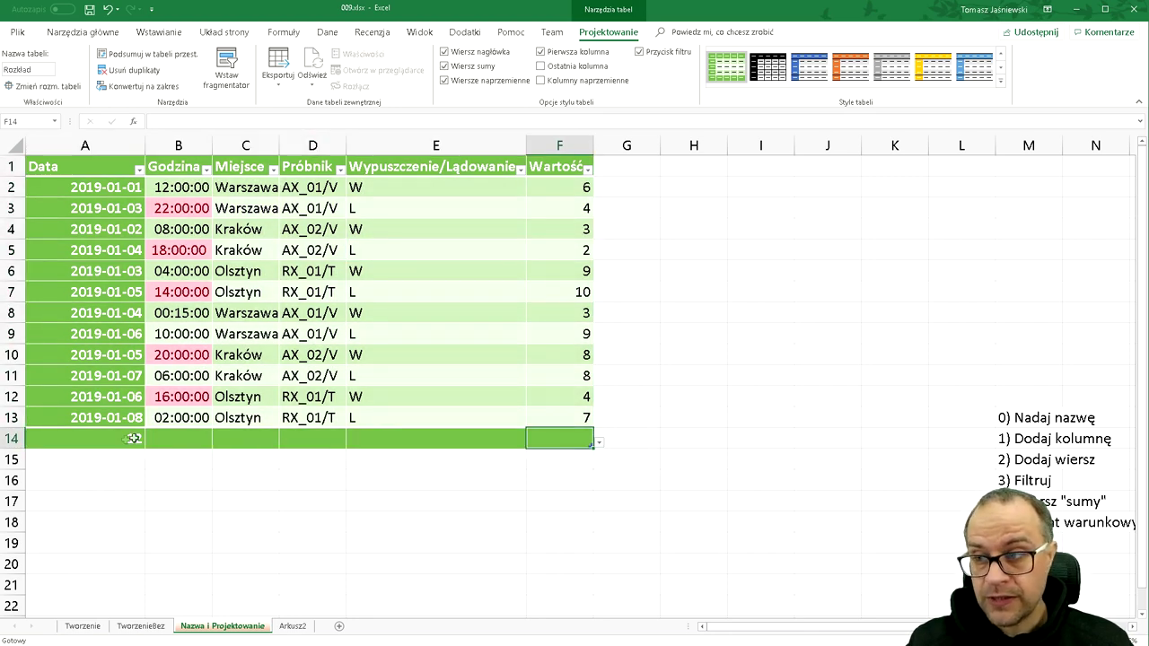
pyautogui.write('12')
pyautogui.click(458, 437)
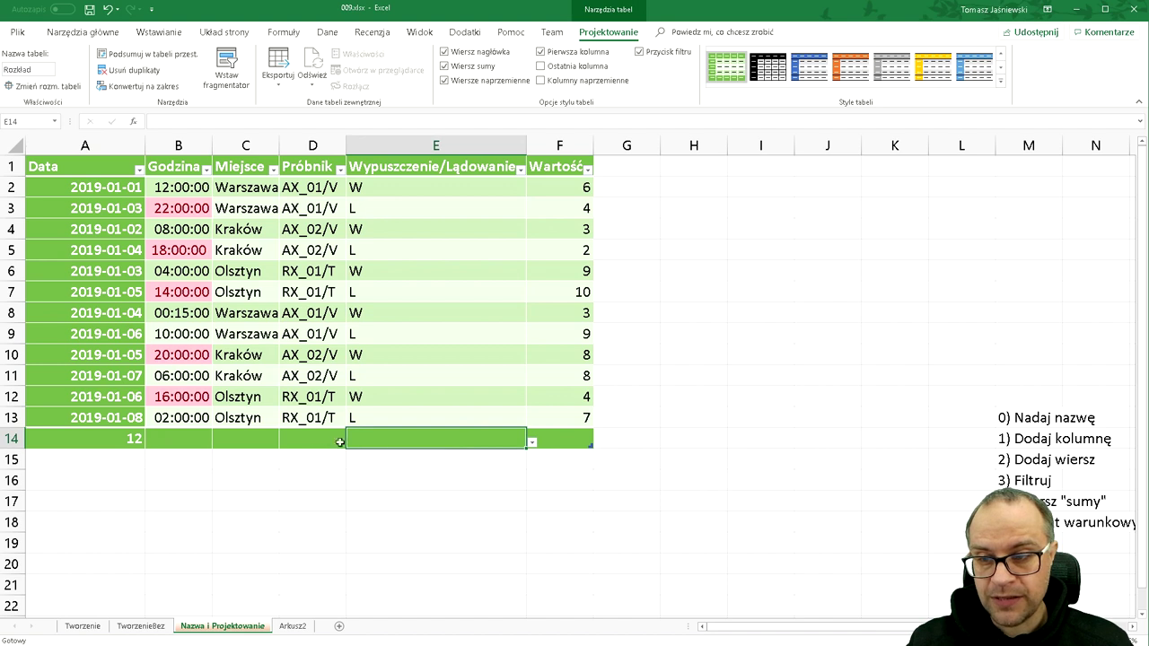
pyautogui.click(339, 443)
pyautogui.click(249, 439)
pyautogui.click(180, 440)
pyautogui.click(84, 438)
pyautogui.click(237, 436)
pyautogui.click(315, 438)
pyautogui.click(396, 440)
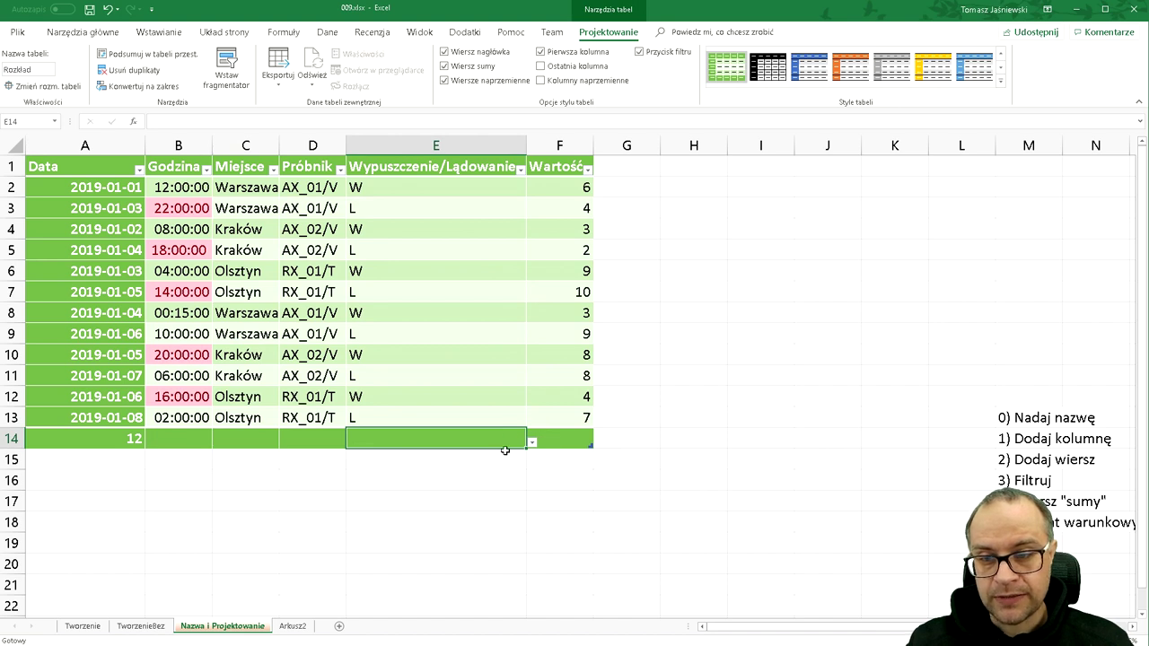
pyautogui.click(569, 441)
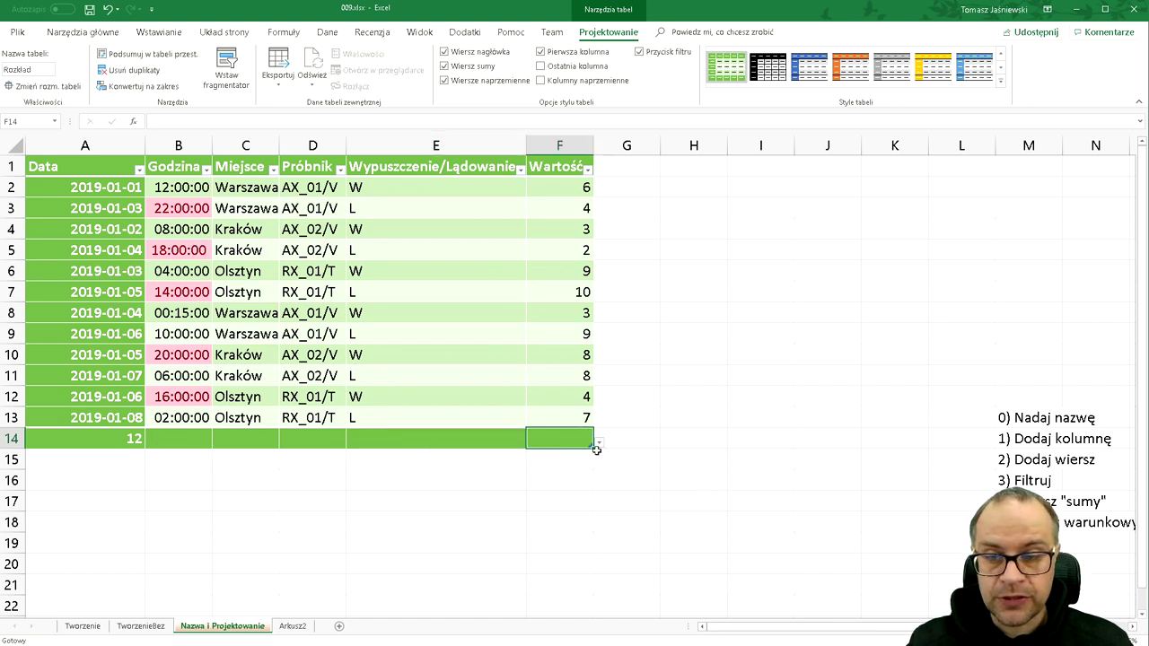
pyautogui.click(599, 444)
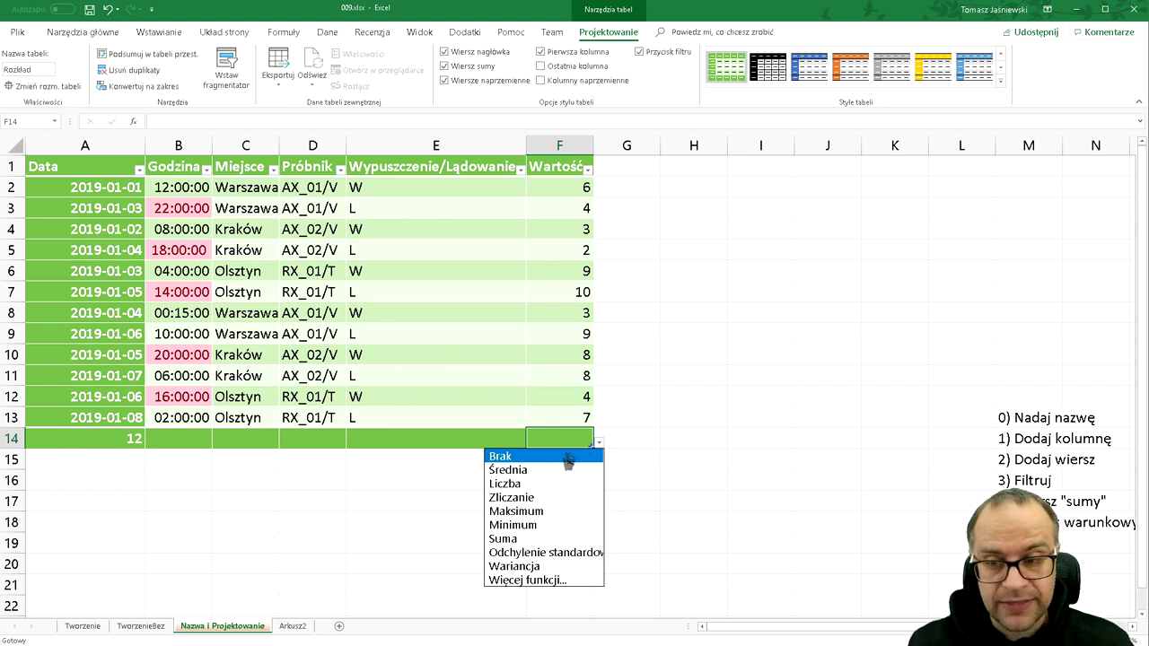
# - Make the Wartość total in F14 a sum, giving 75
pyautogui.click(547, 469)
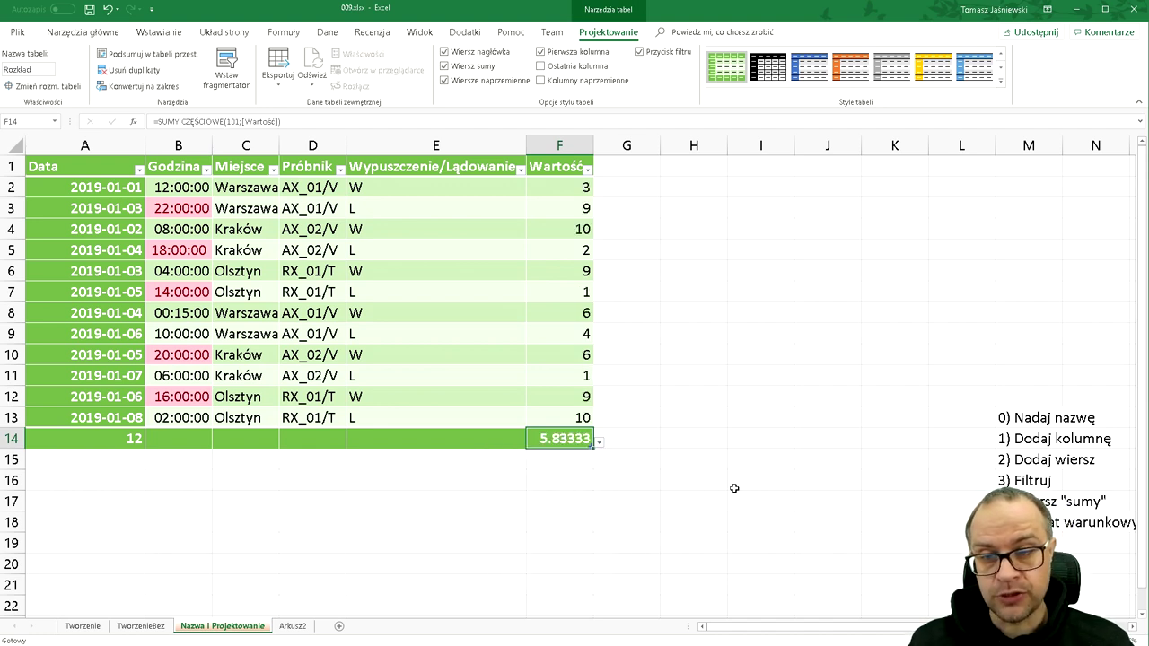
pyautogui.moveTo(556, 191); pyautogui.dragTo(559, 420)
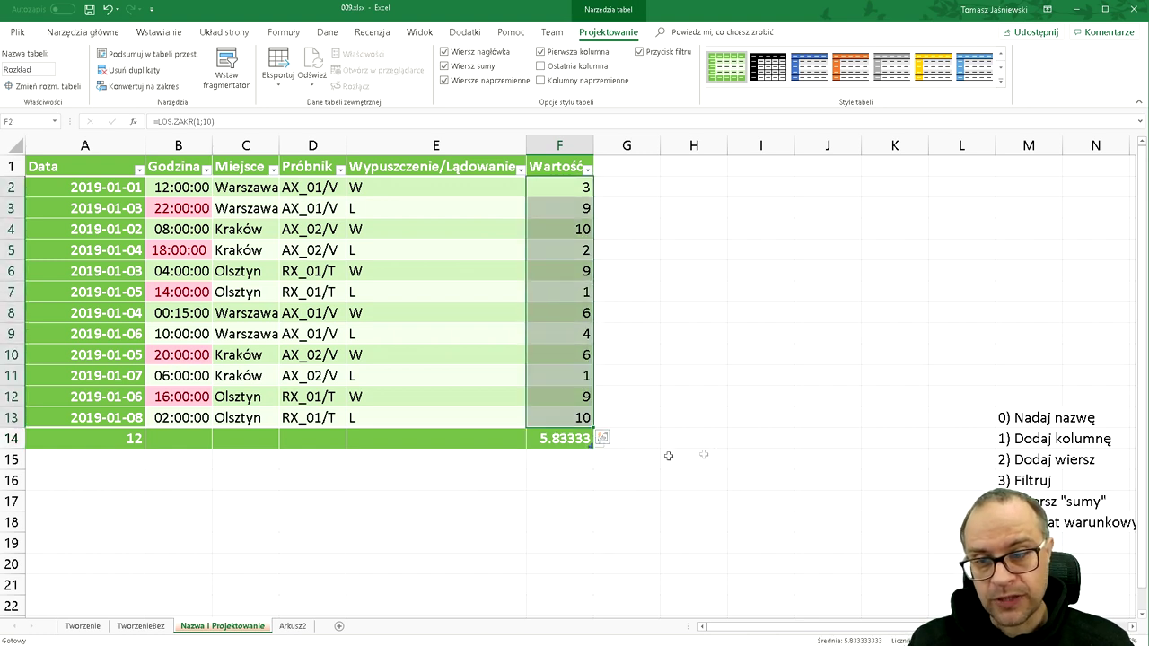
pyautogui.click(569, 436)
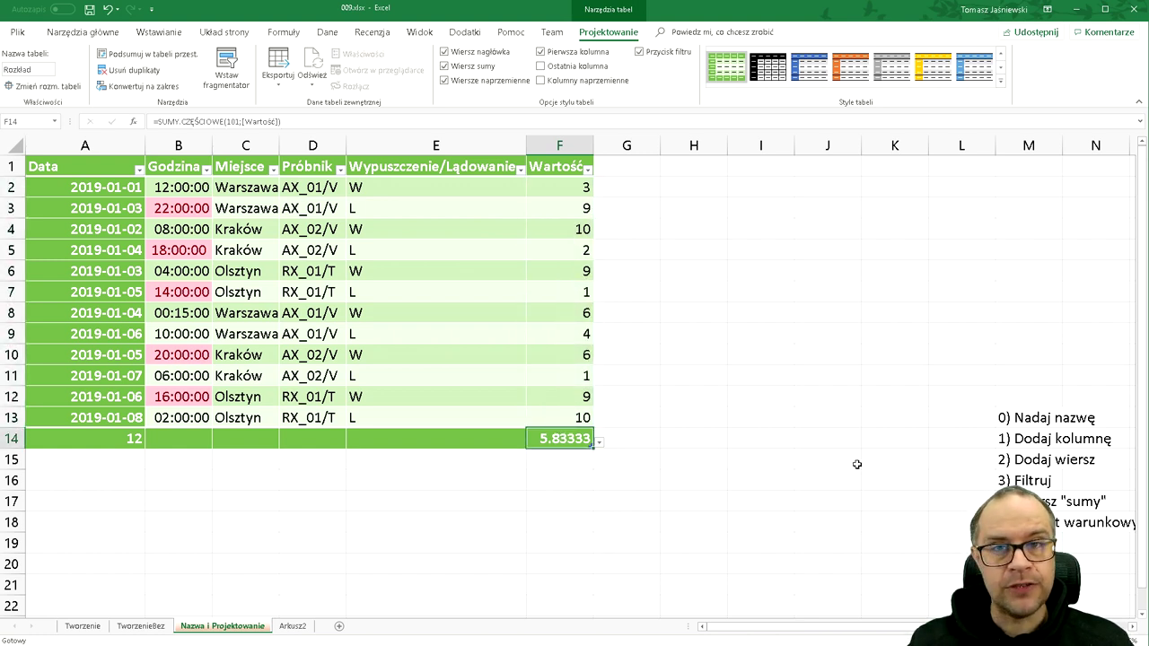
pyautogui.click(598, 441)
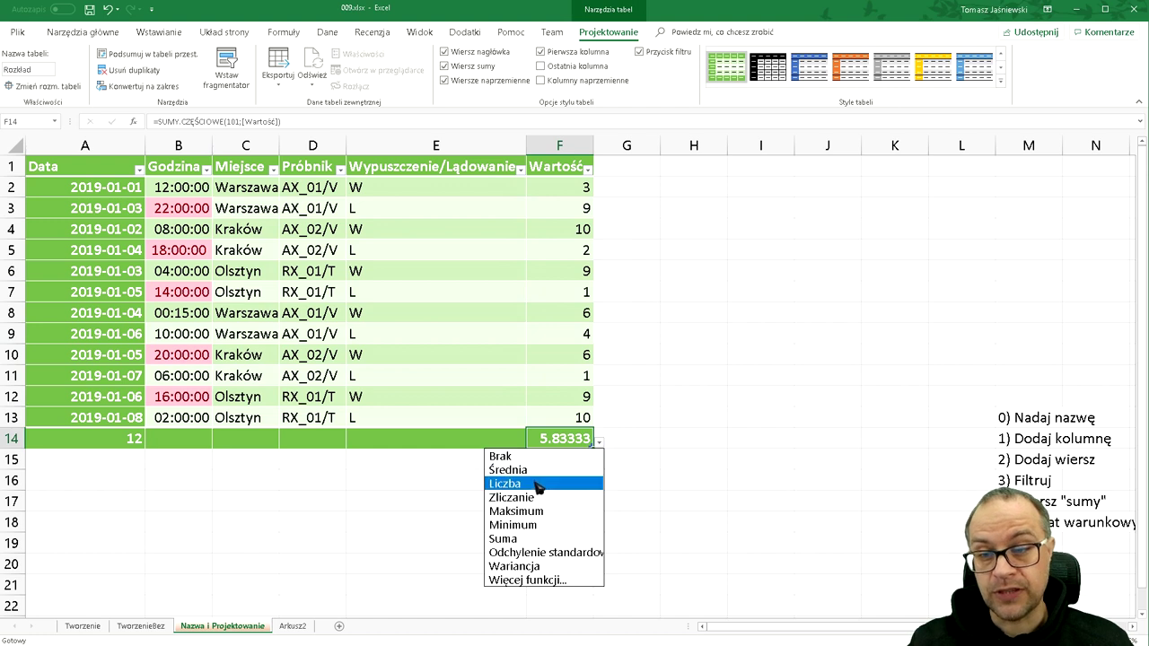
pyautogui.click(516, 538)
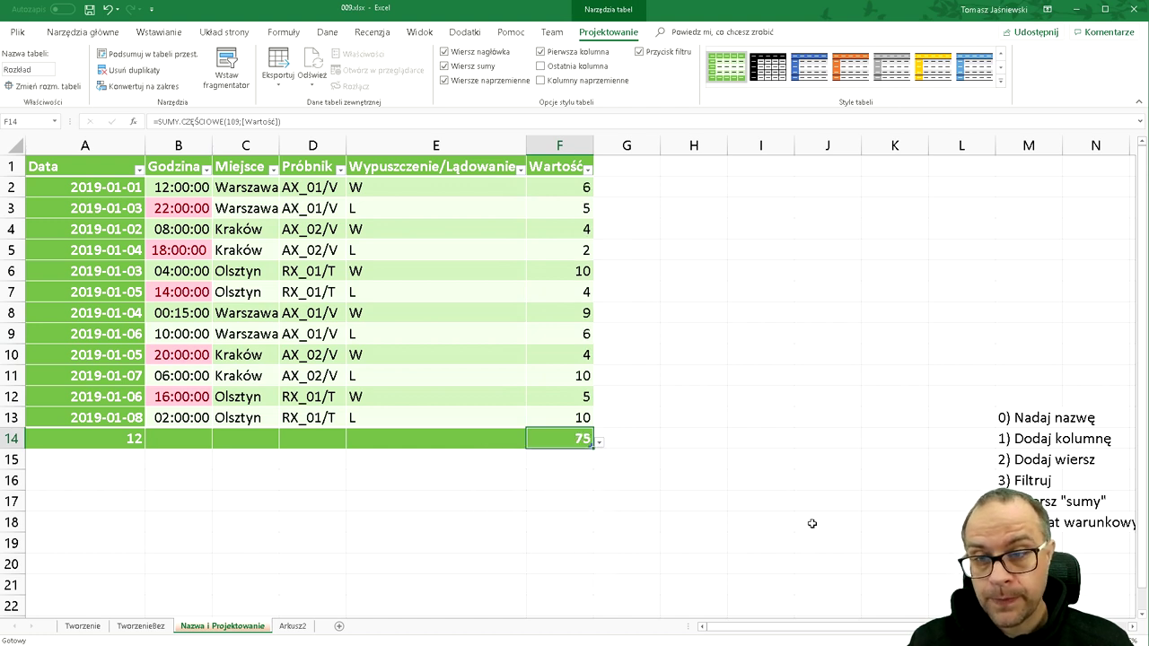
# - Check the Data column total and leave it as a count of 12
pyautogui.click(125, 439)
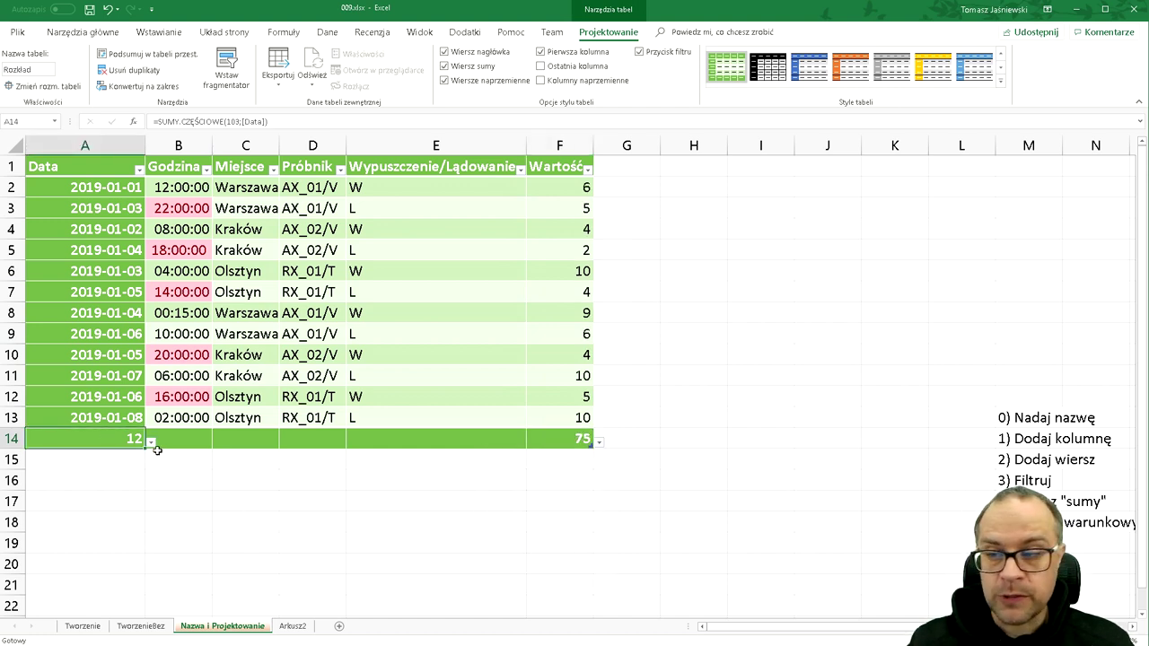
pyautogui.click(153, 443)
pyautogui.click(118, 479)
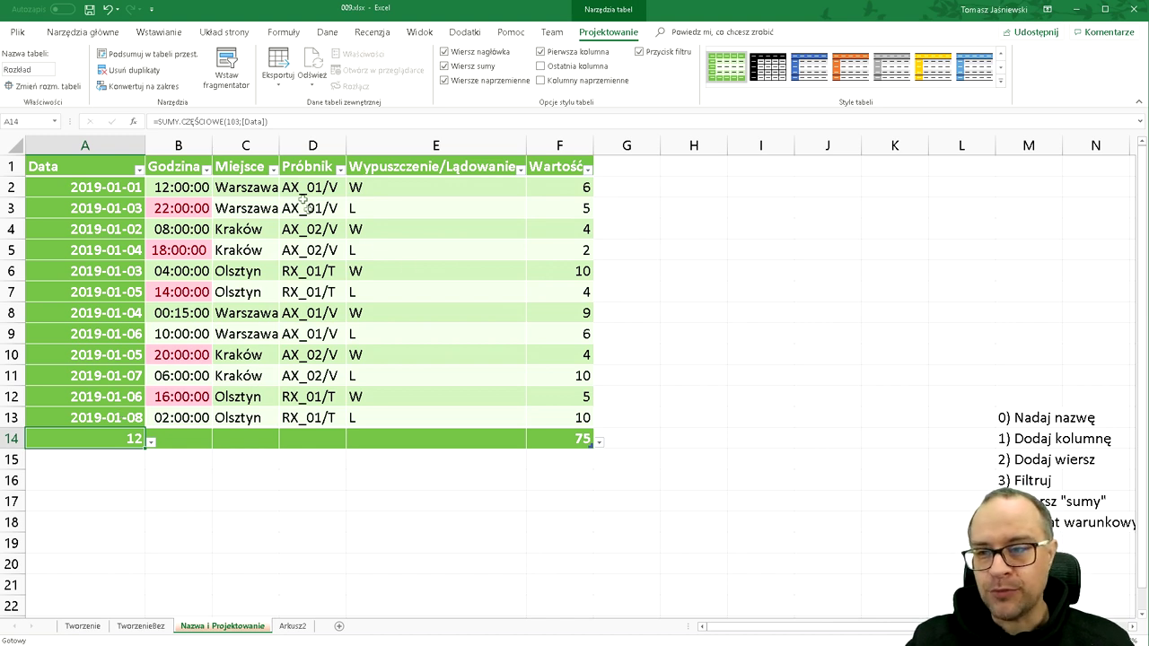
# - Add a new row 14 after the last record from F13, pushing the totals to row 15
pyautogui.click(558, 442)
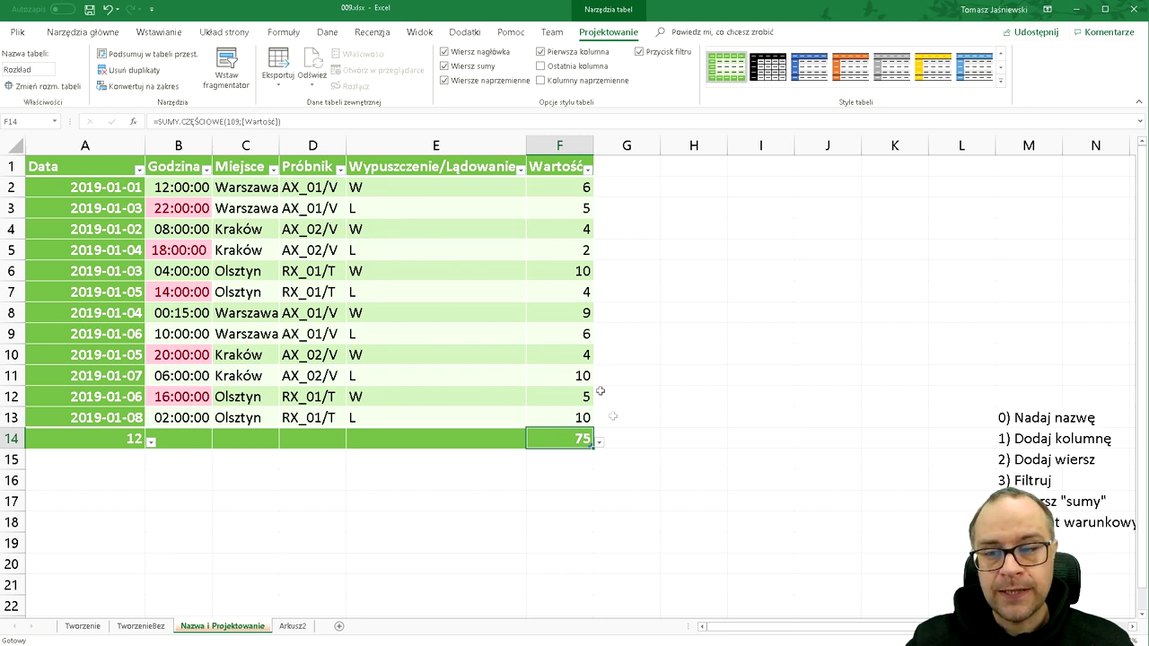
pyautogui.click(565, 413)
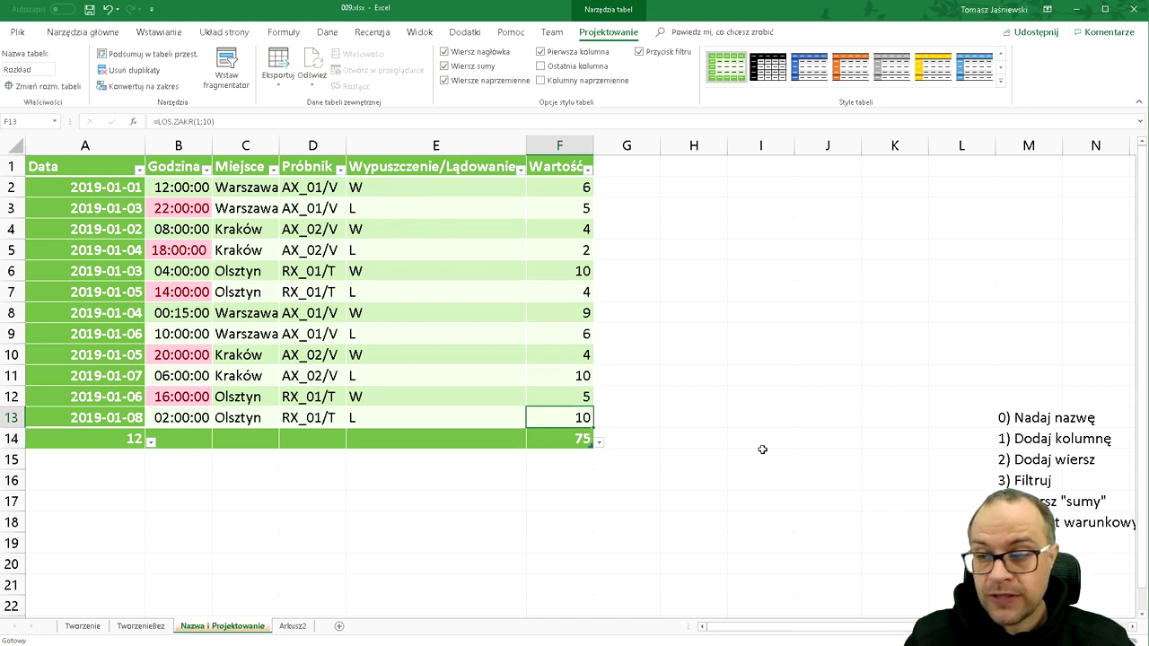
pyautogui.press('Tab')
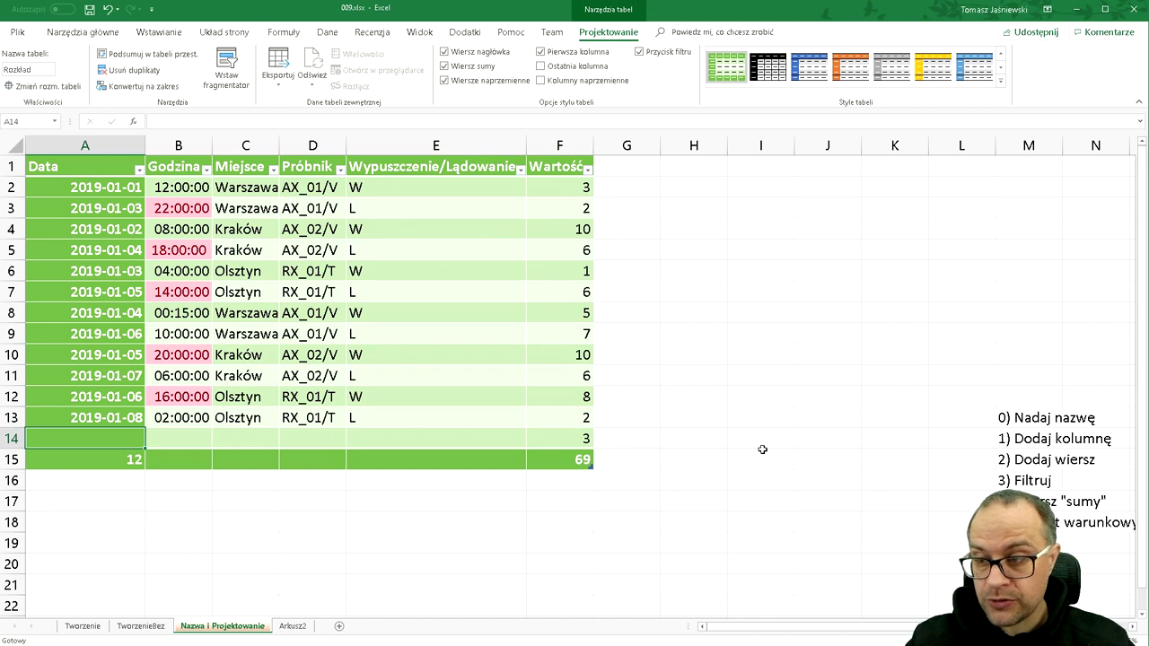
pyautogui.press('Tab')
pyautogui.press('Tab')
pyautogui.press('Tab')
pyautogui.press('Tab')
pyautogui.press('Tab')
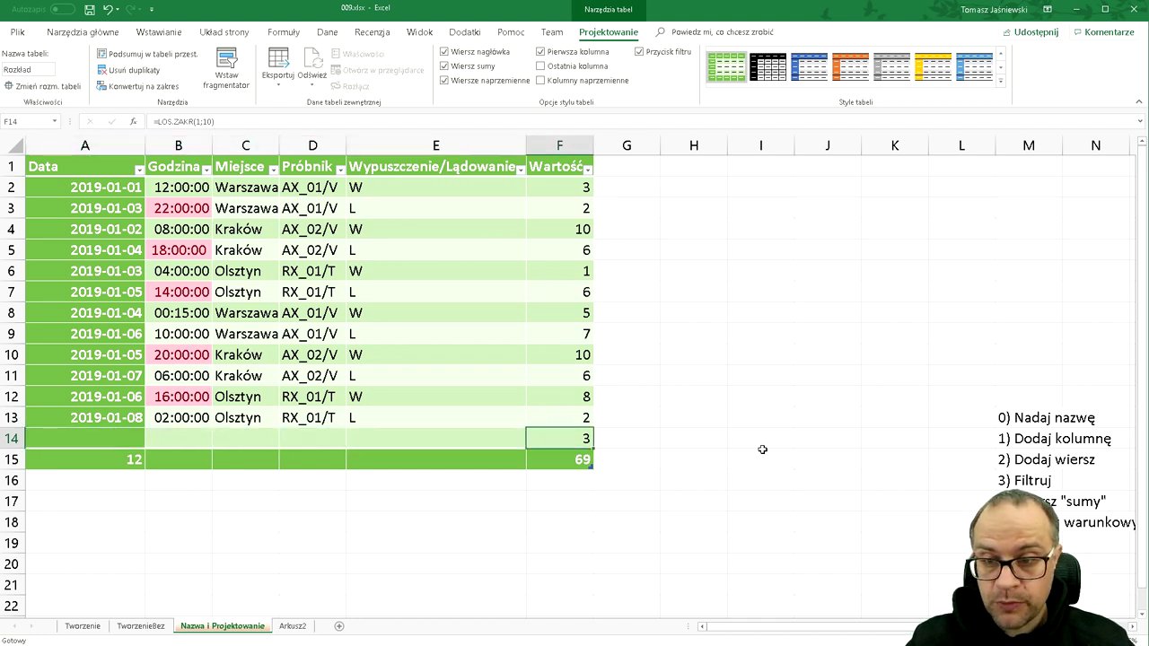
pyautogui.press('Down')
pyautogui.press('Up')
pyautogui.press('Down')
pyautogui.press('Up')
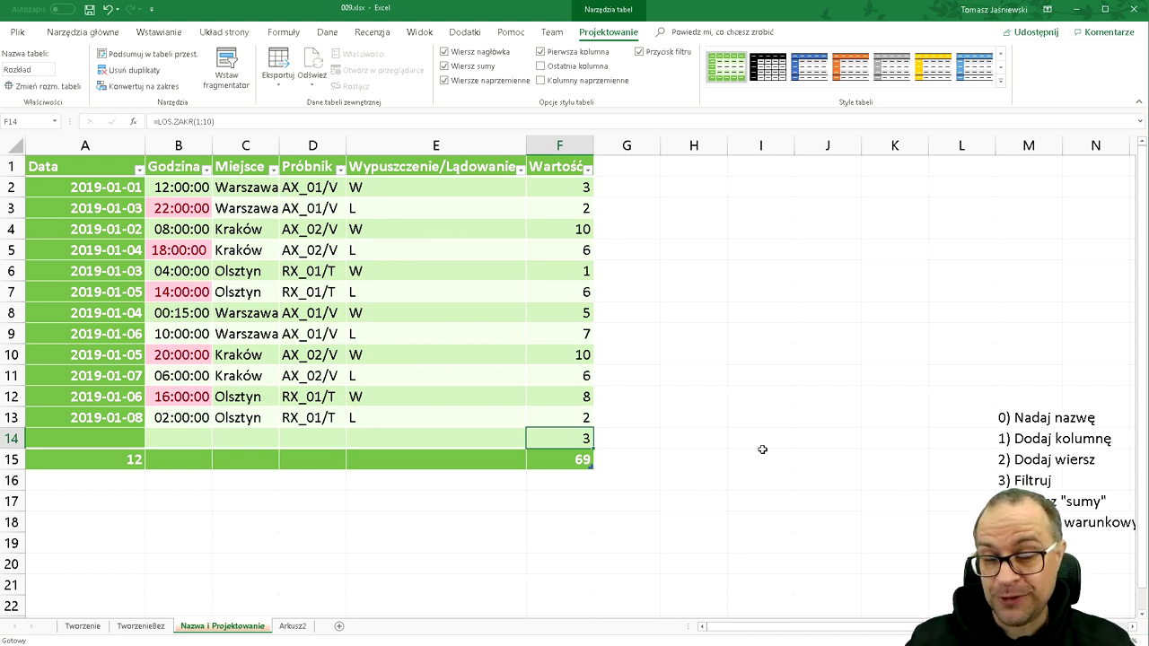
pyautogui.click(13, 437)
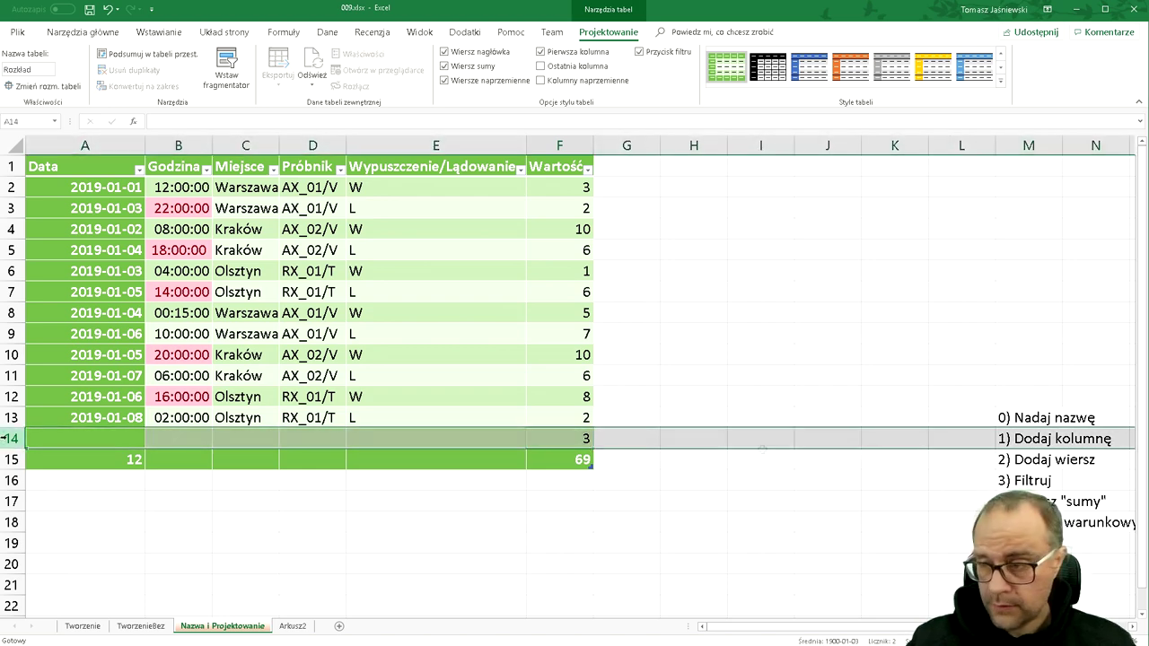
# - Delete row 14 so the totals row sits back in row 14, reading 12 and 50
pyautogui.rightClick(11, 438)
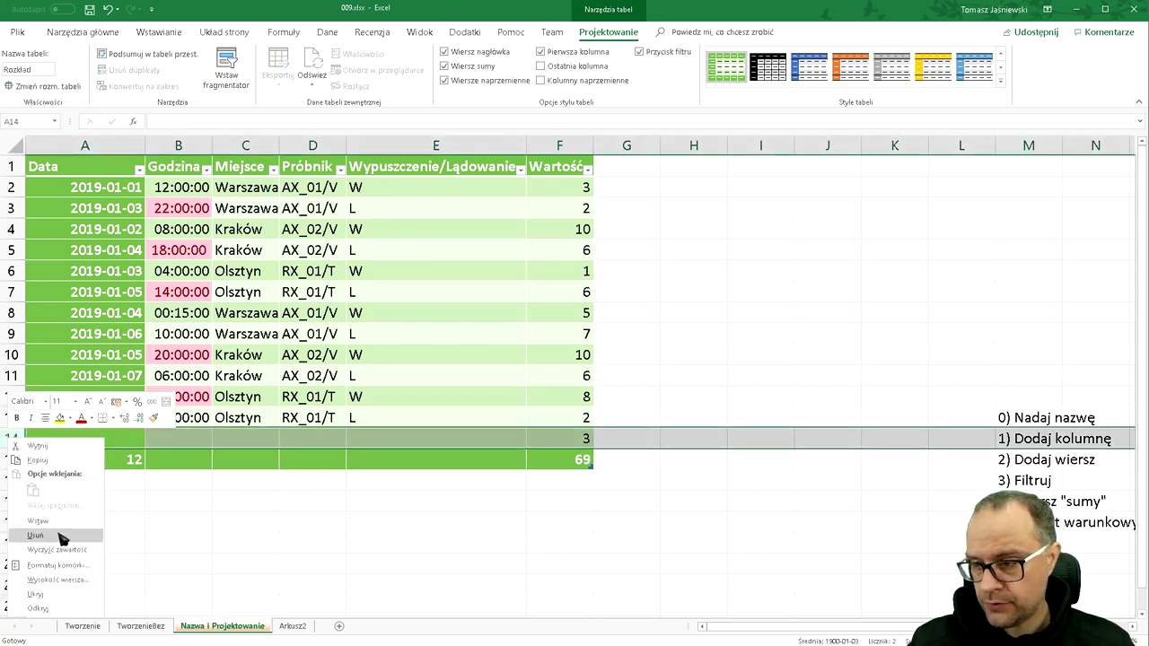
pyautogui.click(59, 535)
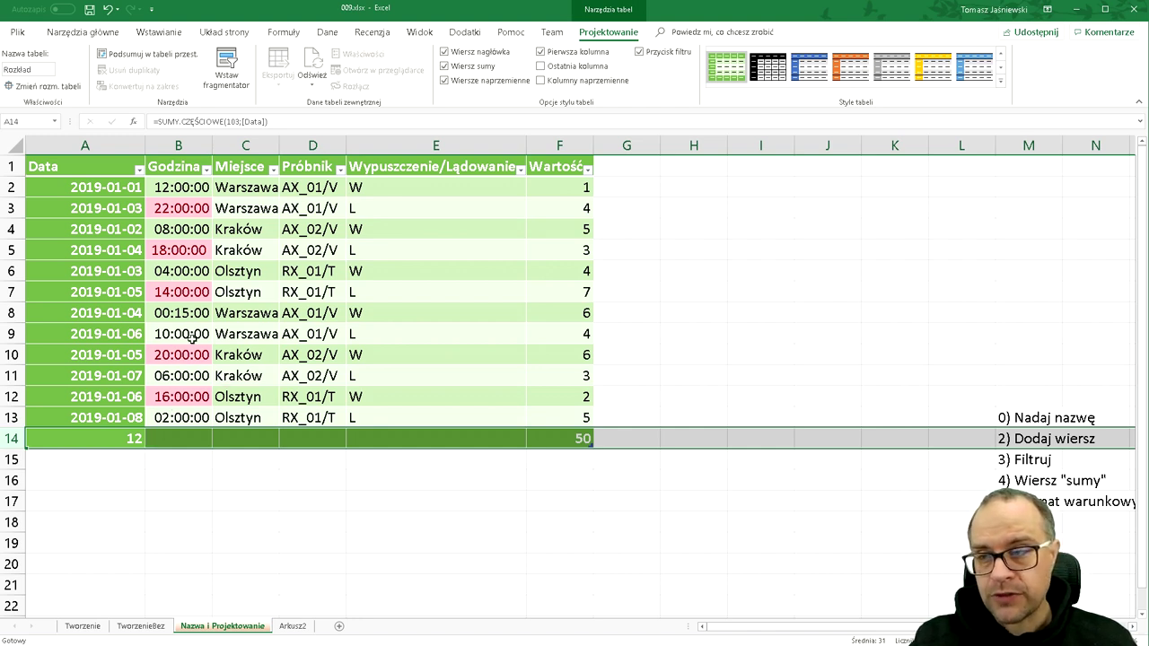
pyautogui.click(89, 35)
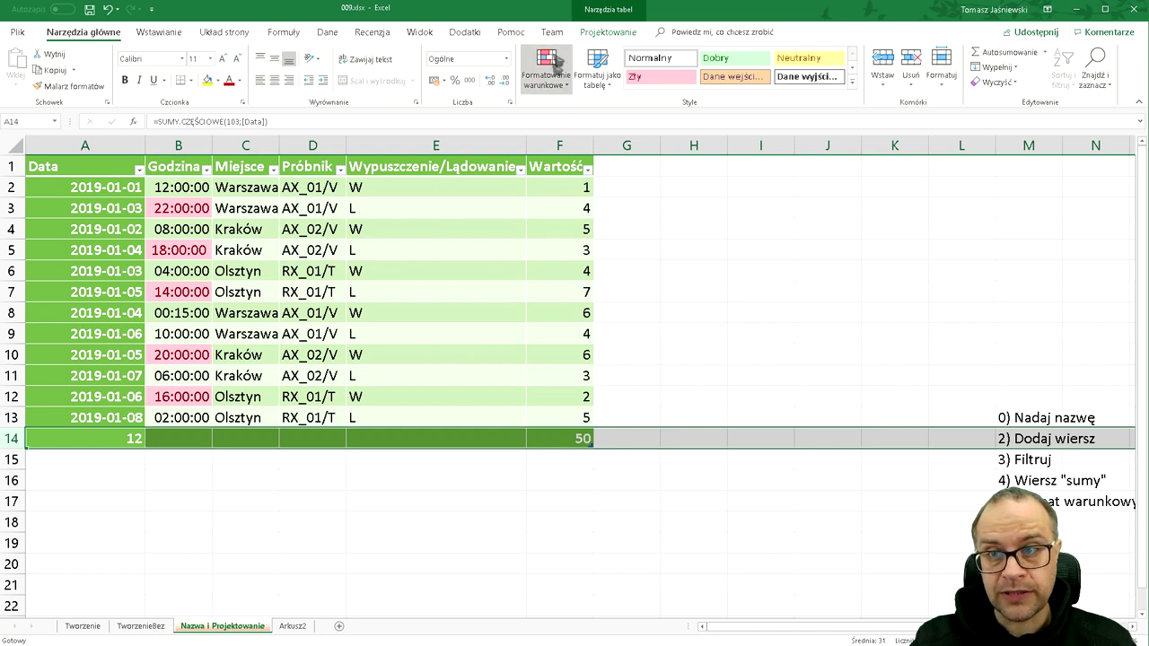
pyautogui.click(179, 166)
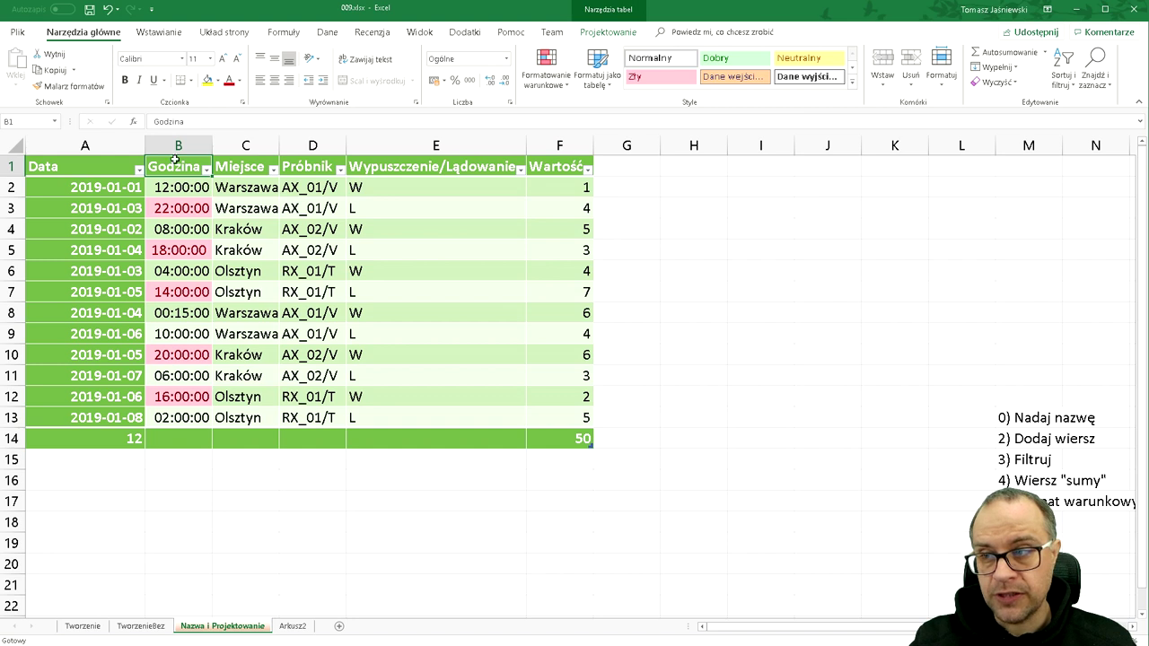
pyautogui.click(176, 158)
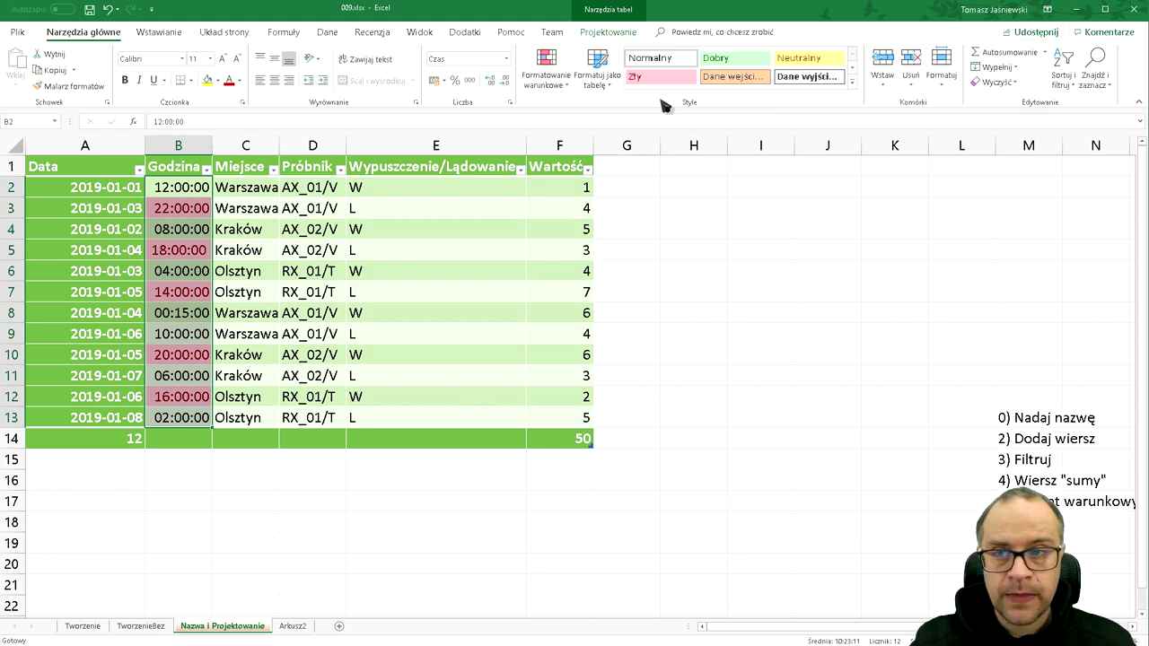
pyautogui.click(570, 90)
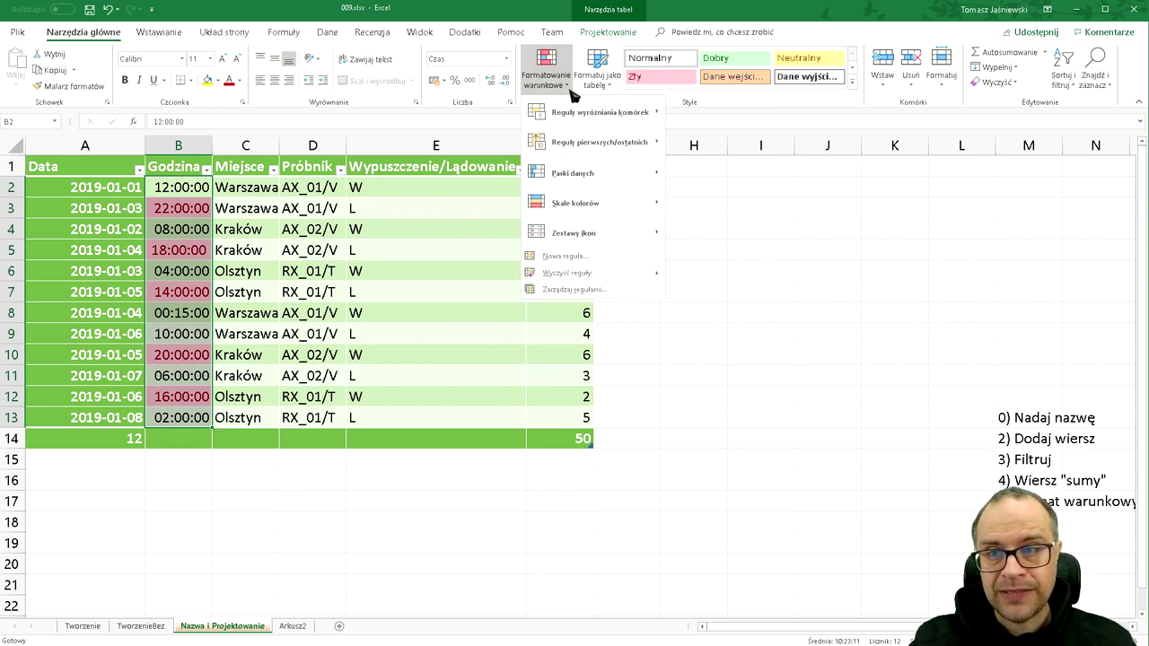
pyautogui.moveTo(576, 126)
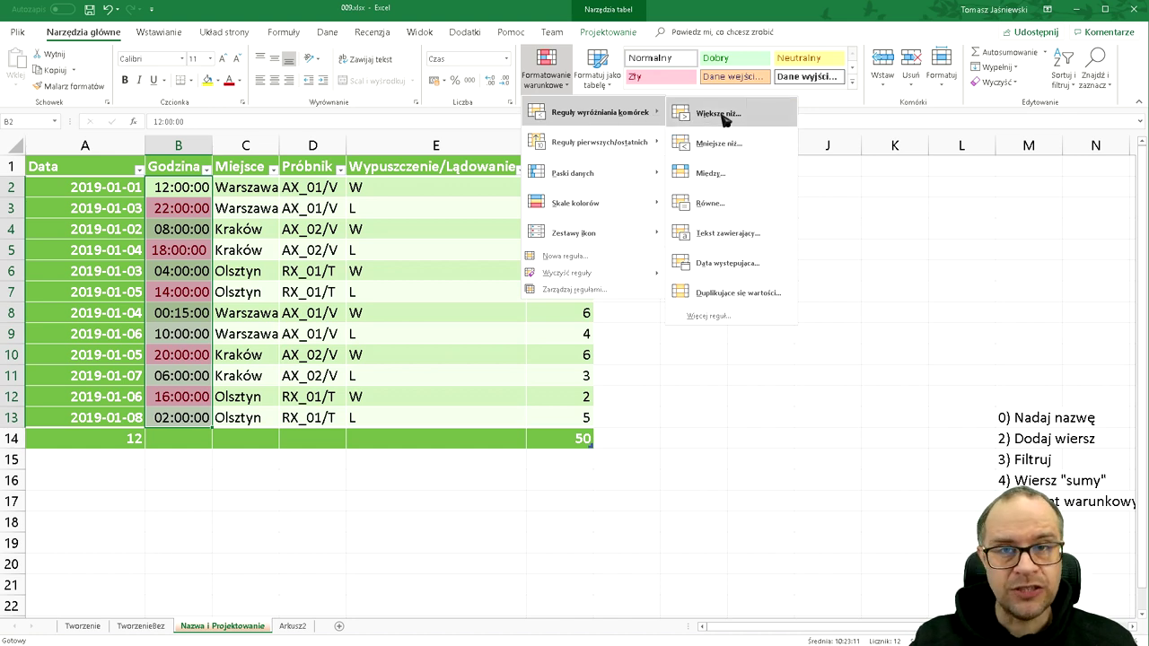
pyautogui.moveTo(634, 146)
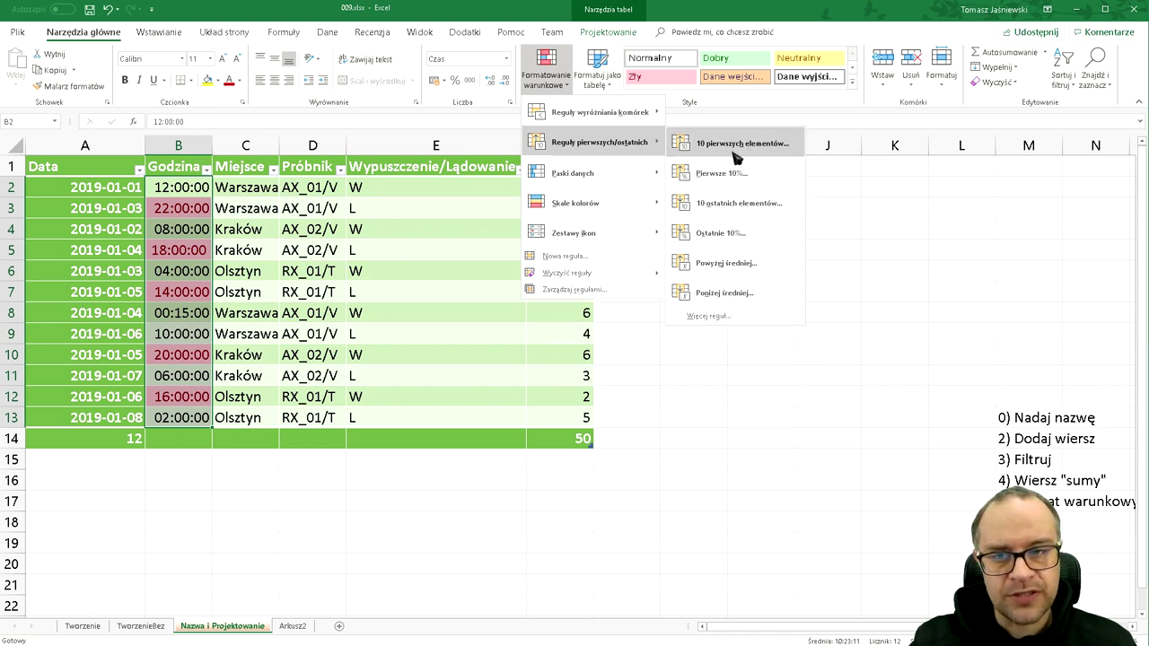
pyautogui.moveTo(619, 114)
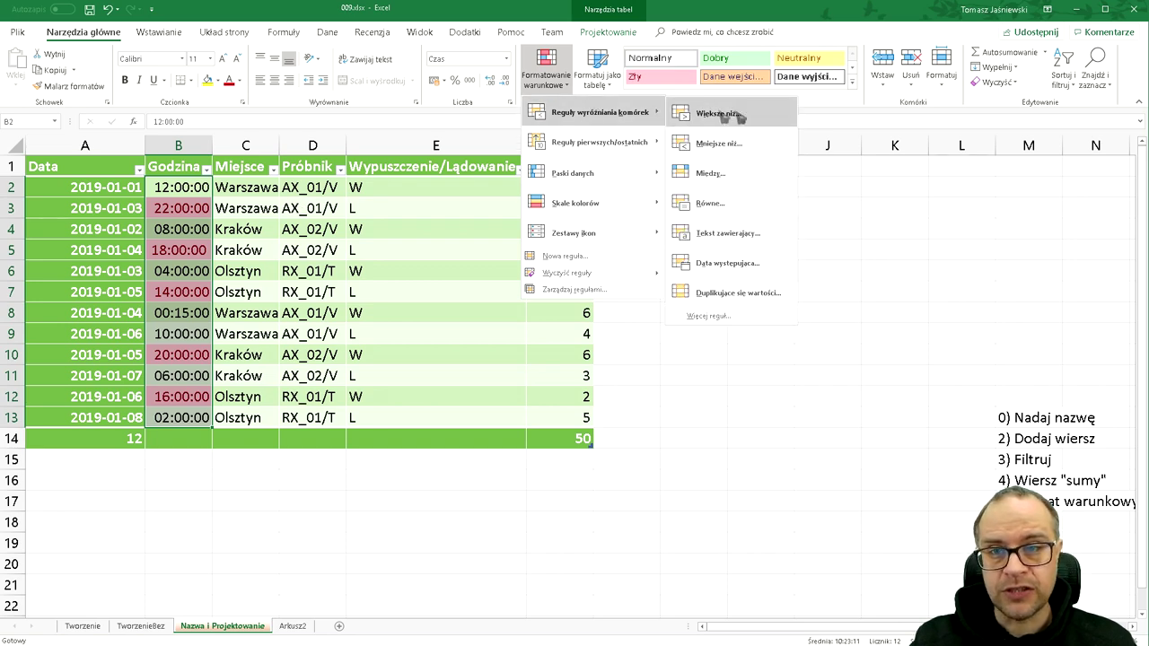
pyautogui.click(730, 114)
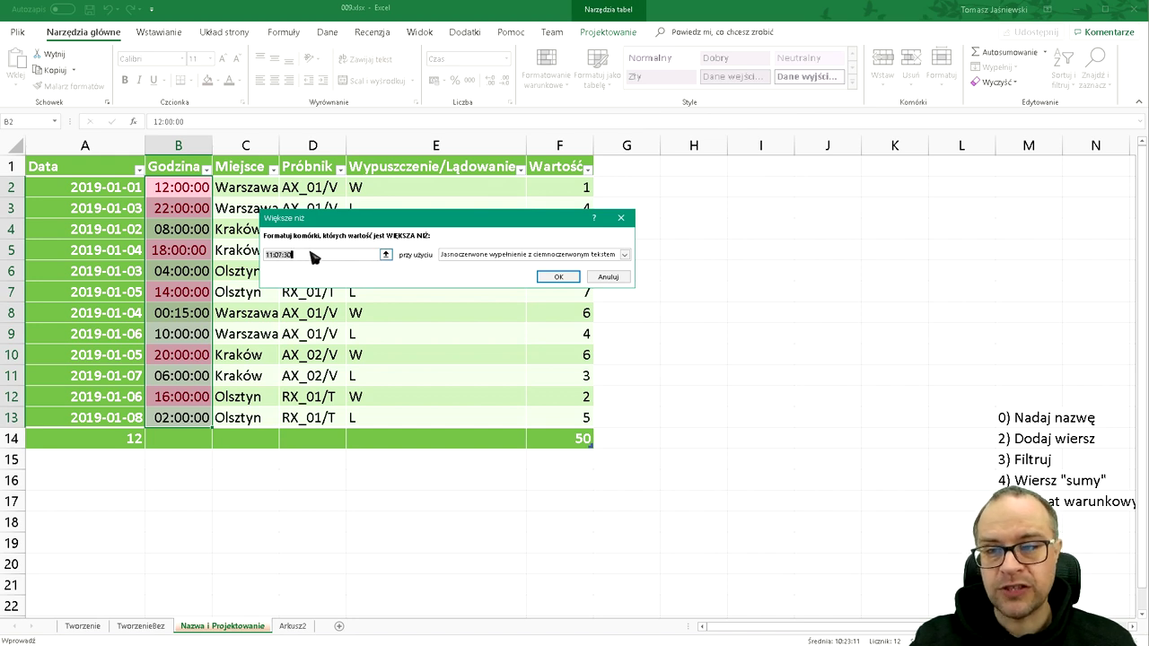
pyautogui.click(513, 257)
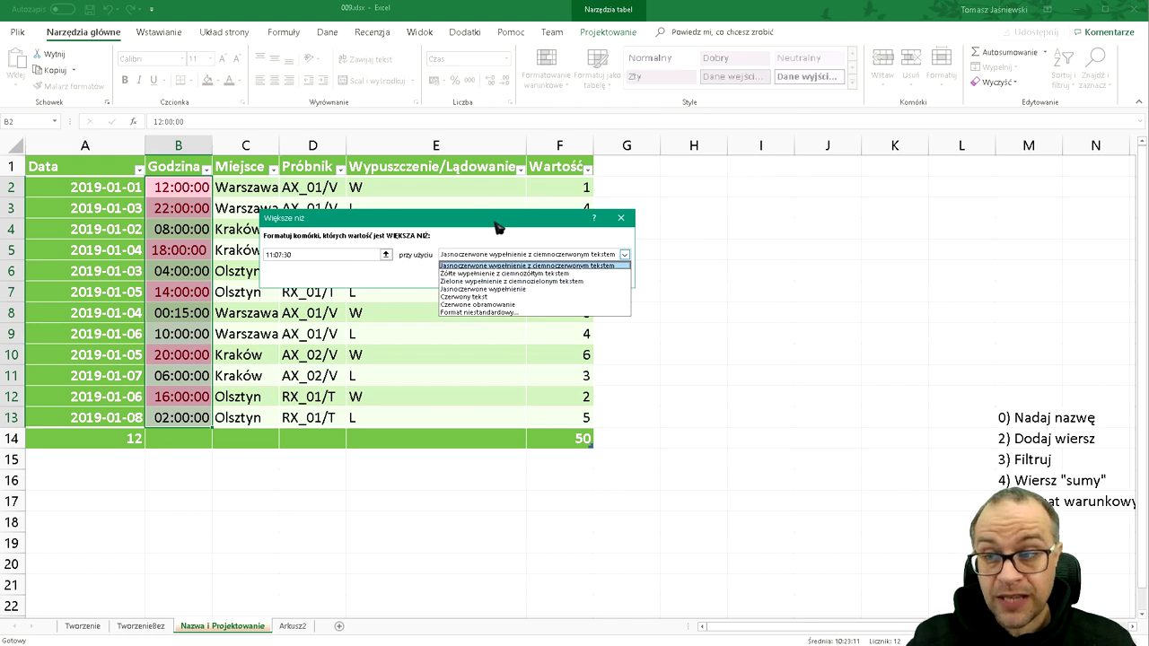
pyautogui.click(498, 229)
pyautogui.press('Escape')
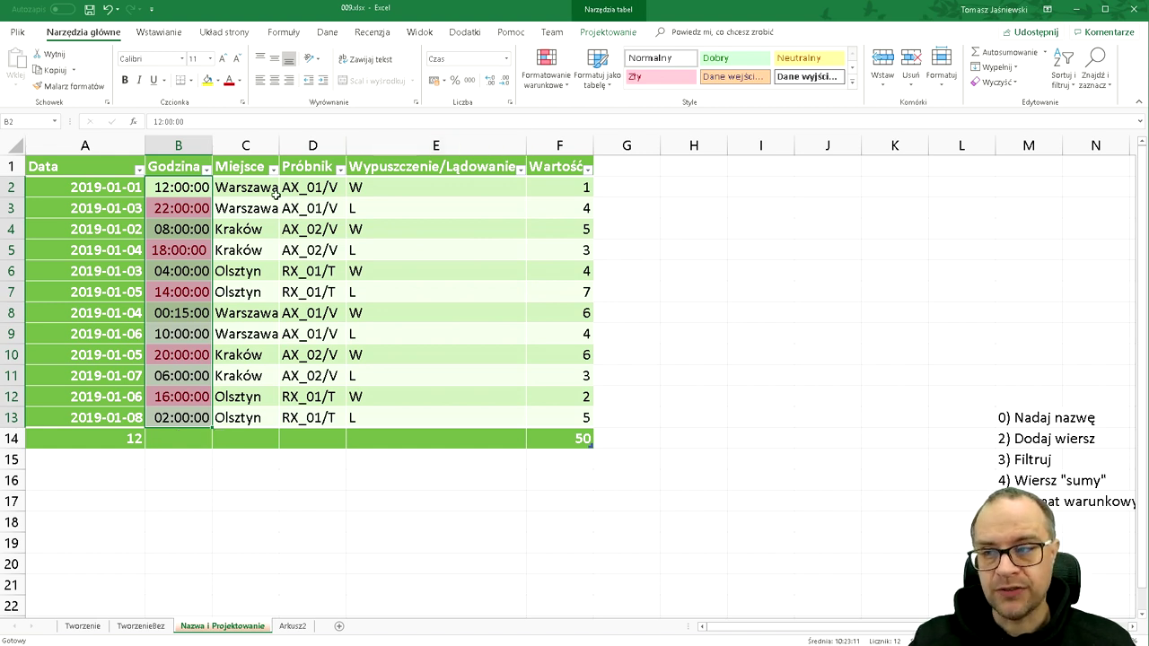
pyautogui.click(571, 89)
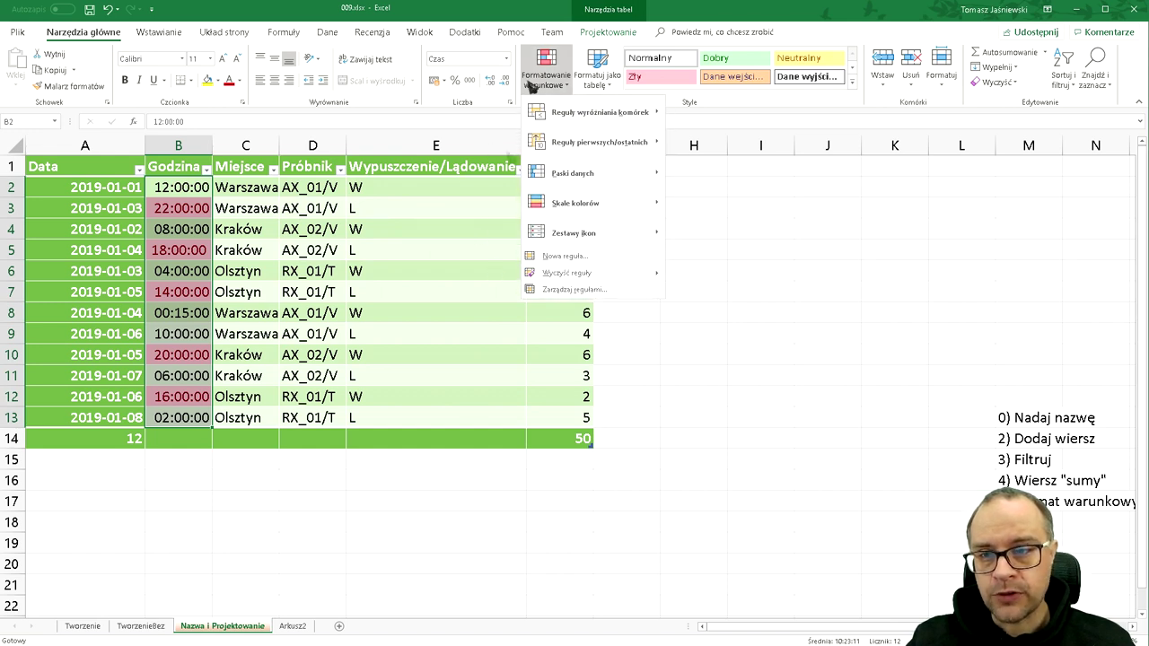
pyautogui.click(574, 289)
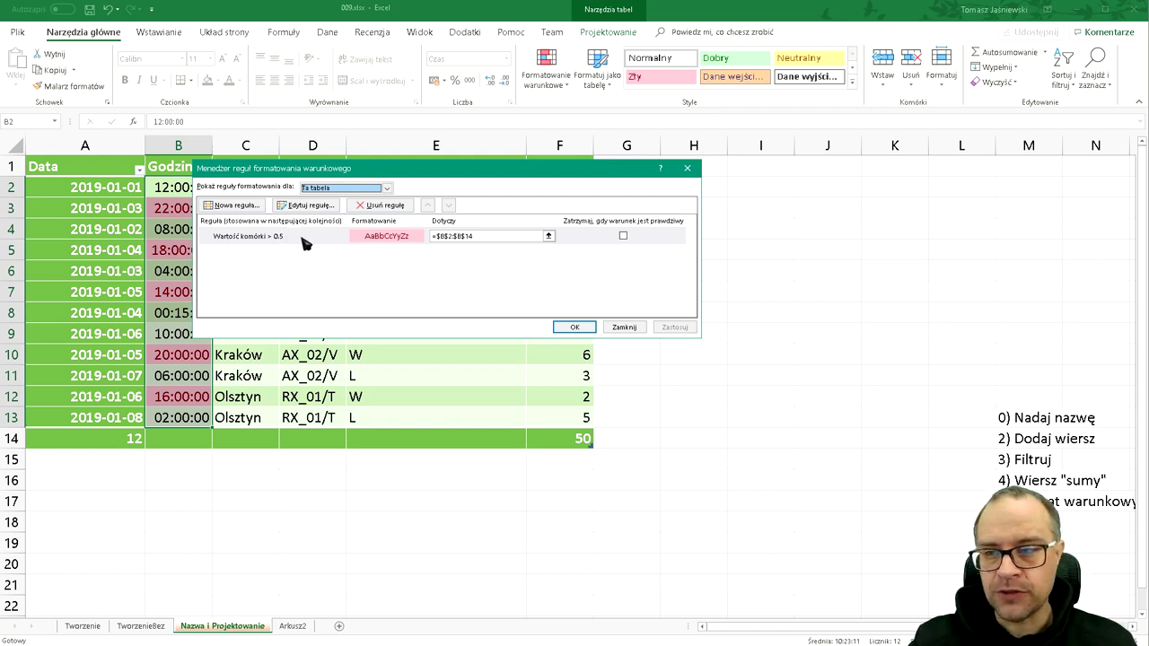
pyautogui.click(396, 240)
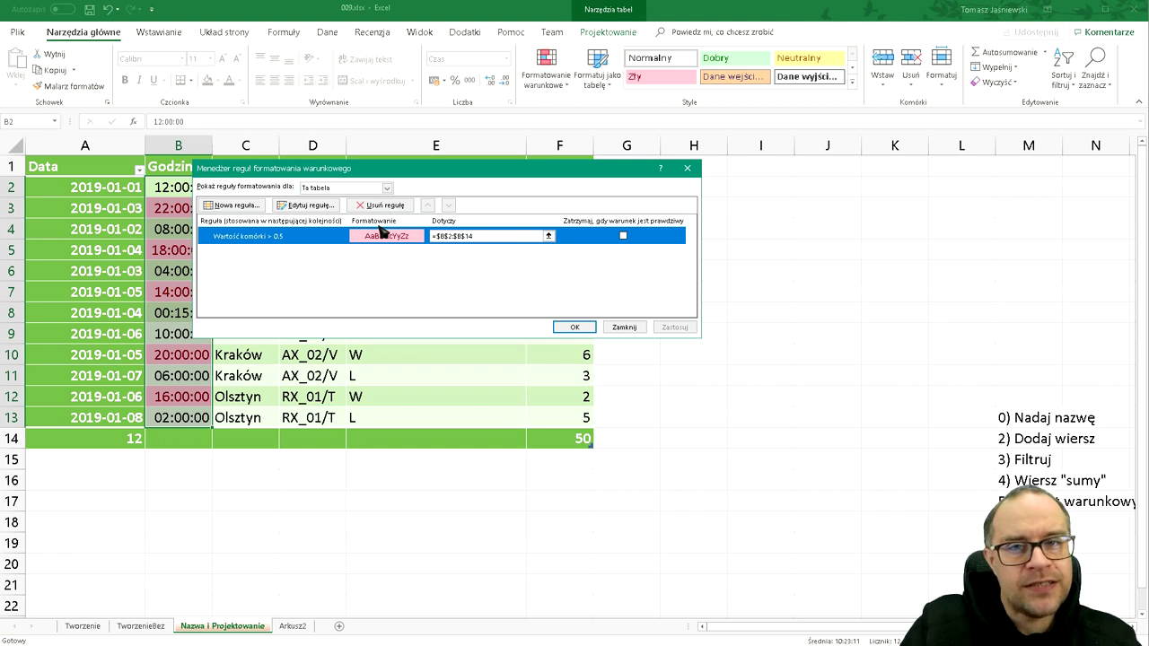
pyautogui.click(624, 327)
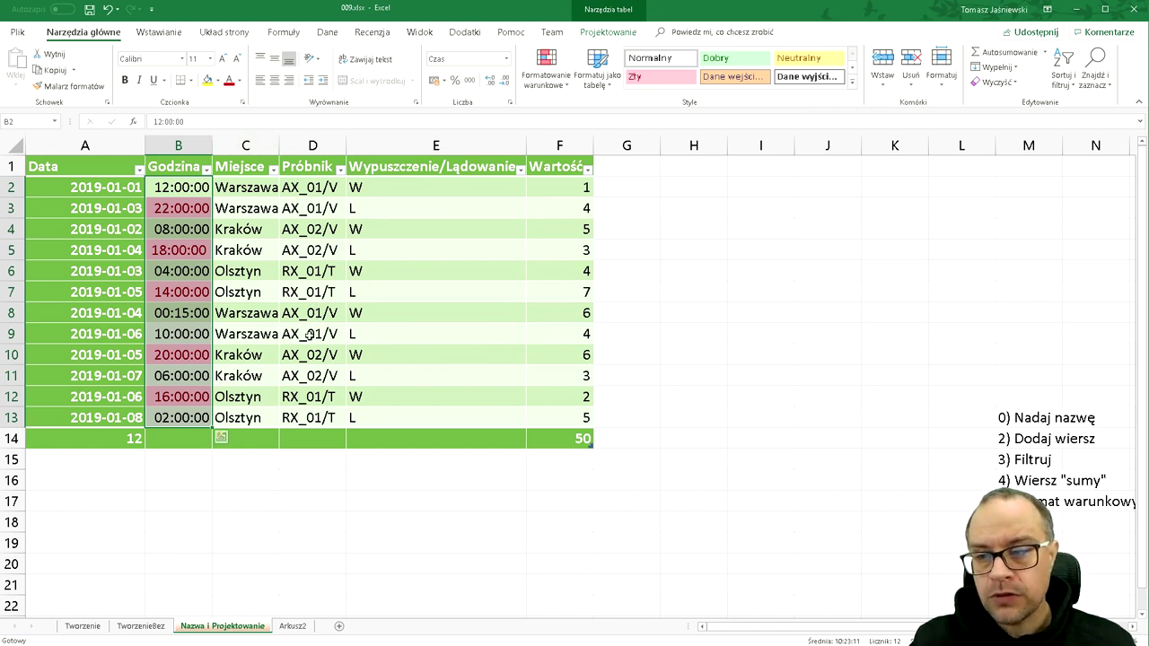
# - Add a table row 14 with the hour 13:00:00, which is shaded pink
pyautogui.click(538, 417)
pyautogui.press('Tab')
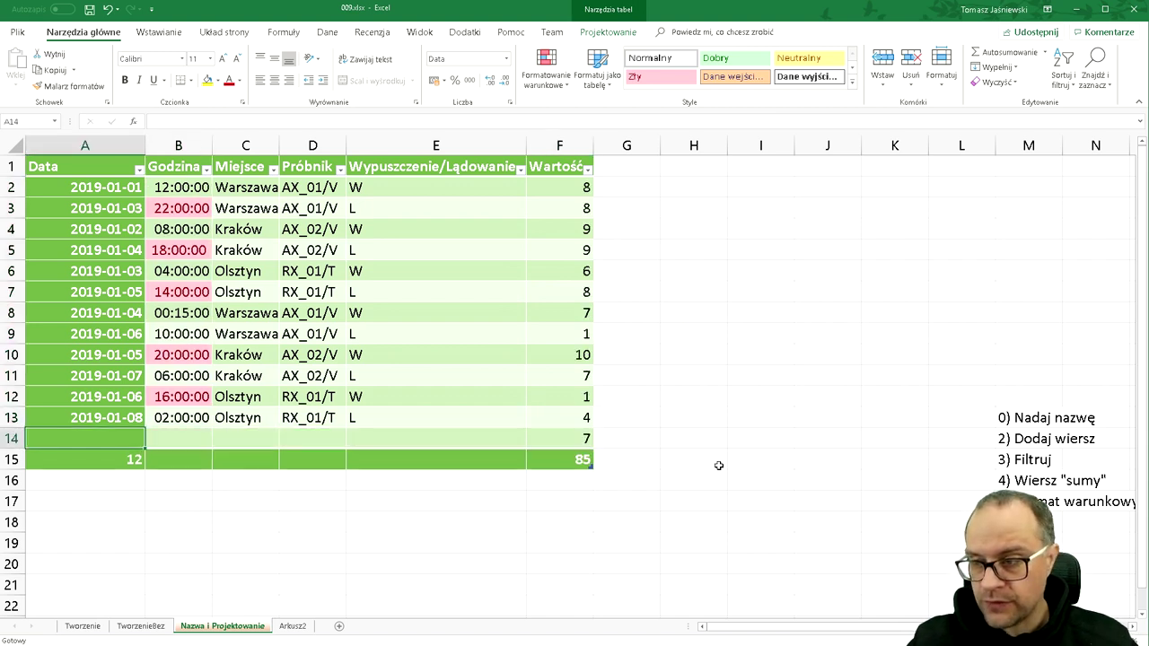
pyautogui.press('Tab')
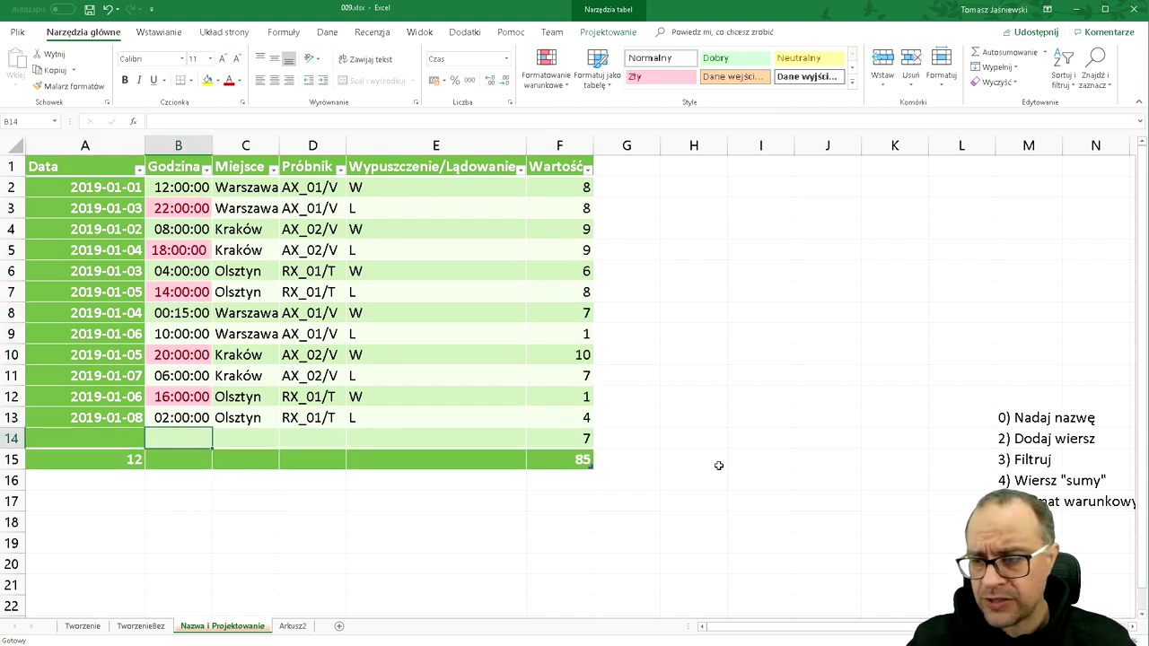
pyautogui.write('13:00:00')
pyautogui.press('Tab')
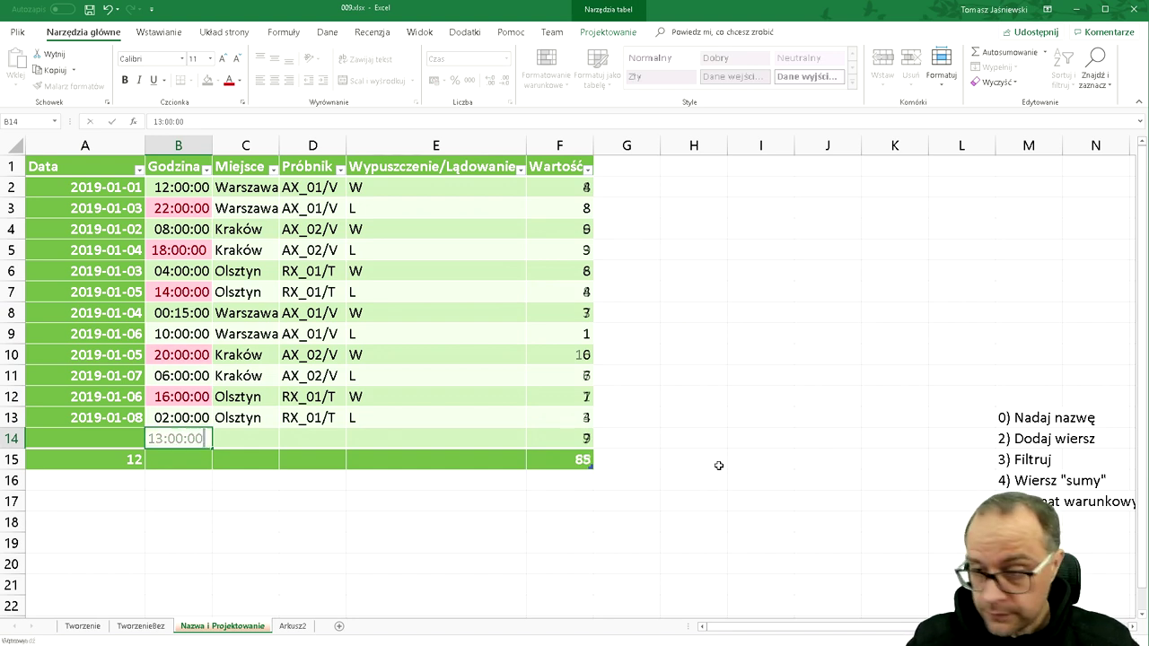
# - Add row 15 with the hour 09:00:00, left unshaded
pyautogui.press('Tab')
pyautogui.press('Tab')
pyautogui.press('Tab')
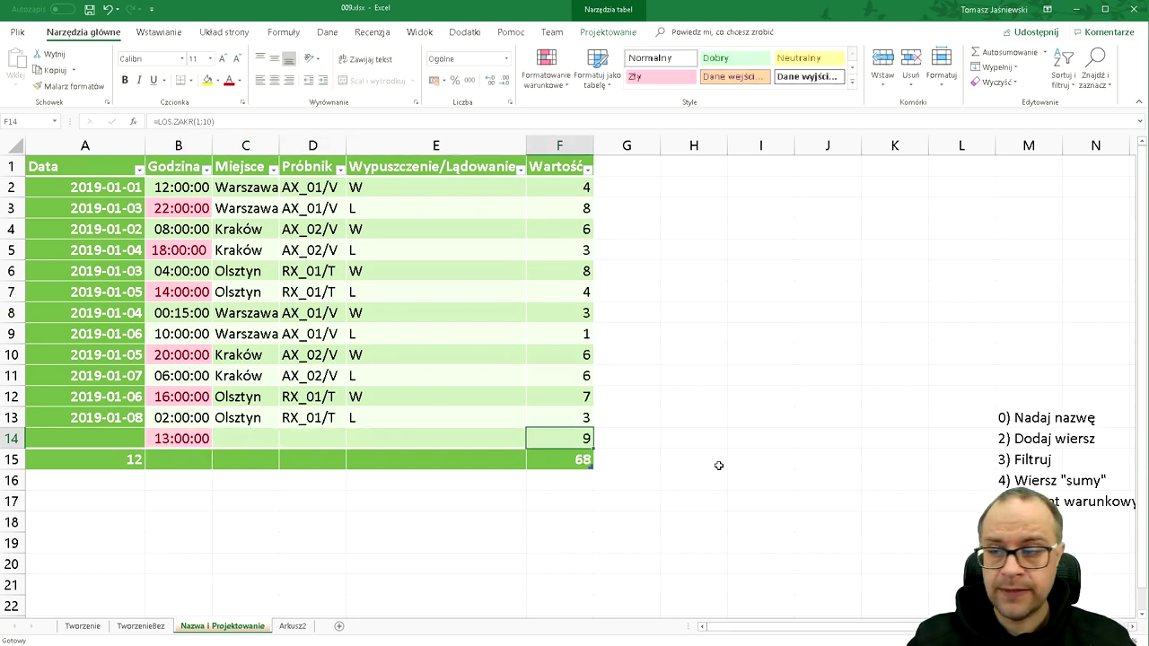
pyautogui.press('Tab')
pyautogui.press('Tab')
pyautogui.write('09:00:00')
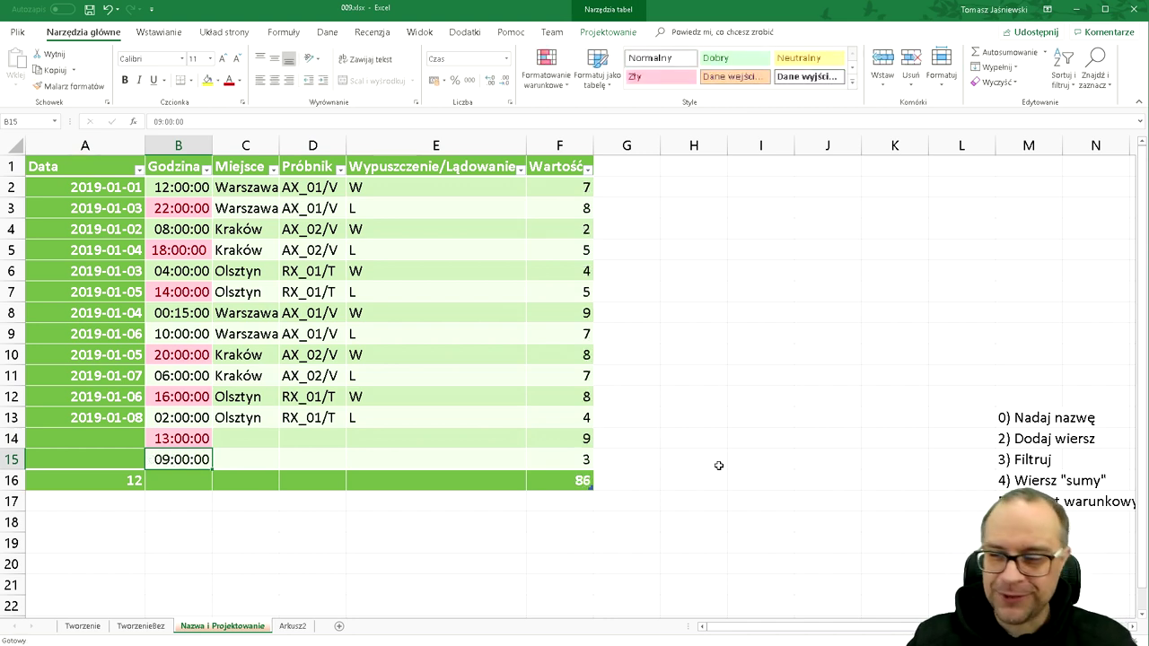
pyautogui.press('Up')
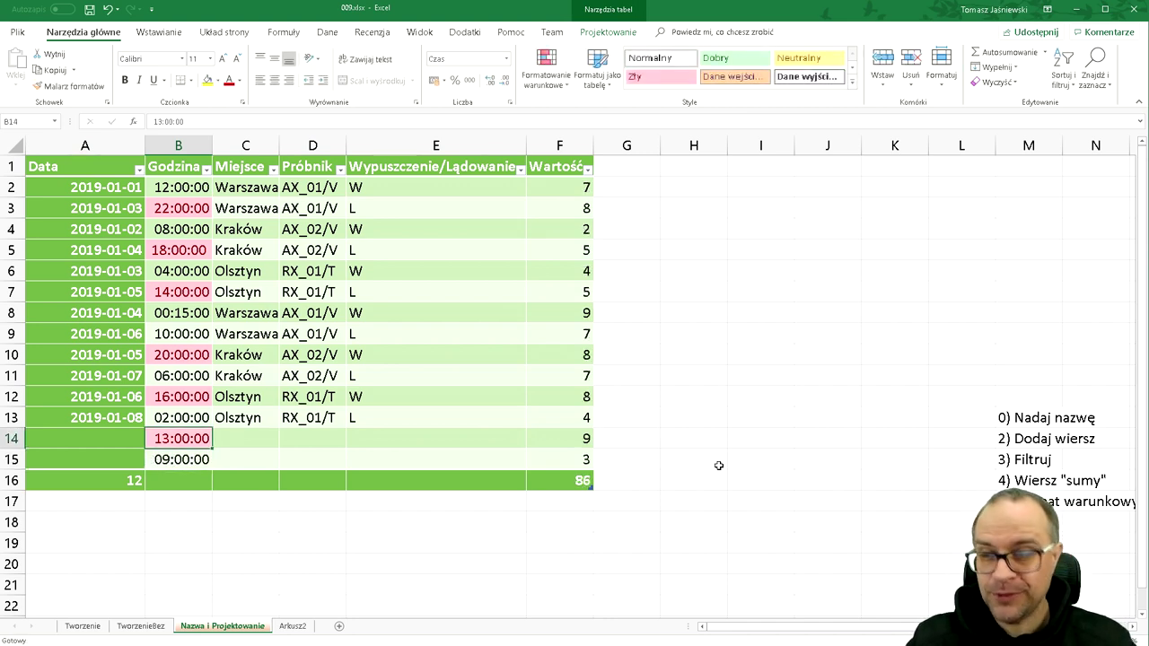